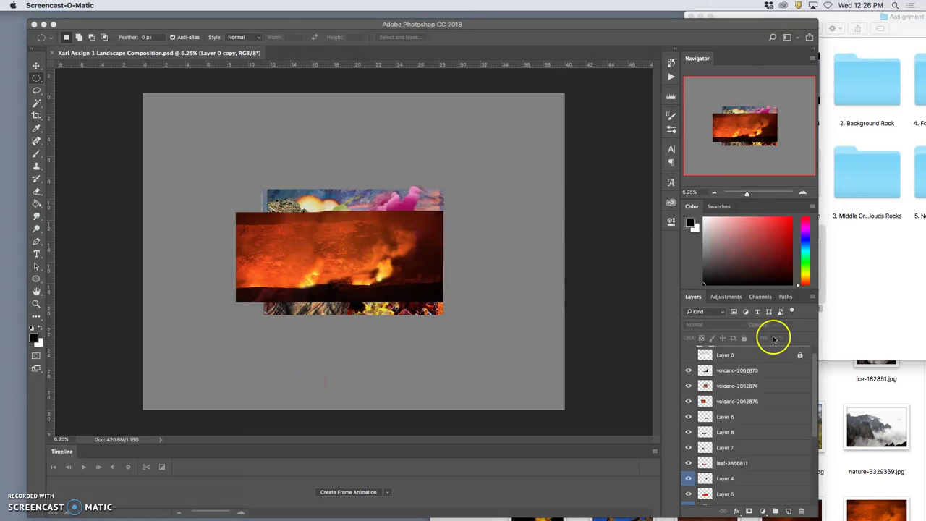
Hide and re-show volcano-2062873, -2062874 and -2062876 in turn, then zoom in on the composite.
{"action": "scroll", "coordinate": [745, 406], "scroll_direction": "up", "scroll_amount": 1}
{"action": "left_click", "coordinate": [688, 374]}
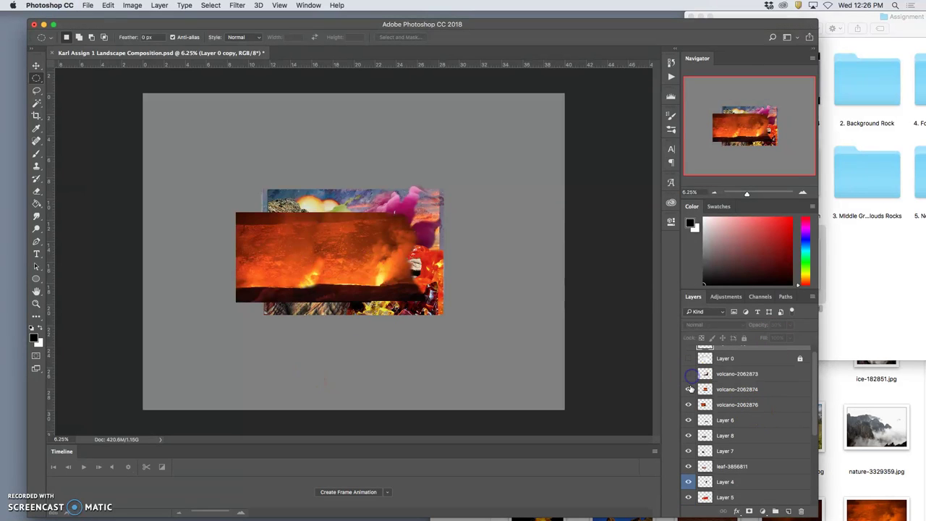
{"action": "left_click", "coordinate": [689, 389]}
{"action": "left_click", "coordinate": [688, 405]}
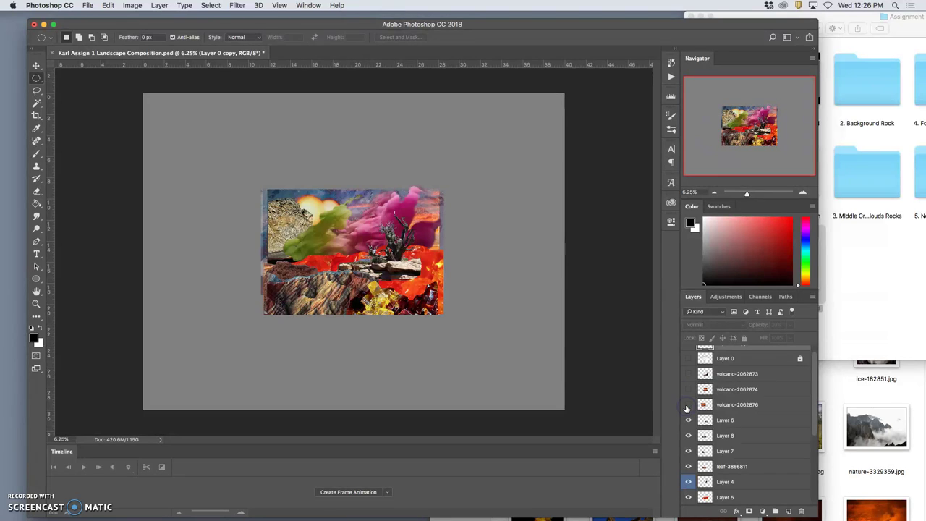
{"action": "left_click", "coordinate": [688, 405]}
{"action": "left_click", "coordinate": [688, 389]}
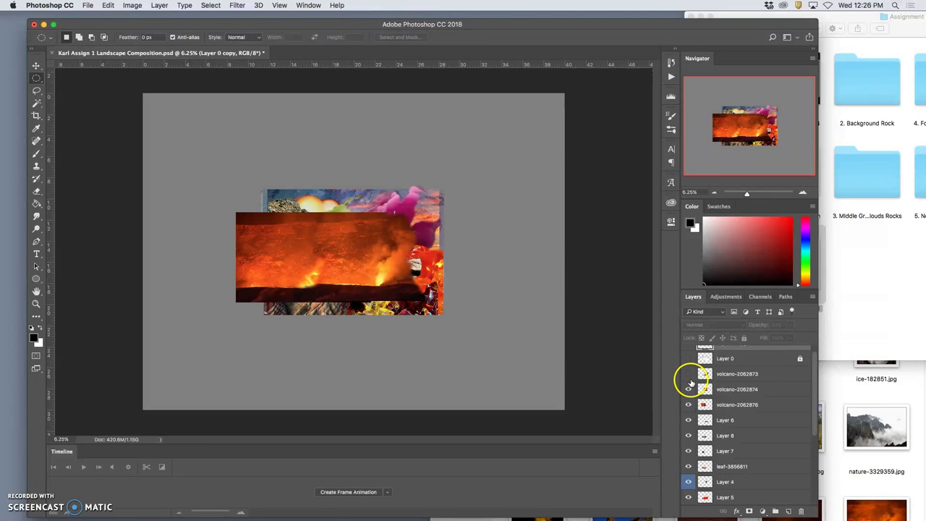
{"action": "left_click", "coordinate": [688, 374]}
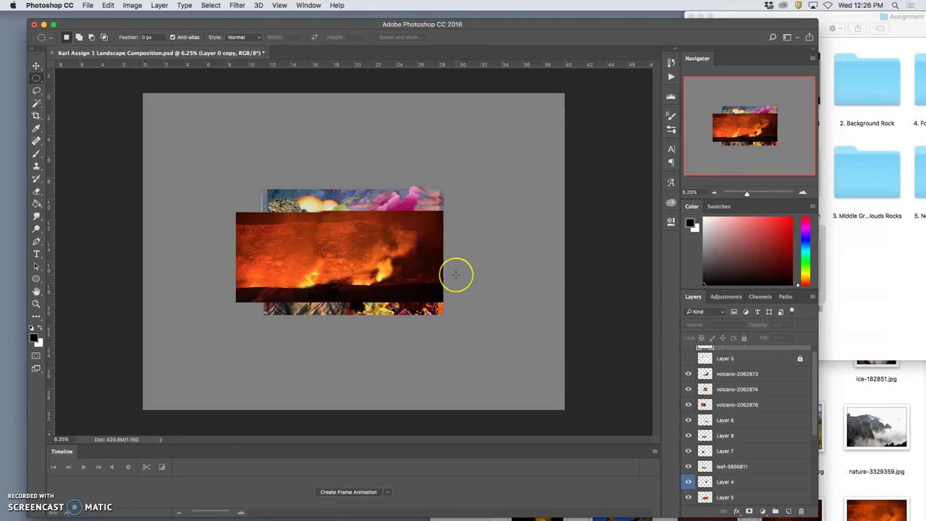
{"action": "key", "text": "super+equal"}
{"action": "key", "text": "super+equal"}
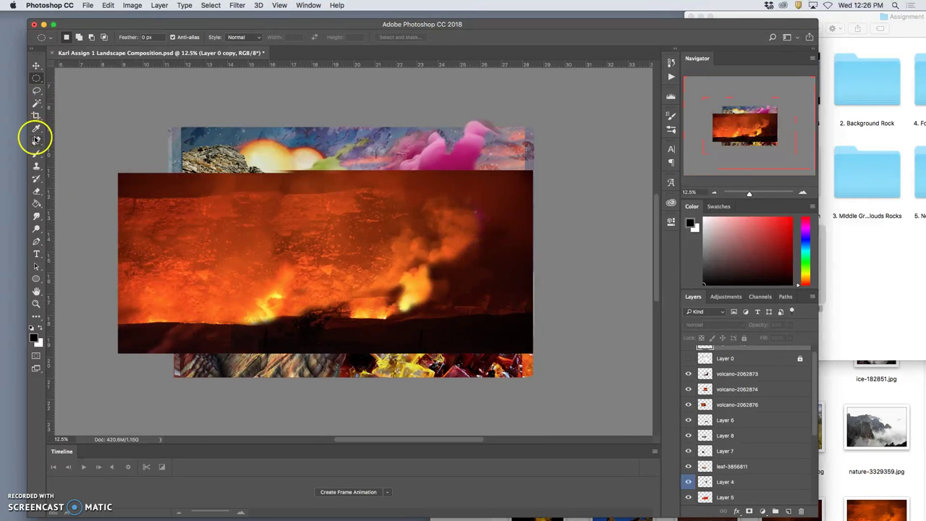
Make volcano-2062873 the active layer and give the Eraser the Soft Round Pressure Size brush.
{"action": "key", "text": "e"}
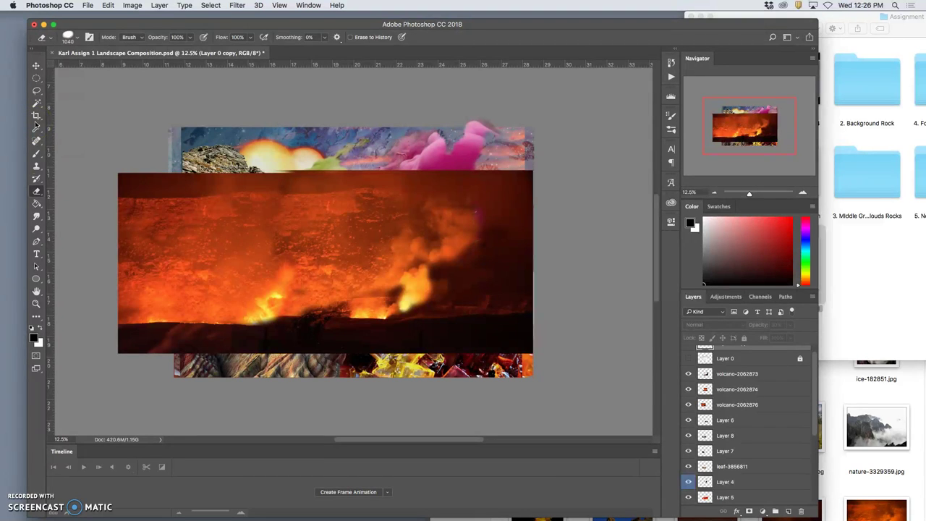
{"action": "left_click", "coordinate": [785, 374]}
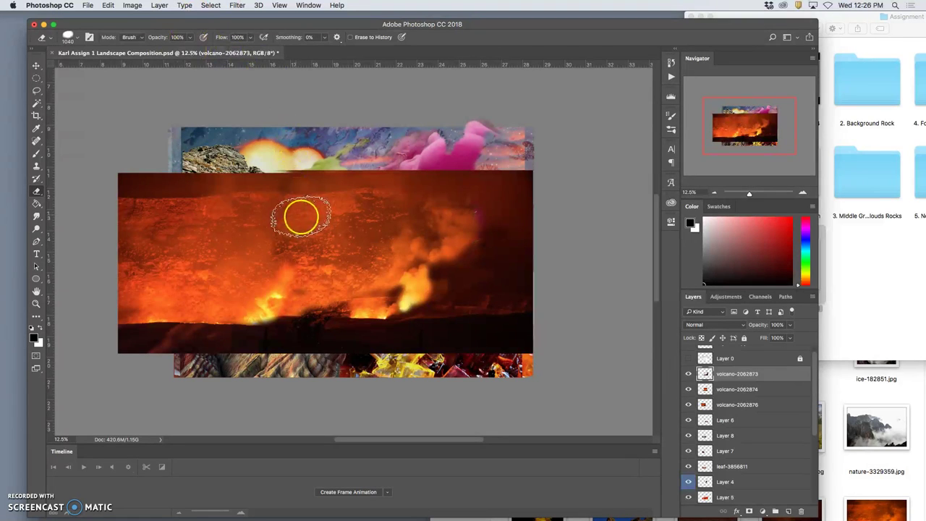
{"action": "left_click", "coordinate": [73, 36]}
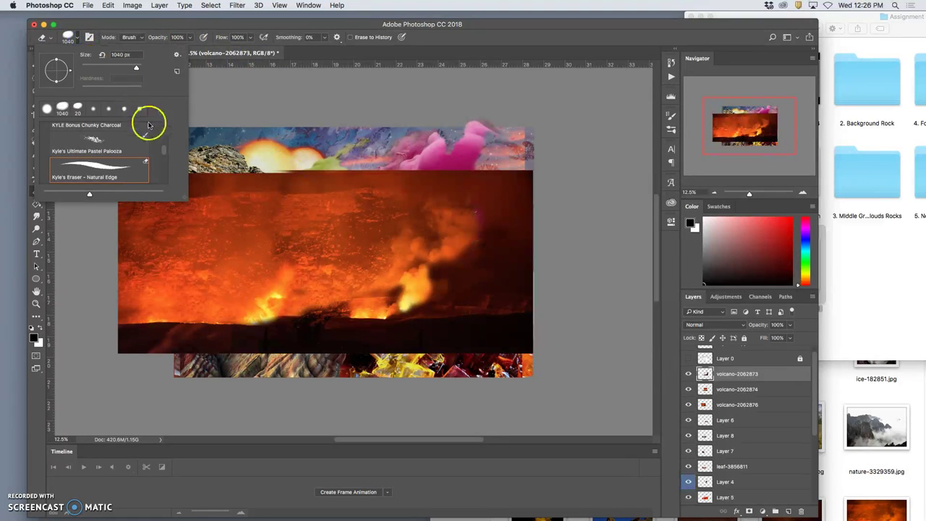
{"action": "scroll", "coordinate": [162, 149], "scroll_direction": "up", "scroll_amount": 5}
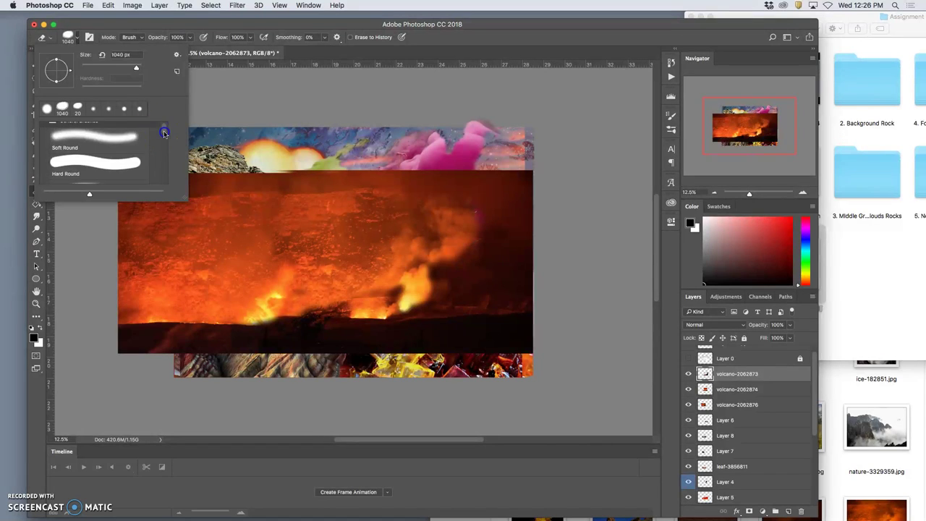
{"action": "left_click", "coordinate": [122, 142]}
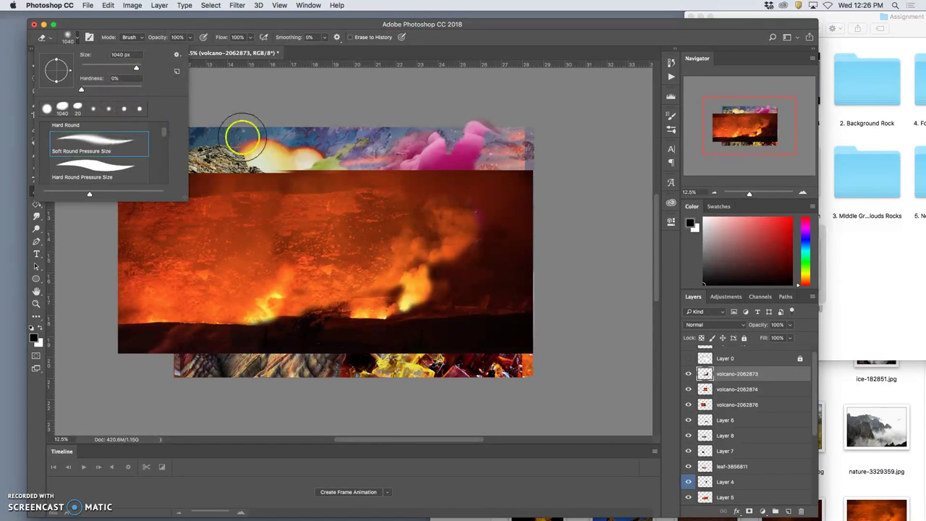
{"action": "left_click", "coordinate": [405, 230]}
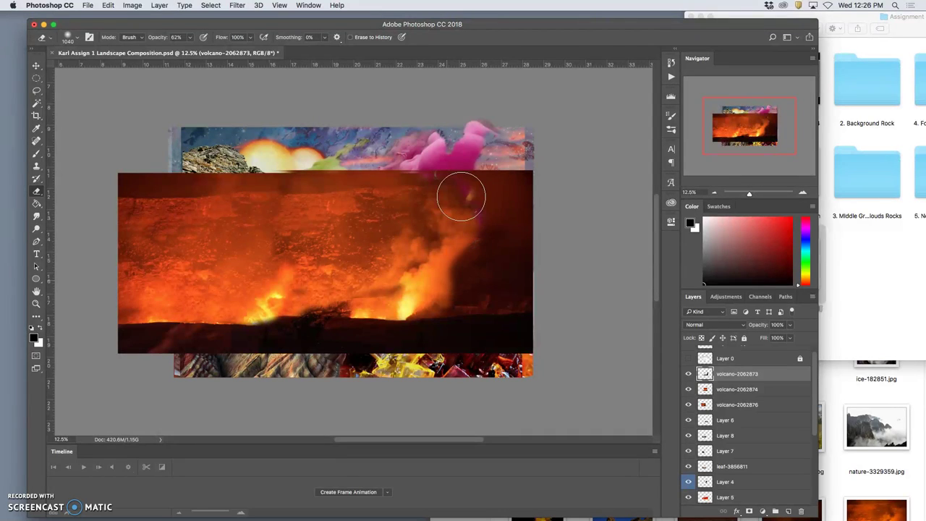
Brighten the right-hand smoke, erase volcano-2062874's bottom edge, then select it through Layer 6.
{"action": "left_click_drag", "start_coordinate": [458, 268], "coordinate": [439, 299]}
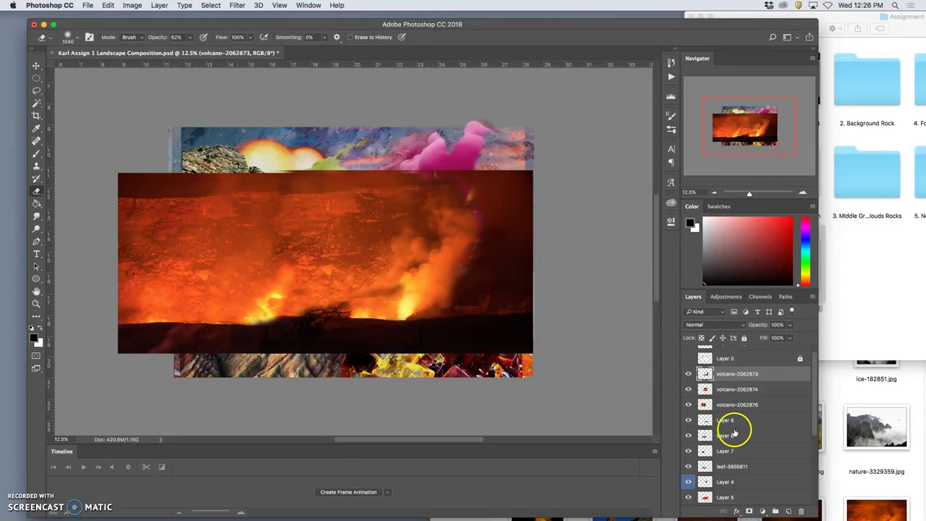
{"action": "left_click", "coordinate": [690, 391]}
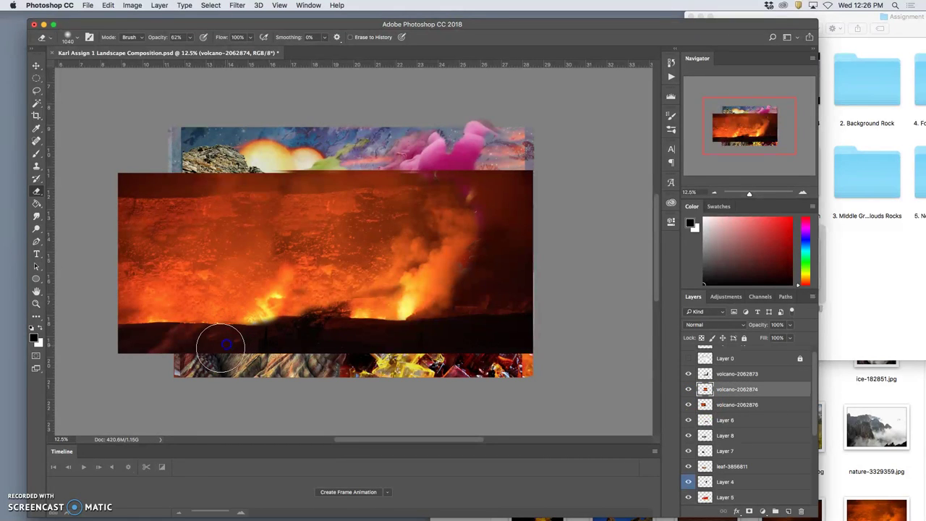
{"action": "mouse_move", "coordinate": [221, 346]}
{"action": "left_mouse_down"}
{"action": "mouse_move", "coordinate": [235, 462]}
{"action": "mouse_move", "coordinate": [265, 392]}
{"action": "mouse_move", "coordinate": [271, 349]}
{"action": "mouse_move", "coordinate": [343, 350]}
{"action": "mouse_move", "coordinate": [425, 410]}
{"action": "left_mouse_up"}
{"action": "left_click", "coordinate": [723, 389]}
{"action": "left_click_drag", "start_coordinate": [705, 389], "coordinate": [724, 421]}
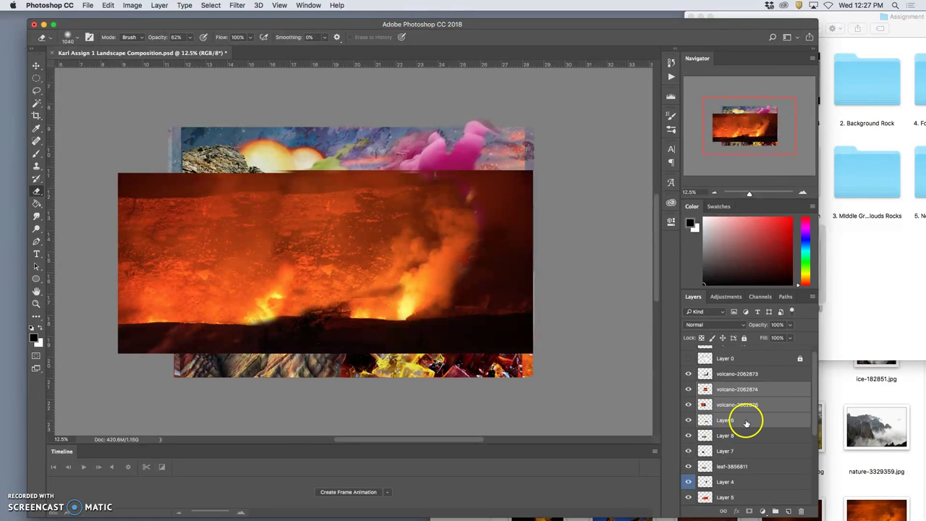
Label volcano-2062874, volcano-2062876 and Layer 6 orange, compare their visibility, then merge them (Cmd+E).
{"action": "right_click", "coordinate": [747, 422]}
{"action": "left_click", "coordinate": [765, 433]}
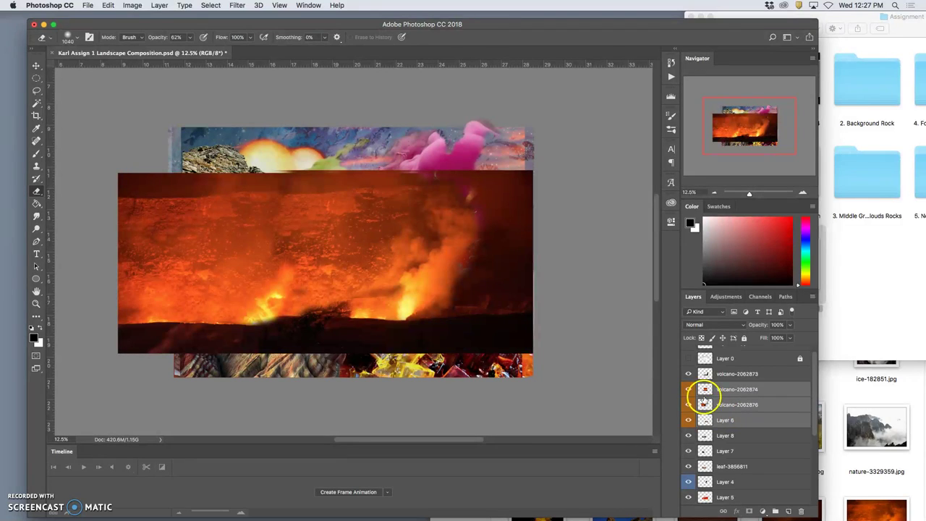
{"action": "mouse_move", "coordinate": [688, 389]}
{"action": "left_mouse_down"}
{"action": "mouse_move", "coordinate": [689, 415]}
{"action": "mouse_move", "coordinate": [688, 389]}
{"action": "left_mouse_up"}
{"action": "left_click", "coordinate": [688, 389]}
{"action": "left_click", "coordinate": [688, 390]}
{"action": "left_click", "coordinate": [688, 407]}
{"action": "left_click", "coordinate": [689, 407]}
{"action": "left_click", "coordinate": [689, 407]}
{"action": "left_click", "coordinate": [688, 408]}
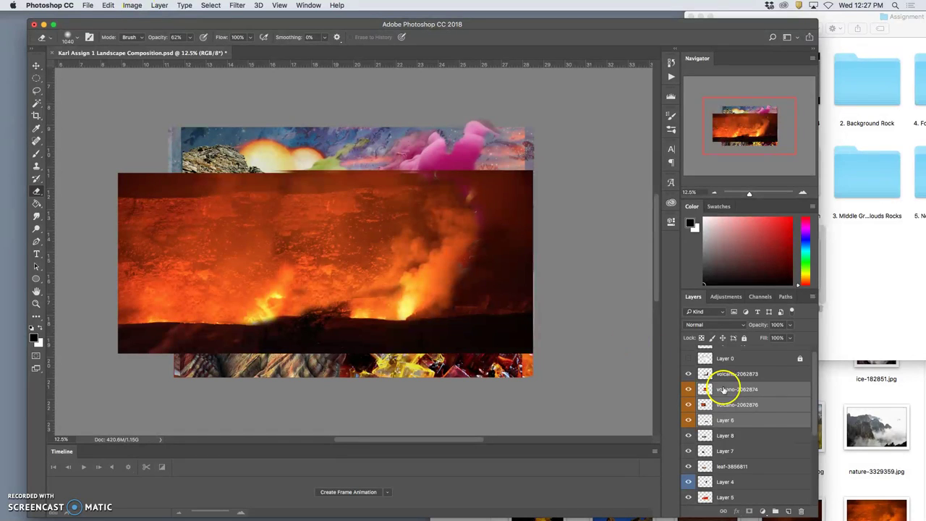
{"action": "left_click", "coordinate": [160, 6]}
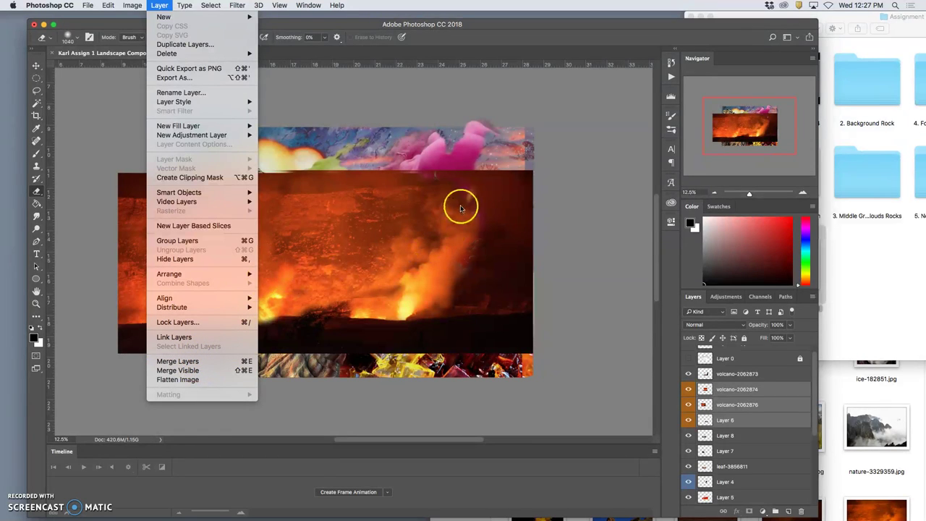
{"action": "key", "text": "super+e"}
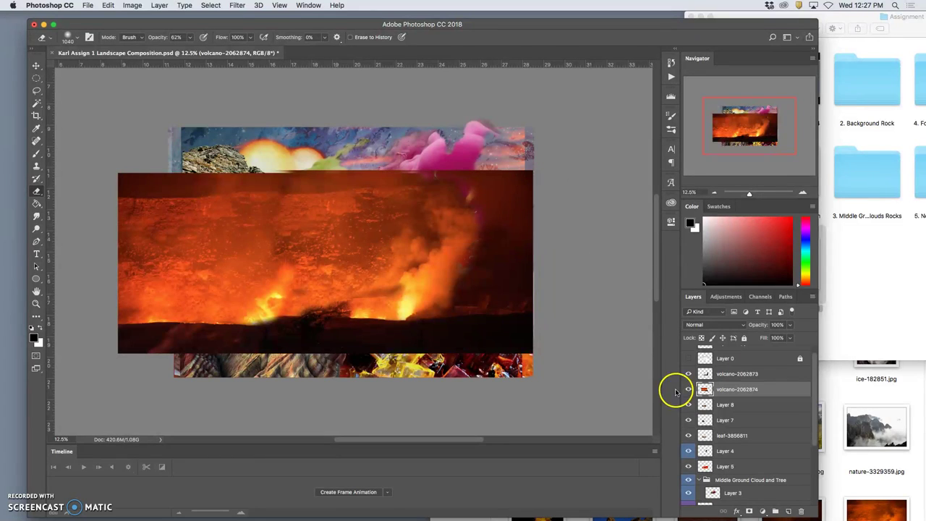
Check the merged volcano-2062874 layer, then undo the merge.
{"action": "left_click", "coordinate": [688, 390]}
{"action": "left_click", "coordinate": [688, 389]}
{"action": "key", "text": "super+z"}
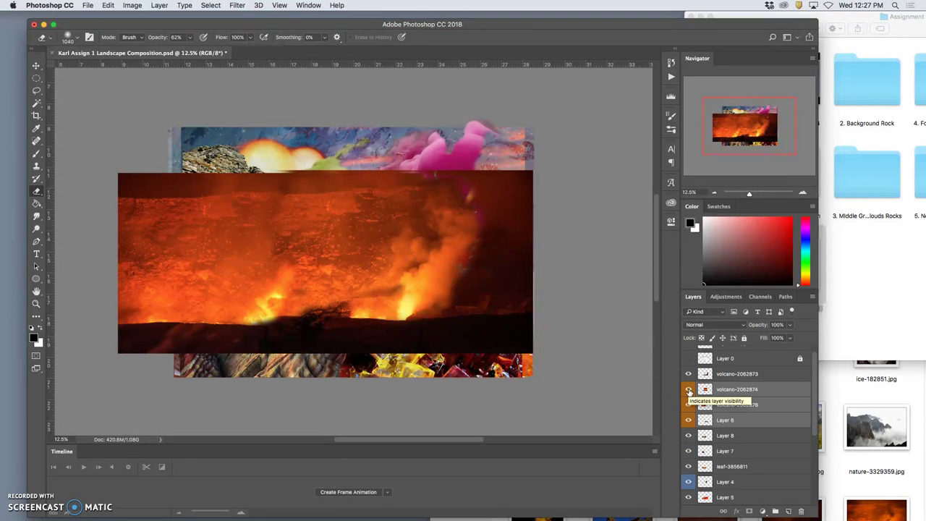
Remove Layer 6's orange label so it has No Color, keeping it visible.
{"action": "left_click", "coordinate": [688, 420]}
{"action": "left_click", "coordinate": [688, 420]}
{"action": "left_click", "coordinate": [688, 389]}
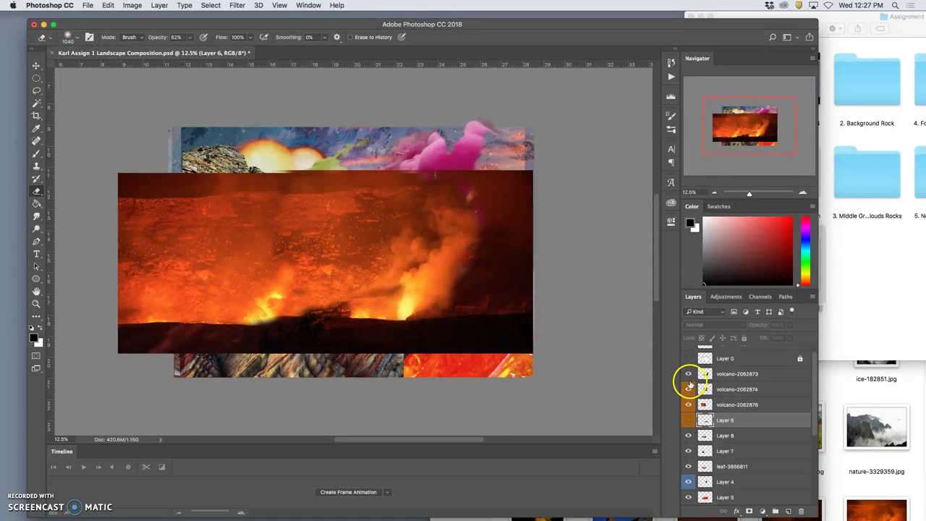
{"action": "right_click", "coordinate": [688, 420]}
{"action": "left_click", "coordinate": [713, 467]}
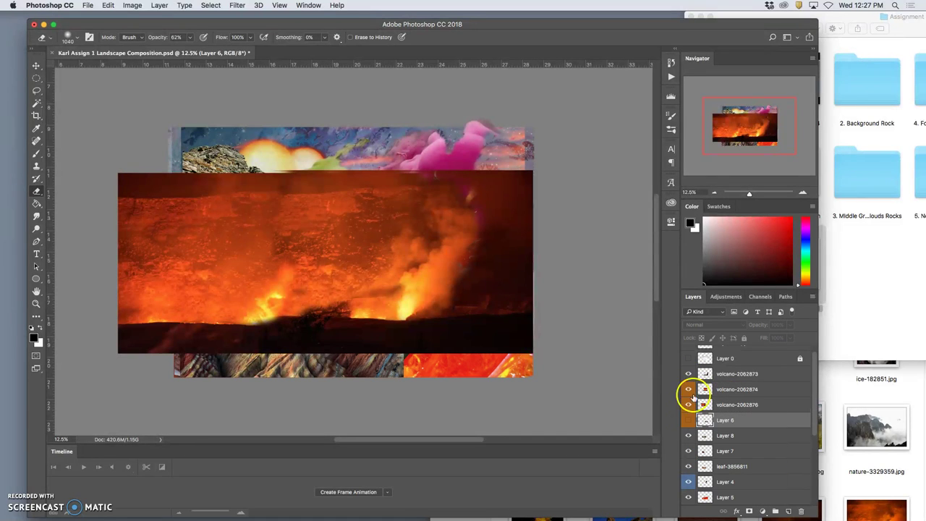
{"action": "left_click", "coordinate": [691, 423]}
{"action": "right_click", "coordinate": [691, 423]}
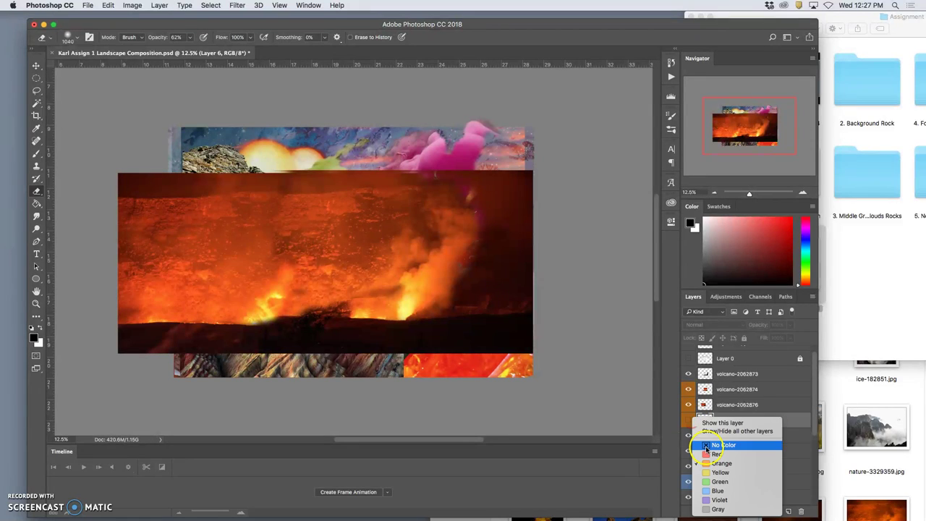
{"action": "left_click", "coordinate": [706, 445]}
{"action": "left_click", "coordinate": [690, 420]}
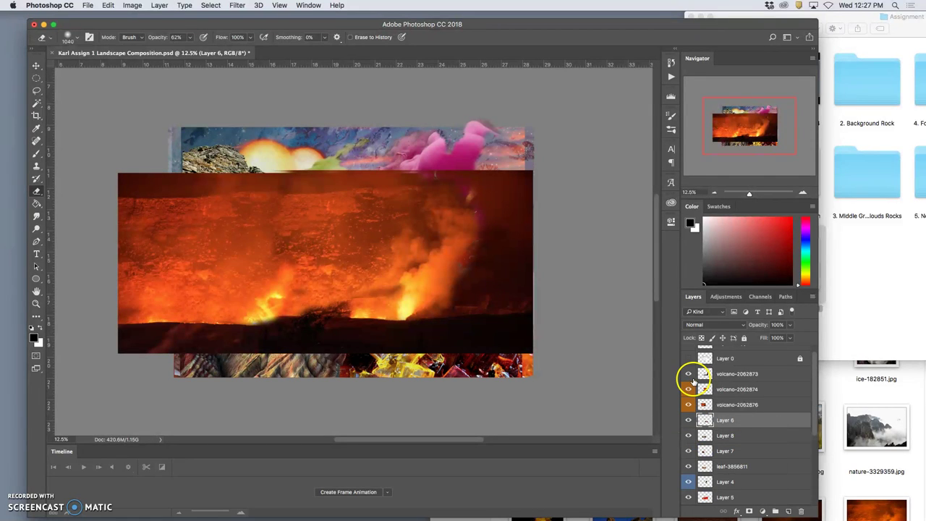
Label volcano-2062873 orange and merge all three volcano layers into it via Layer > Merge Layers.
{"action": "right_click", "coordinate": [691, 381]}
{"action": "left_click", "coordinate": [720, 427]}
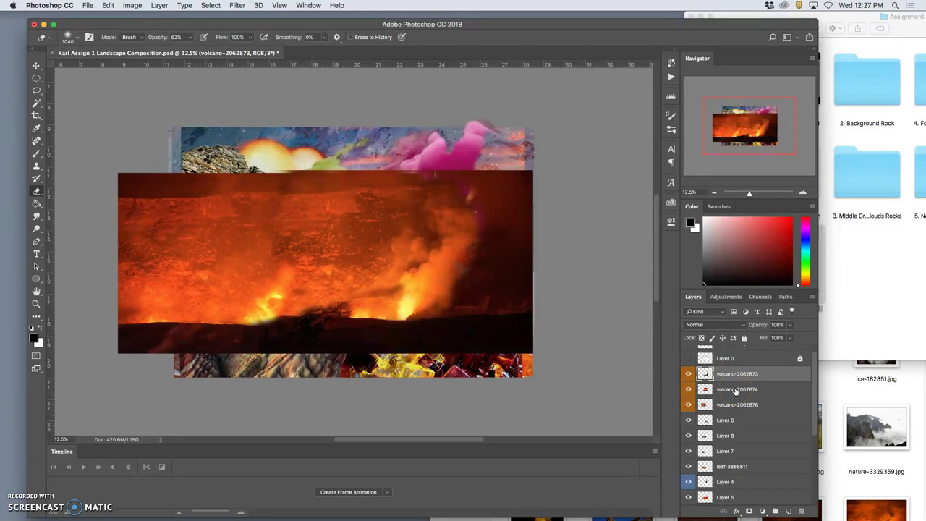
{"action": "left_click", "coordinate": [743, 404], "text": "shift"}
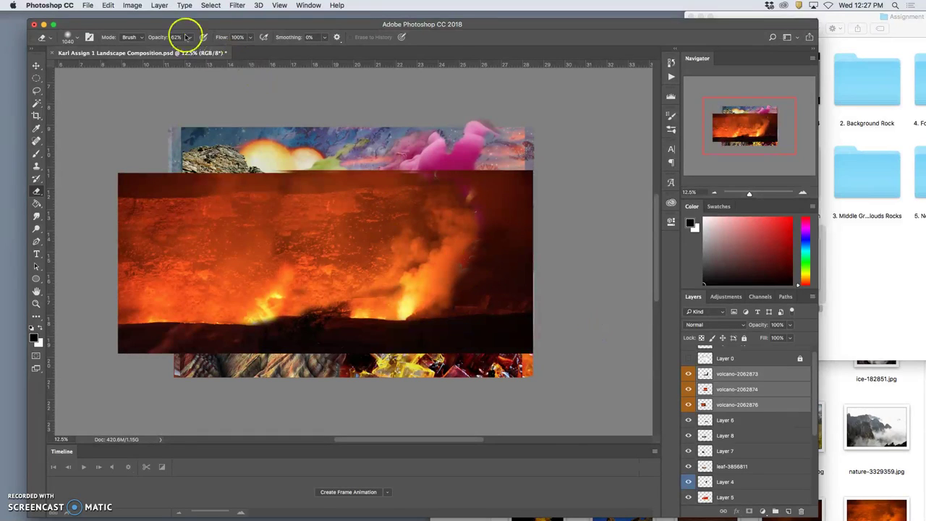
{"action": "left_click", "coordinate": [160, 5]}
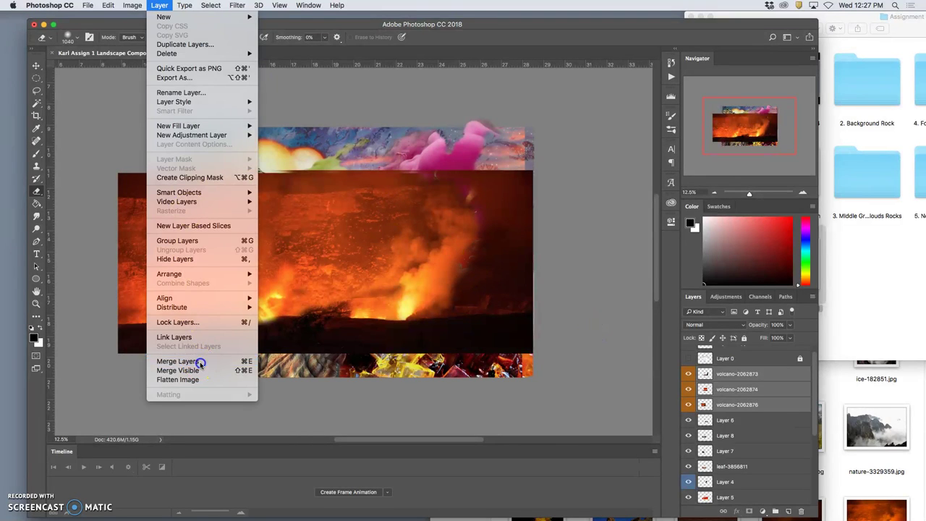
{"action": "left_click", "coordinate": [217, 361]}
{"action": "left_click", "coordinate": [688, 374]}
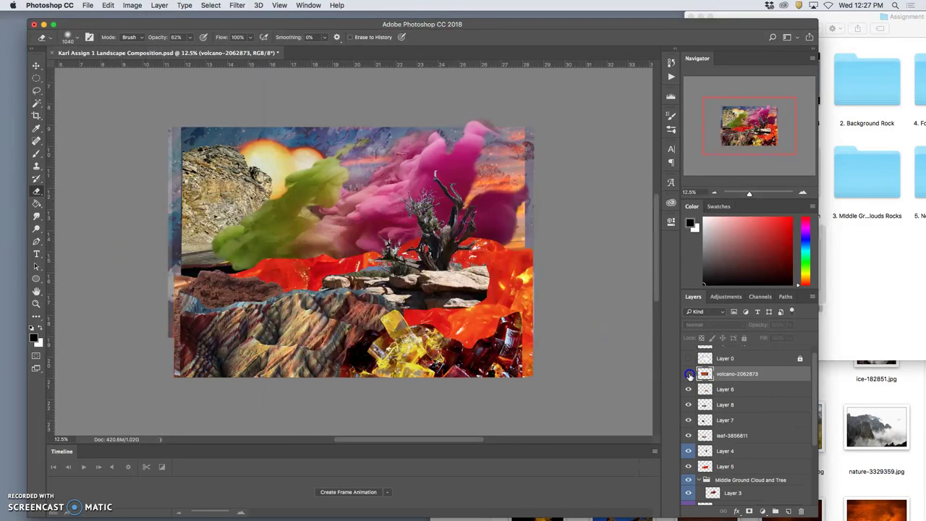
{"action": "left_click", "coordinate": [689, 374]}
Label volcano-2062873 orange and shift the volcano image right and slightly down.
{"action": "right_click", "coordinate": [693, 375]}
{"action": "left_click", "coordinate": [725, 420]}
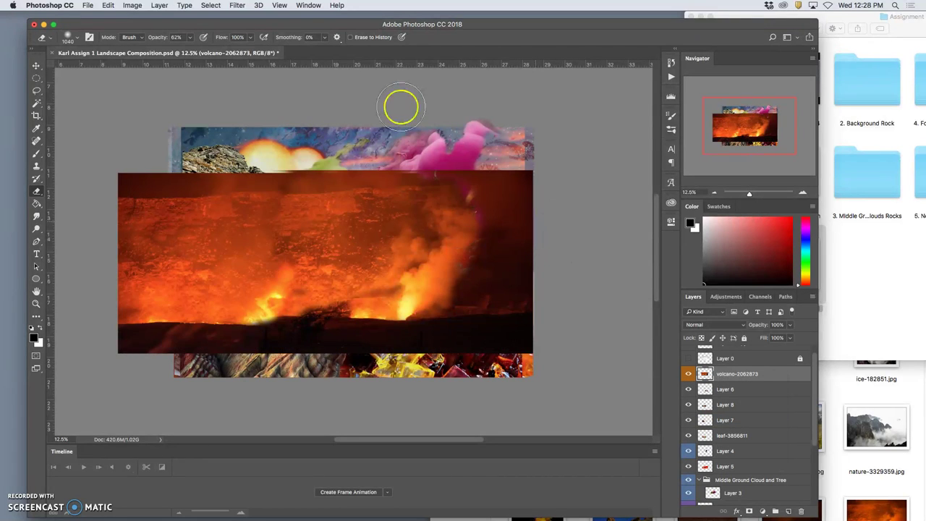
{"action": "left_click", "coordinate": [36, 65]}
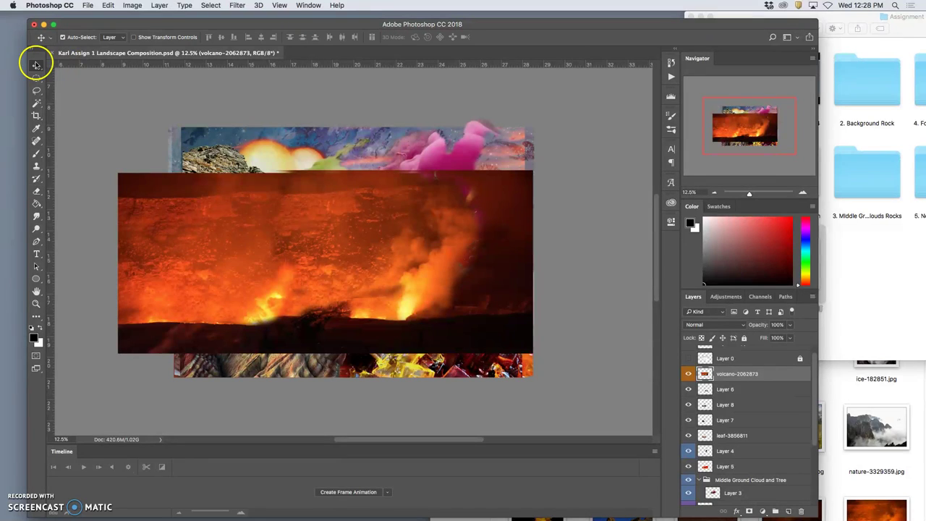
{"action": "left_click_drag", "start_coordinate": [290, 244], "coordinate": [339, 254]}
Restack the volcano layer below leaf-3856811, just above Layer 4, and nudge it slightly right.
{"action": "key", "text": "super+bracketleft"}
{"action": "key", "text": "super+bracketleft"}
{"action": "key", "text": "super+bracketleft"}
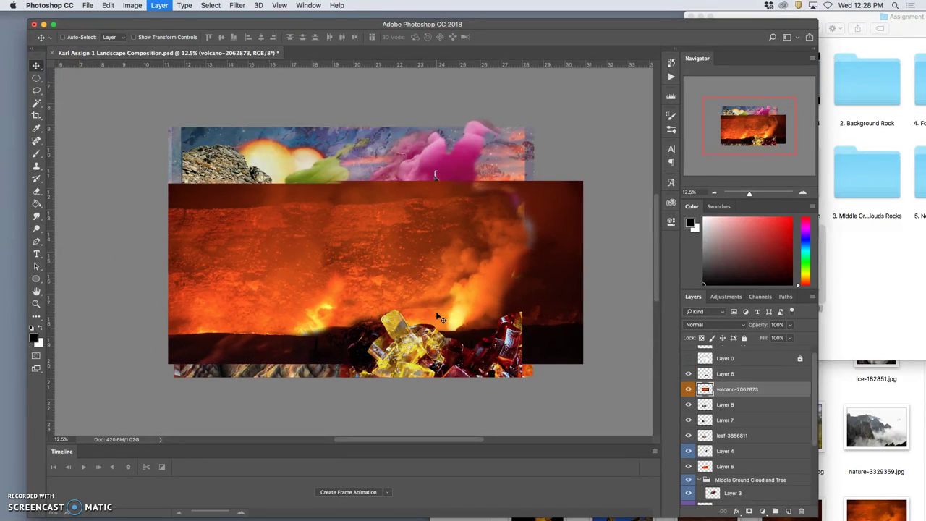
{"action": "key", "text": "super+bracketleft"}
{"action": "key", "text": "super+bracketleft"}
{"action": "key", "text": "super+bracketleft"}
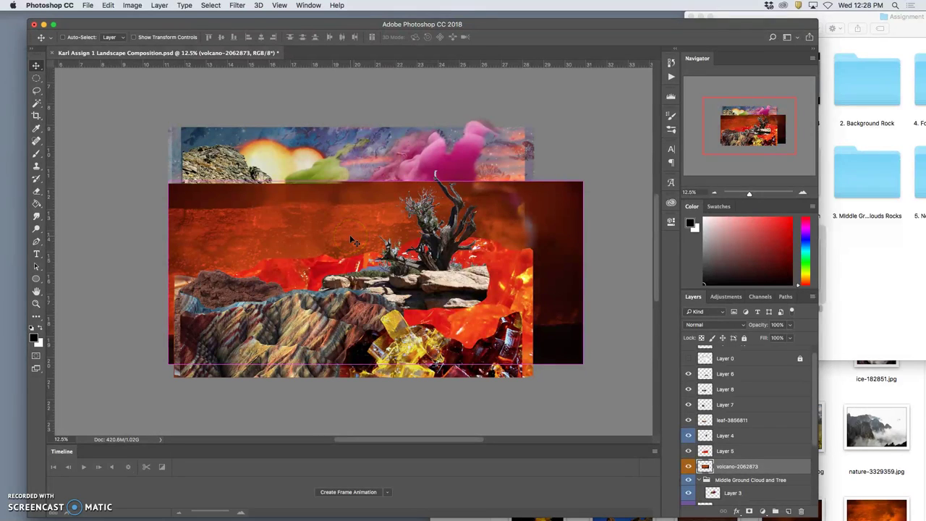
{"action": "key", "text": "super+bracketright"}
{"action": "key", "text": "super+bracketright"}
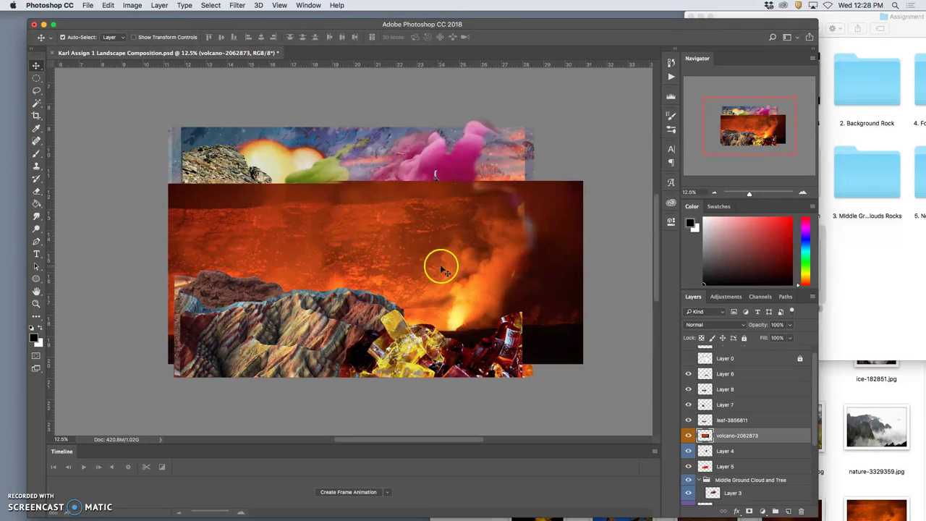
{"action": "left_click_drag", "start_coordinate": [461, 250], "coordinate": [475, 252]}
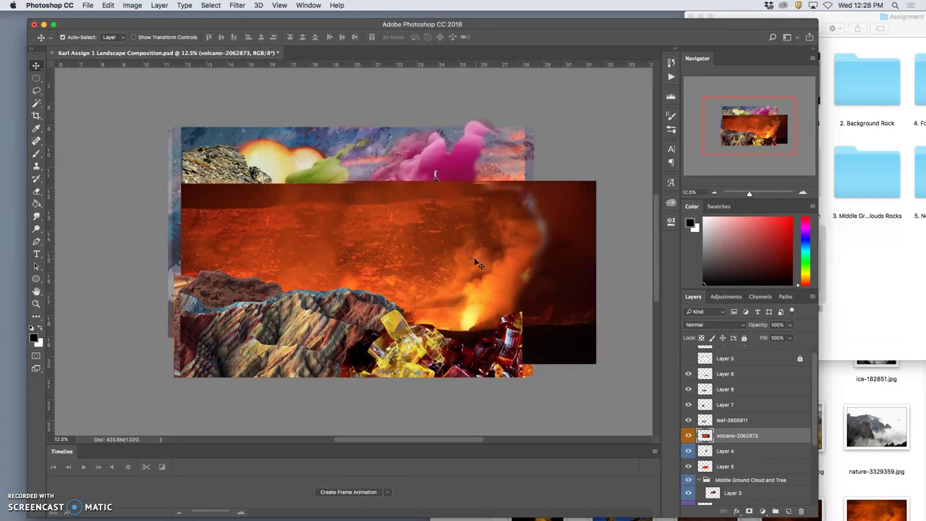
Lower volcano-2062873's opacity to about 61% and toggle it off and on to compare.
{"action": "left_click", "coordinate": [790, 325]}
{"action": "left_click_drag", "start_coordinate": [790, 338], "coordinate": [774, 338]}
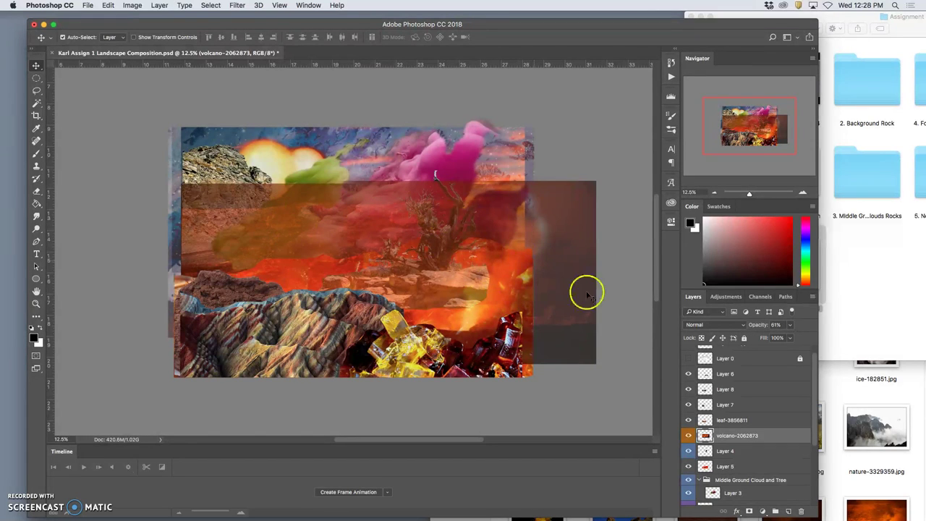
{"action": "left_click", "coordinate": [688, 434]}
{"action": "left_click", "coordinate": [688, 434]}
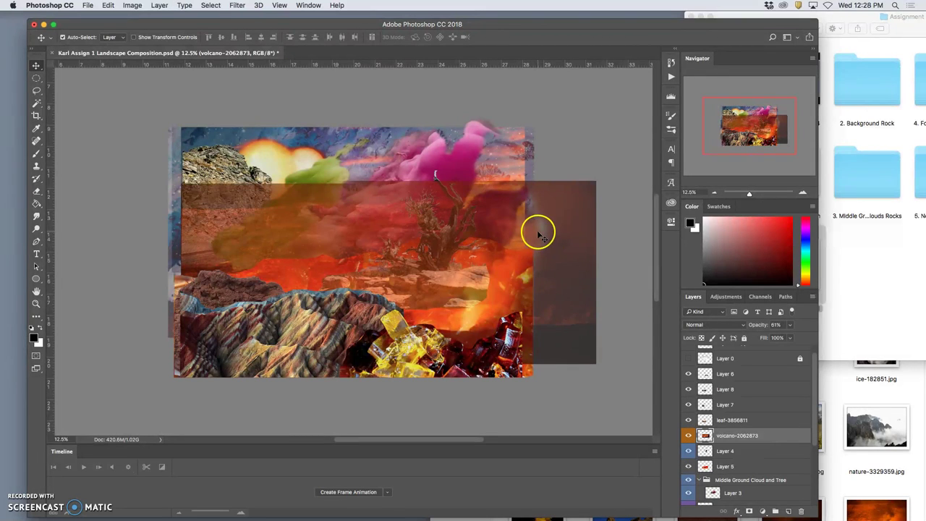
Erase the volcano at 100% eraser opacity over the upper rock, leaf, green and pink smoke.
{"action": "left_click", "coordinate": [37, 190]}
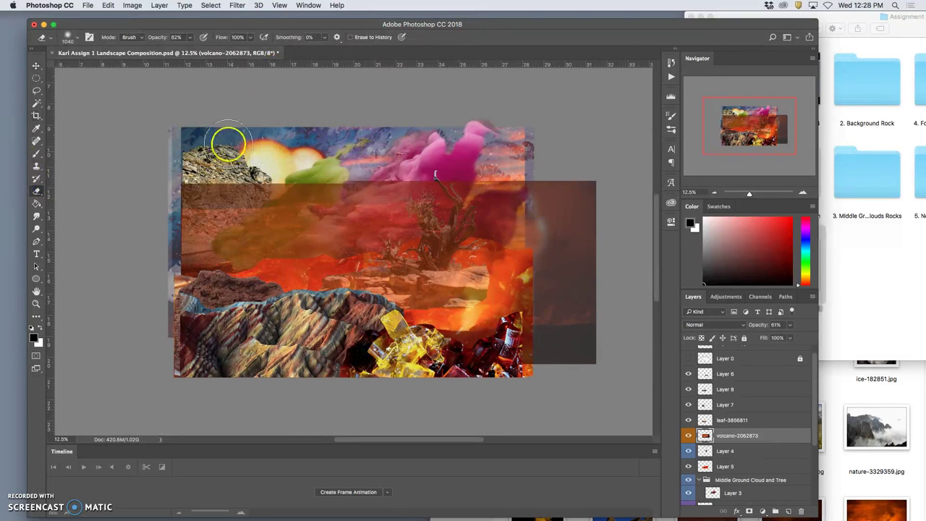
{"action": "left_click", "coordinate": [190, 37]}
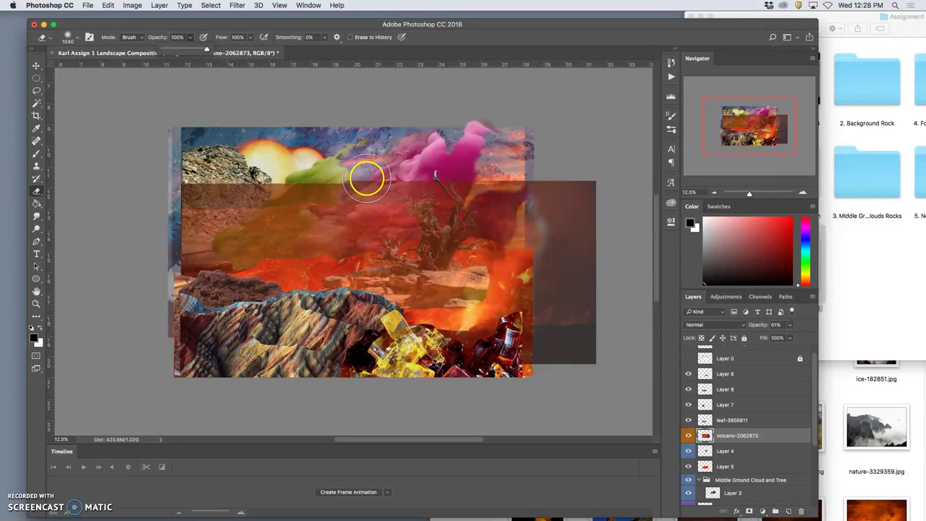
{"action": "left_click", "coordinate": [361, 177]}
{"action": "mouse_move", "coordinate": [361, 189]}
{"action": "left_mouse_down"}
{"action": "mouse_move", "coordinate": [242, 180]}
{"action": "mouse_move", "coordinate": [300, 179]}
{"action": "mouse_move", "coordinate": [182, 198]}
{"action": "mouse_move", "coordinate": [345, 189]}
{"action": "mouse_move", "coordinate": [396, 170]}
{"action": "mouse_move", "coordinate": [375, 184]}
{"action": "mouse_move", "coordinate": [448, 175]}
{"action": "mouse_move", "coordinate": [530, 183]}
{"action": "mouse_move", "coordinate": [584, 205]}
{"action": "mouse_move", "coordinate": [561, 210]}
{"action": "mouse_move", "coordinate": [599, 253]}
{"action": "mouse_move", "coordinate": [581, 196]}
{"action": "mouse_move", "coordinate": [597, 251]}
{"action": "left_mouse_up"}
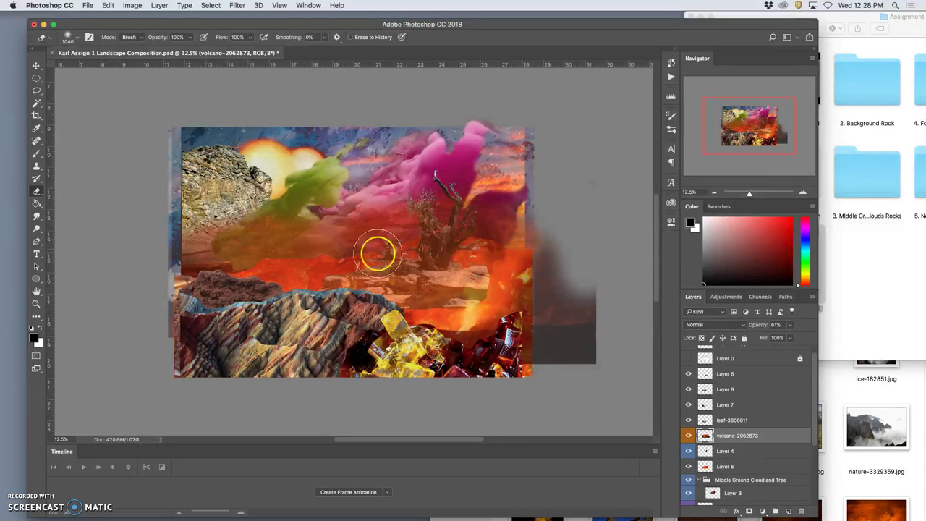
{"action": "mouse_move", "coordinate": [306, 246]}
{"action": "left_mouse_down"}
{"action": "mouse_move", "coordinate": [245, 219]}
{"action": "mouse_move", "coordinate": [193, 233]}
{"action": "mouse_move", "coordinate": [249, 189]}
{"action": "mouse_move", "coordinate": [250, 197]}
{"action": "mouse_move", "coordinate": [175, 230]}
{"action": "mouse_move", "coordinate": [286, 185]}
{"action": "mouse_move", "coordinate": [345, 214]}
{"action": "mouse_move", "coordinate": [362, 206]}
{"action": "mouse_move", "coordinate": [373, 215]}
{"action": "mouse_move", "coordinate": [435, 185]}
{"action": "mouse_move", "coordinate": [423, 203]}
{"action": "mouse_move", "coordinate": [437, 231]}
{"action": "mouse_move", "coordinate": [426, 209]}
{"action": "mouse_move", "coordinate": [447, 204]}
{"action": "mouse_move", "coordinate": [403, 194]}
{"action": "left_mouse_up"}
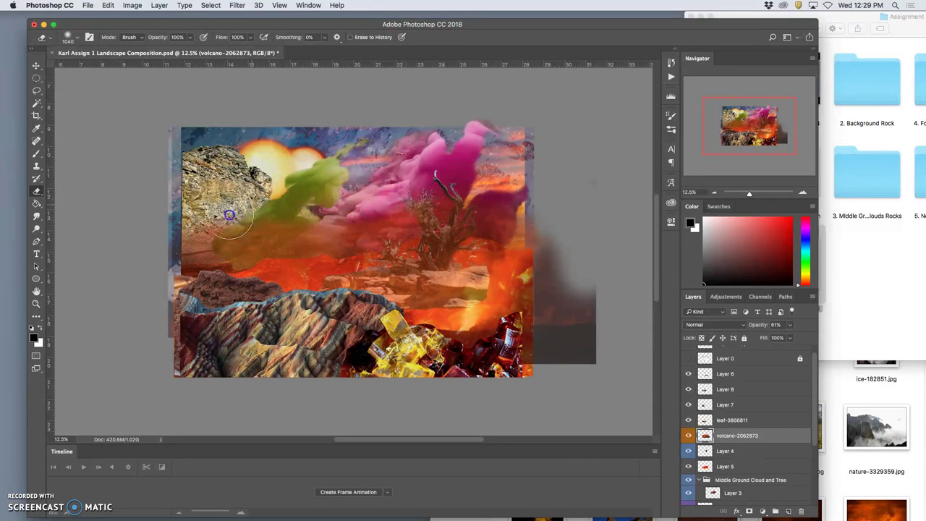
{"action": "left_click_drag", "start_coordinate": [372, 233], "coordinate": [444, 218]}
Erase the volcano over the tree and orange band, zoom out, and bring Finder forward.
{"action": "scroll", "coordinate": [540, 240], "scroll_direction": "up", "scroll_amount": 2}
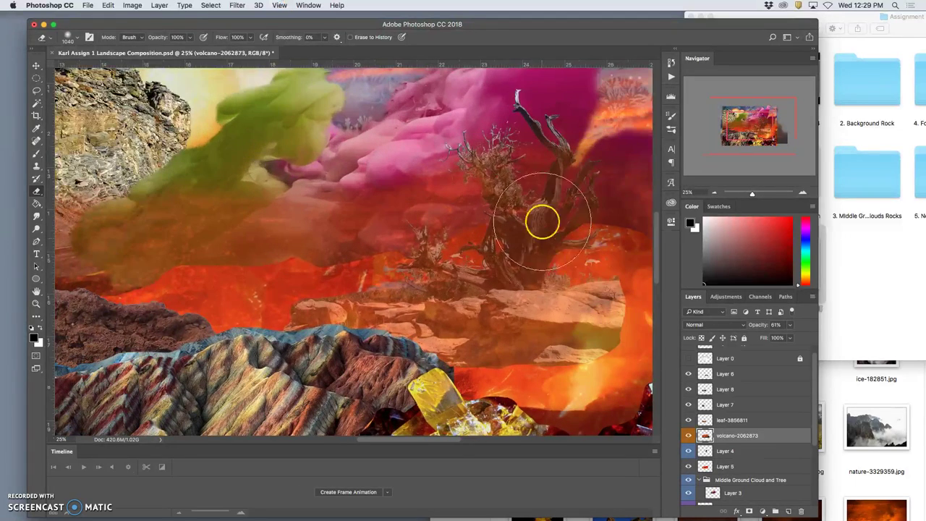
{"action": "mouse_move", "coordinate": [515, 220]}
{"action": "left_mouse_down"}
{"action": "mouse_move", "coordinate": [490, 292]}
{"action": "mouse_move", "coordinate": [392, 275]}
{"action": "mouse_move", "coordinate": [249, 295]}
{"action": "left_mouse_up"}
{"action": "key", "text": "super+minus"}
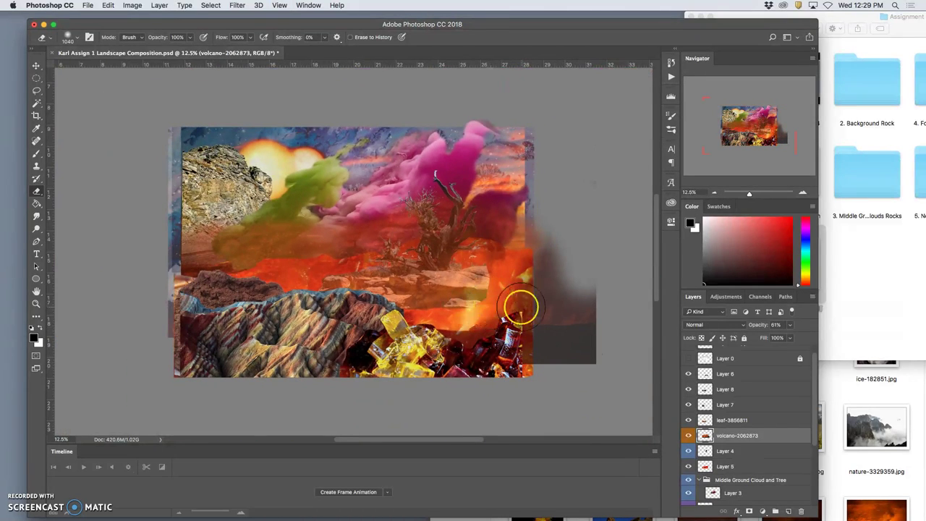
{"action": "left_click", "coordinate": [877, 348]}
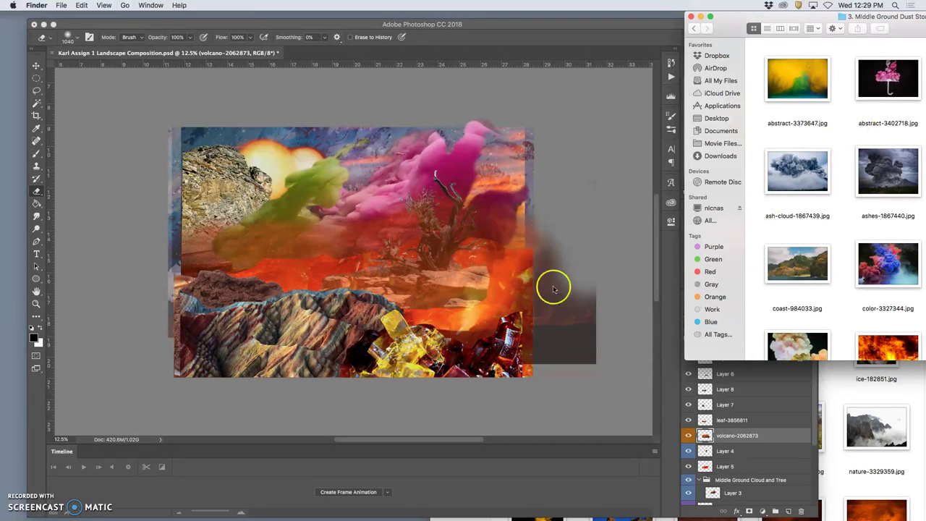
Enlarge Finder and open the 5. Near Foreground Texture Spiral Sandy ROck folder from Assignment #1.
{"action": "double_click", "coordinate": [796, 16]}
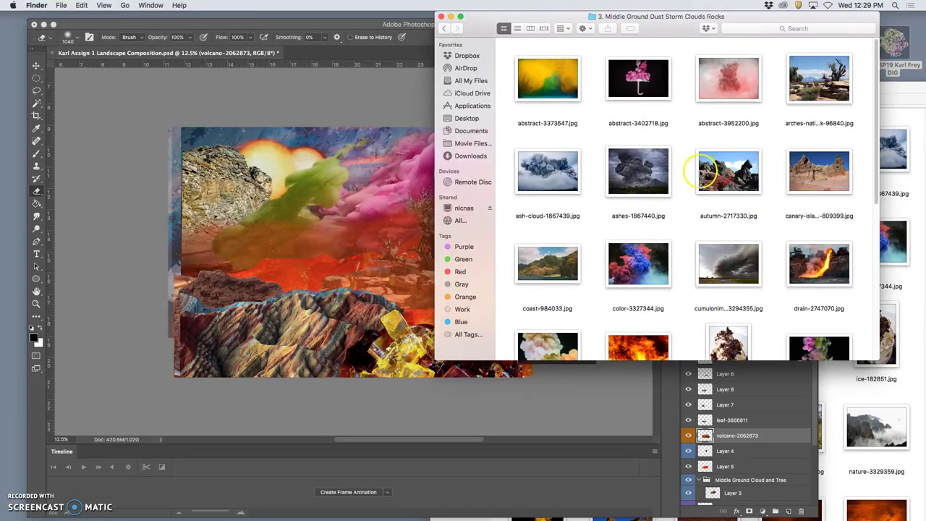
{"action": "scroll", "coordinate": [737, 208], "scroll_direction": "down", "scroll_amount": 2}
{"action": "scroll", "coordinate": [737, 210], "scroll_direction": "up", "scroll_amount": 2}
{"action": "left_click", "coordinate": [444, 29]}
{"action": "double_click", "coordinate": [694, 177]}
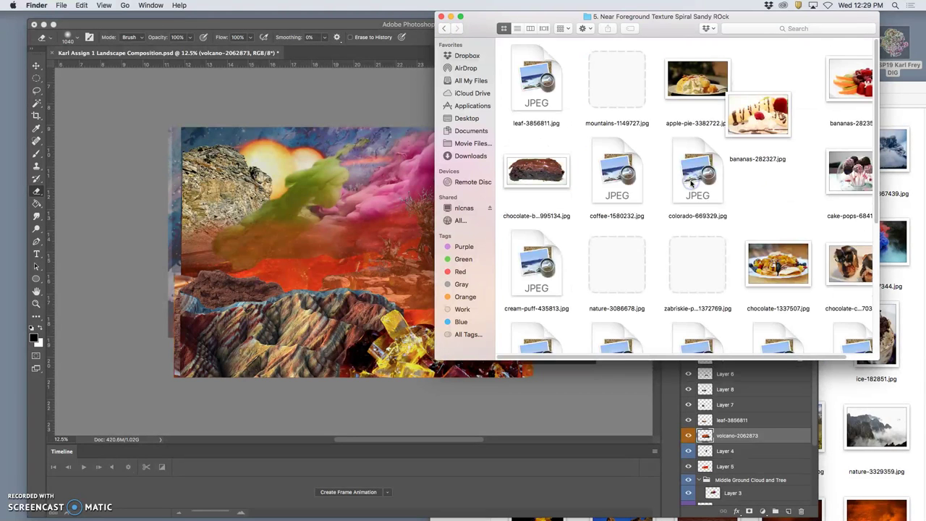
Drag nature-3086678.jpg from Finder into the Photoshop composition.
{"action": "scroll", "coordinate": [724, 186], "scroll_direction": "right", "scroll_amount": 3}
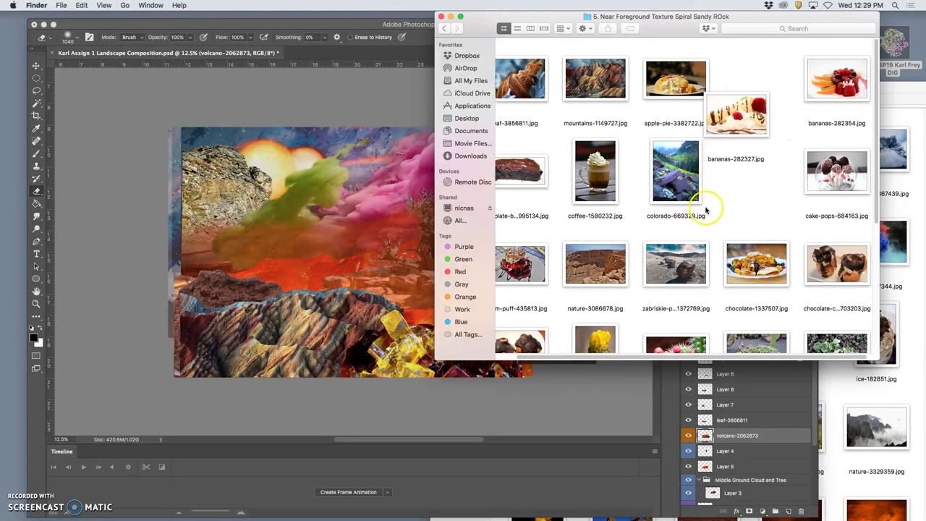
{"action": "left_click_drag", "start_coordinate": [605, 18], "coordinate": [784, 18]}
{"action": "left_click_drag", "start_coordinate": [794, 253], "coordinate": [493, 284]}
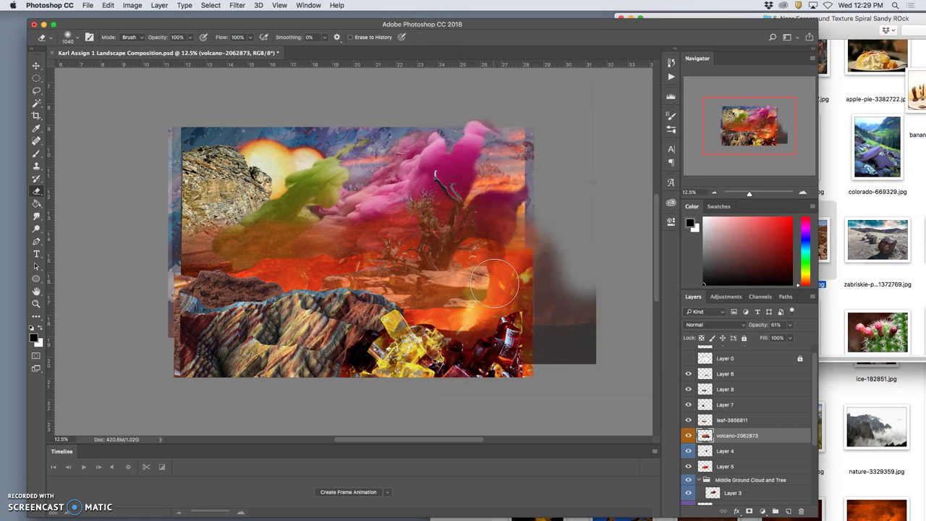
Raise the canyon image, rotate it 5.25°, commit the placement, and set its opacity to 100%.
{"action": "left_click_drag", "start_coordinate": [514, 276], "coordinate": [526, 292]}
{"action": "left_click_drag", "start_coordinate": [540, 331], "coordinate": [492, 316]}
{"action": "key", "text": "Return"}
{"action": "key", "text": "0"}
{"action": "key", "text": "e"}
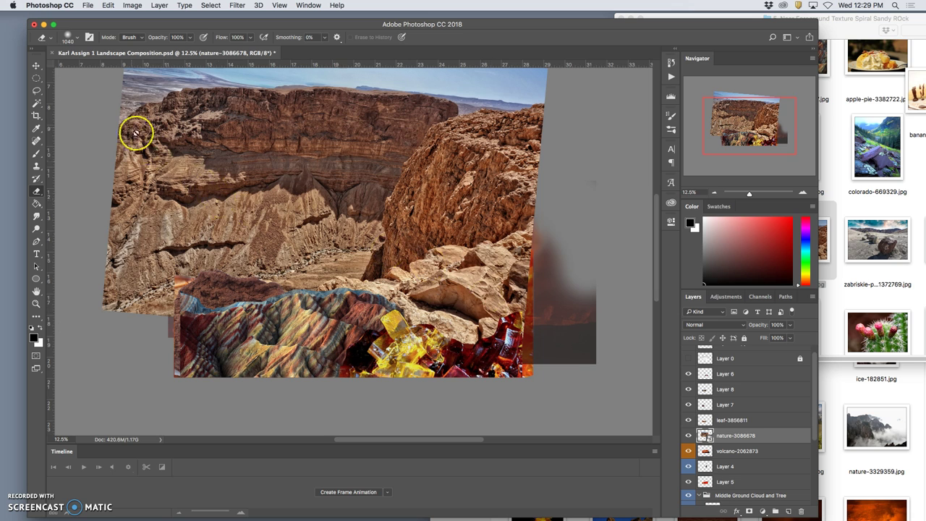
Lasso the foreground canyon rocks onto a new layer and delete the full canyon layer.
{"action": "left_click", "coordinate": [37, 90]}
{"action": "left_click_drag", "start_coordinate": [557, 229], "coordinate": [533, 221]}
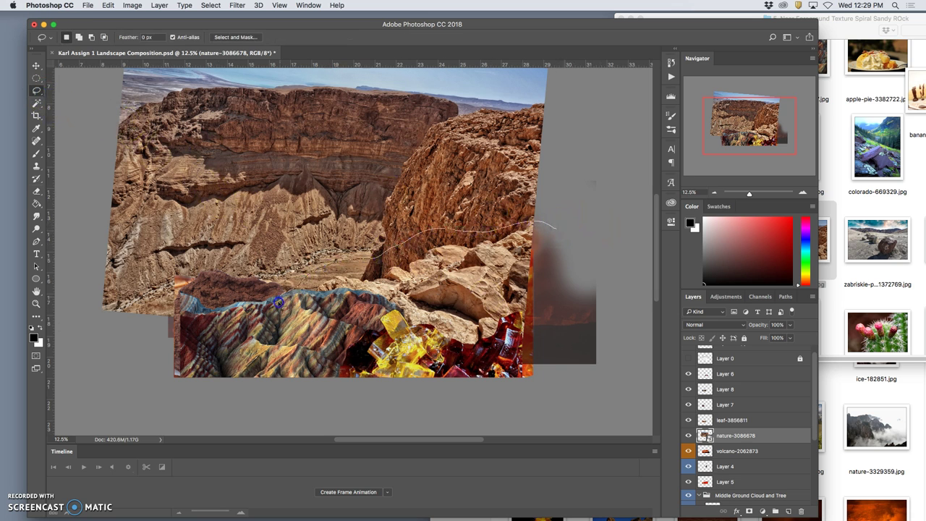
{"action": "mouse_move", "coordinate": [365, 373]}
{"action": "left_mouse_down"}
{"action": "mouse_move", "coordinate": [528, 388]}
{"action": "mouse_move", "coordinate": [596, 327]}
{"action": "mouse_move", "coordinate": [591, 289]}
{"action": "left_mouse_up"}
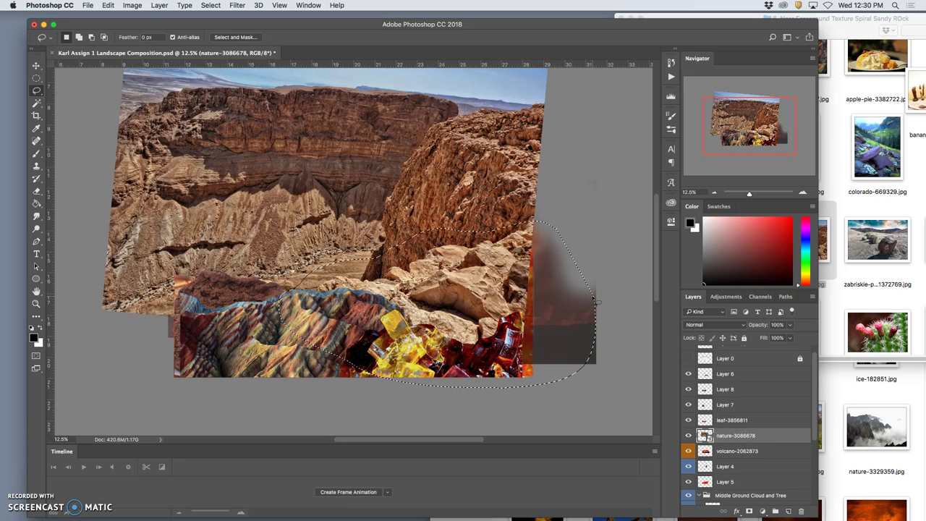
{"action": "key", "text": "super+j"}
{"action": "left_click", "coordinate": [780, 451]}
{"action": "key", "text": "BackSpace"}
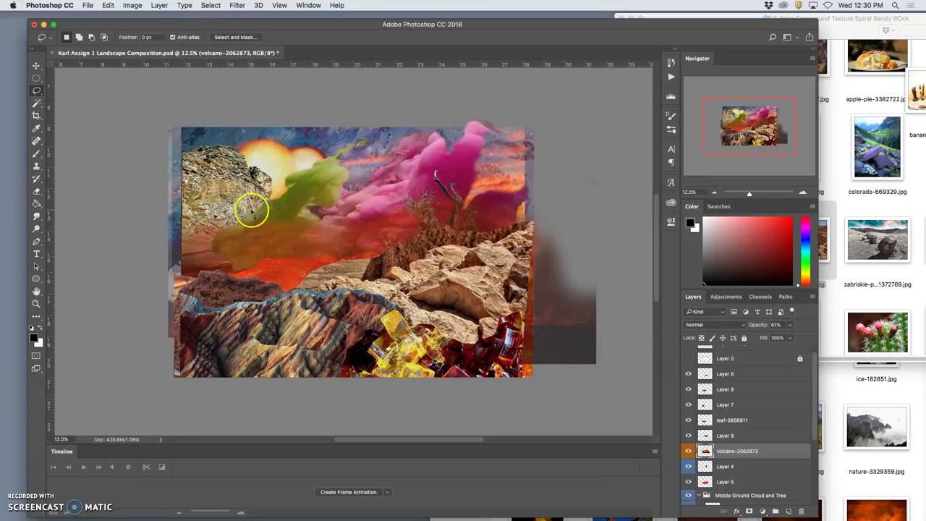
Outline the area above the rocks, undoing a deletion mistakenly made on the volcano layer.
{"action": "key", "text": "super+equal"}
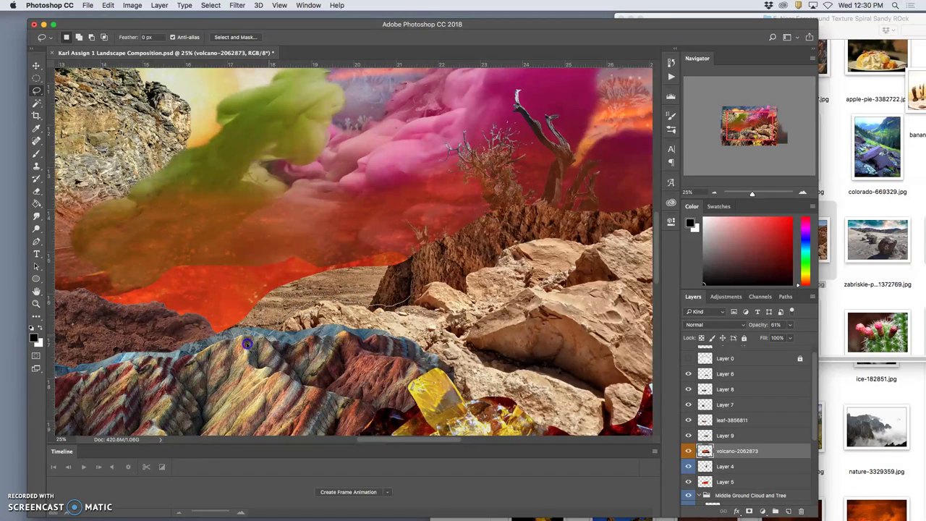
{"action": "mouse_move", "coordinate": [188, 276]}
{"action": "left_mouse_down"}
{"action": "mouse_move", "coordinate": [297, 199]}
{"action": "mouse_move", "coordinate": [413, 195]}
{"action": "left_mouse_up"}
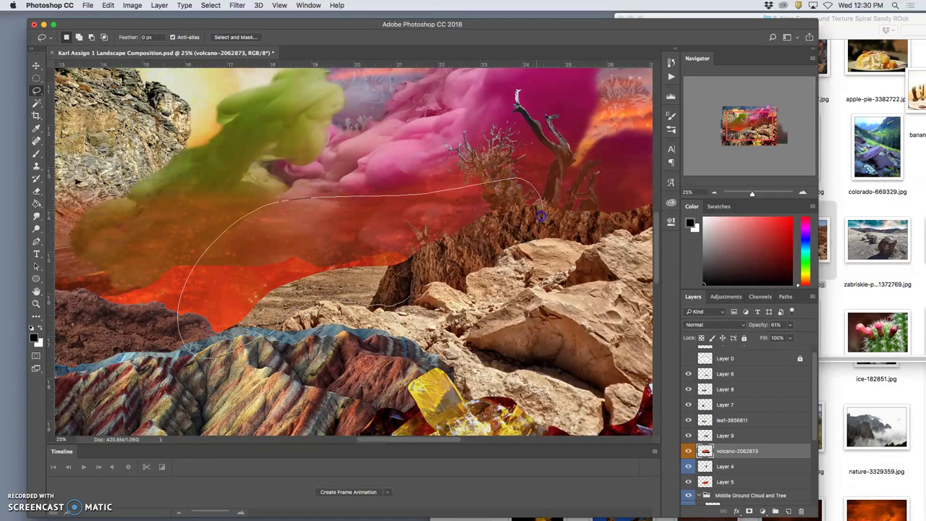
{"action": "left_click_drag", "start_coordinate": [516, 241], "coordinate": [479, 268]}
{"action": "left_click_drag", "start_coordinate": [404, 298], "coordinate": [403, 301]}
{"action": "key", "text": "Delete"}
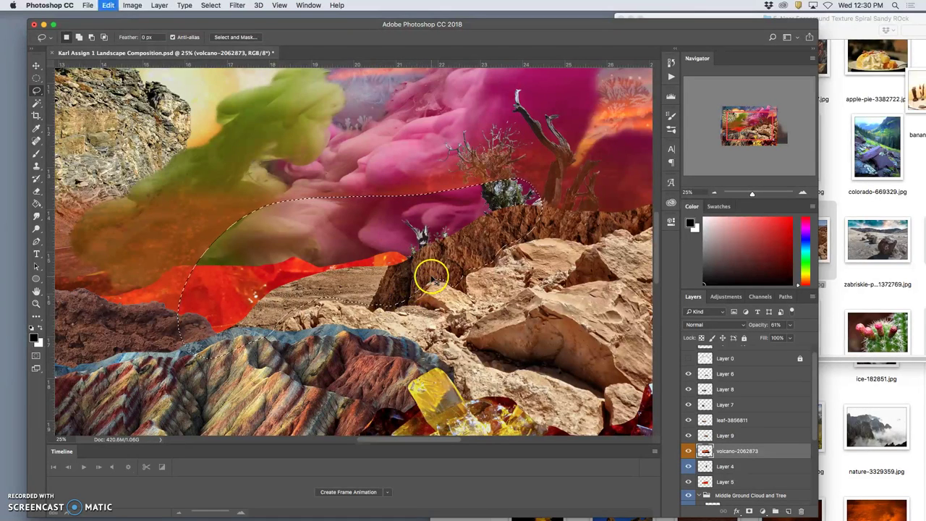
{"action": "key", "text": "super+z"}
{"action": "left_click", "coordinate": [725, 436]}
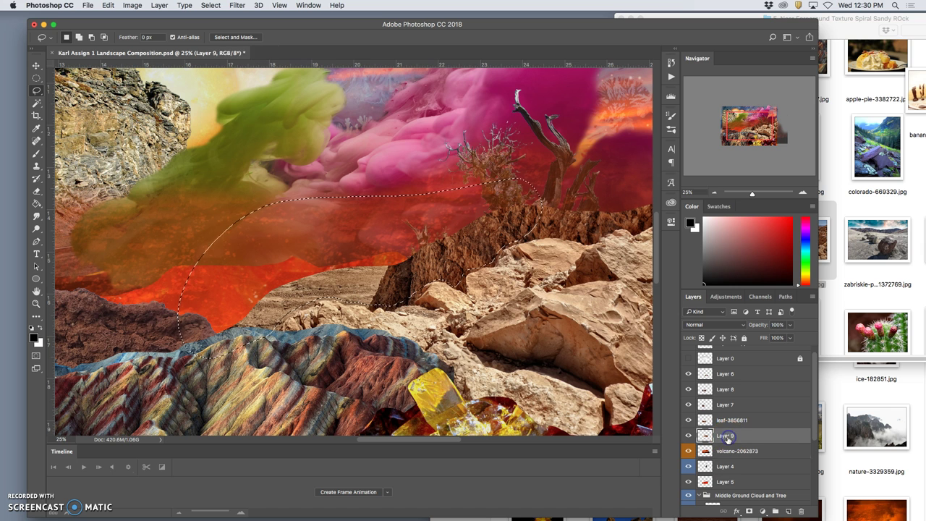
{"action": "left_click", "coordinate": [560, 223]}
Delete the strip above the rocks from Layer 9, then zoom out to 12.5%.
{"action": "scroll", "coordinate": [560, 221], "scroll_direction": "right", "scroll_amount": 5}
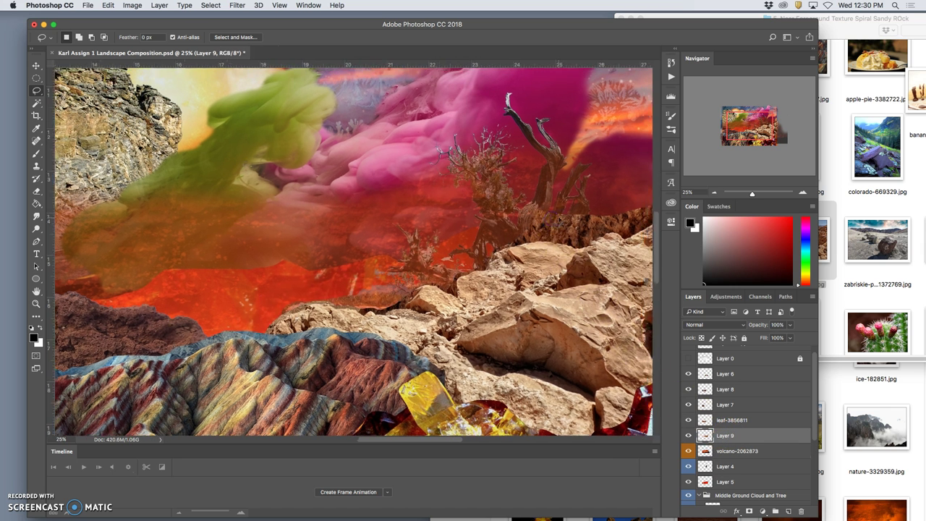
{"action": "scroll", "coordinate": [548, 213], "scroll_direction": "right", "scroll_amount": 5}
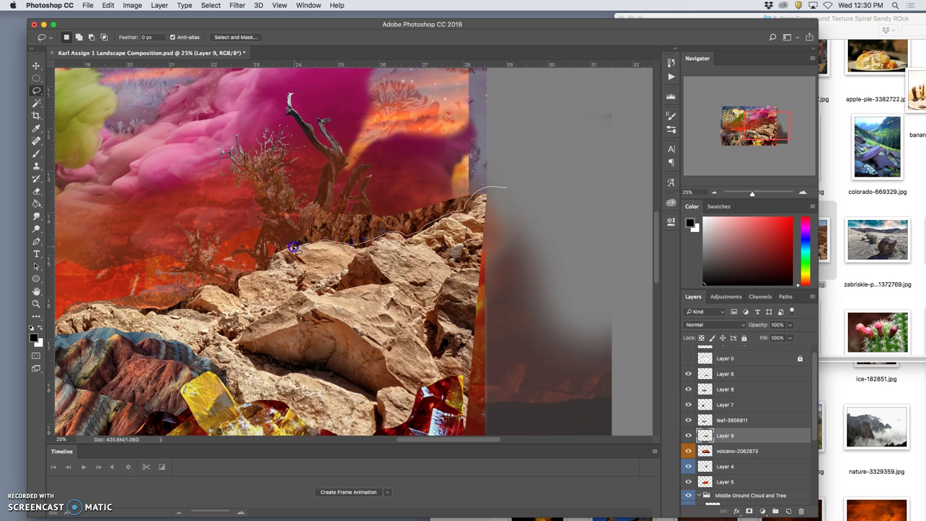
{"action": "left_click_drag", "start_coordinate": [261, 251], "coordinate": [325, 157]}
{"action": "key", "text": "Delete"}
{"action": "left_click", "coordinate": [395, 151]}
{"action": "scroll", "coordinate": [383, 212], "scroll_direction": "left", "scroll_amount": 5}
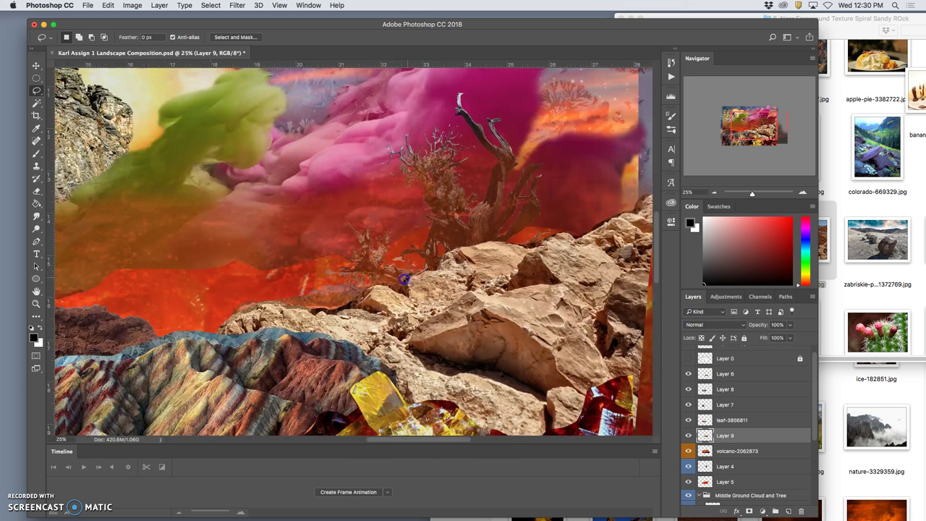
{"action": "left_click", "coordinate": [453, 252]}
{"action": "left_click", "coordinate": [544, 230]}
{"action": "left_click", "coordinate": [544, 225]}
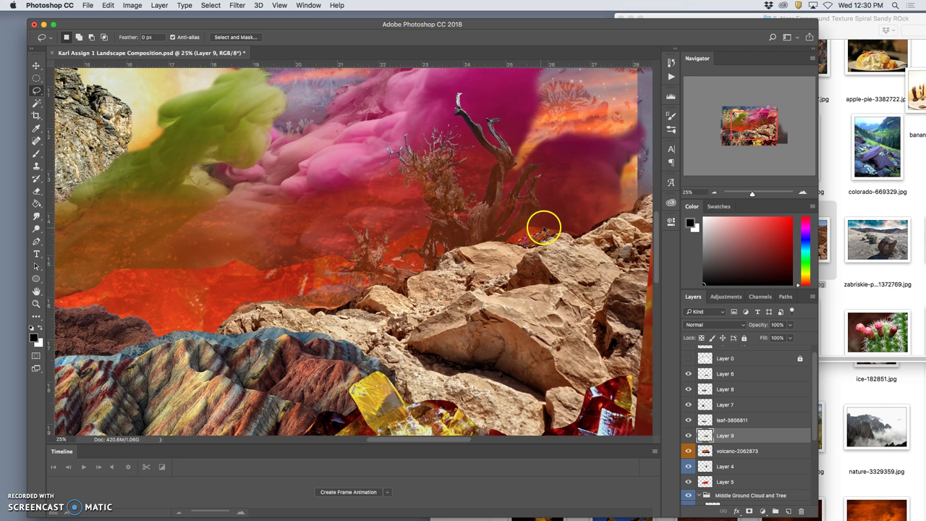
{"action": "key", "text": "super+minus"}
{"action": "left_click", "coordinate": [511, 252]}
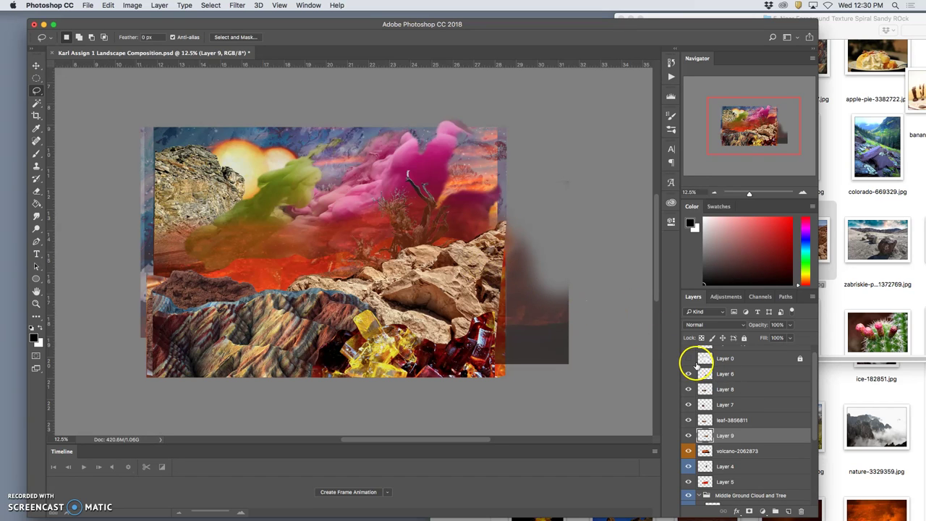
Free-transform the Layer 9 rocks to about 79% scale, 7° tilt, placed at lower right.
{"action": "left_click", "coordinate": [688, 358]}
{"action": "left_click", "coordinate": [688, 358]}
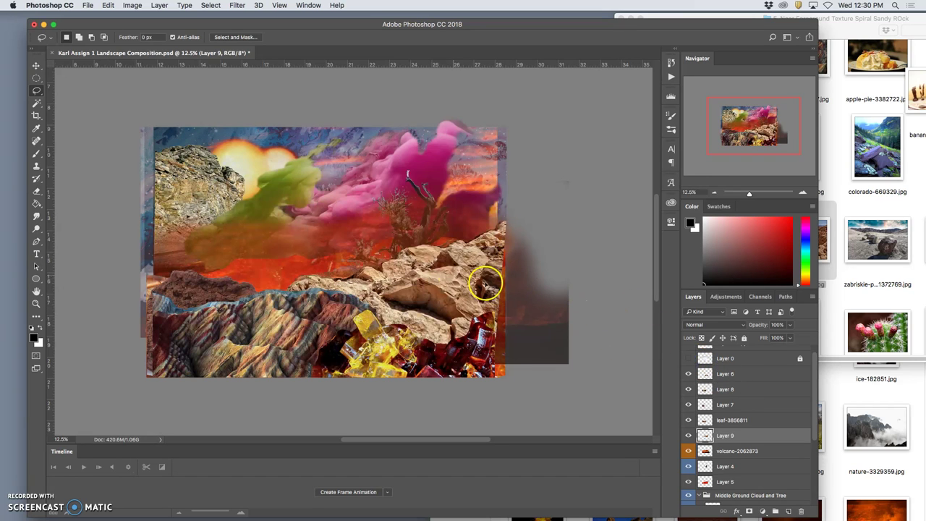
{"action": "key", "text": "super+t"}
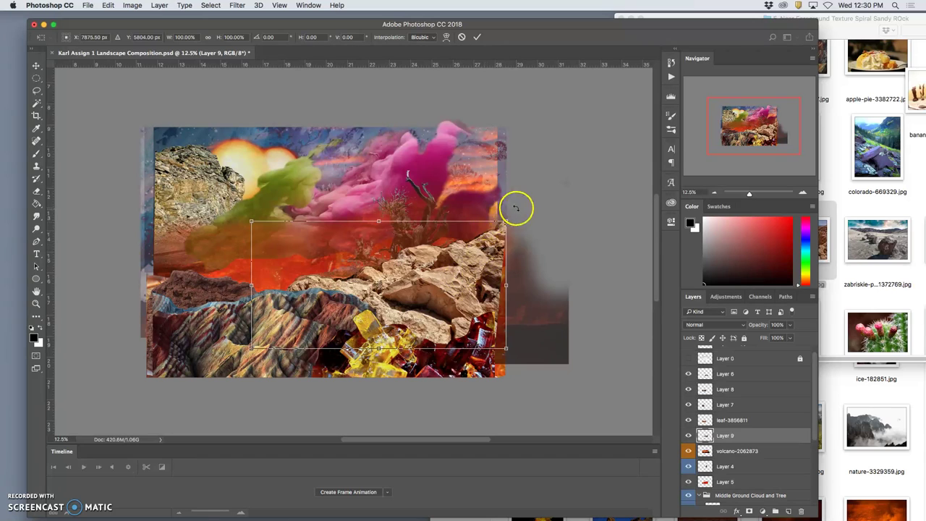
{"action": "left_click_drag", "start_coordinate": [506, 221], "coordinate": [459, 274]}
{"action": "left_click_drag", "start_coordinate": [418, 295], "coordinate": [489, 295]}
{"action": "left_click_drag", "start_coordinate": [537, 347], "coordinate": [518, 364]}
{"action": "mouse_move", "coordinate": [471, 324]}
{"action": "left_mouse_down"}
{"action": "mouse_move", "coordinate": [453, 317]}
{"action": "mouse_move", "coordinate": [472, 311]}
{"action": "mouse_move", "coordinate": [467, 326]}
{"action": "mouse_move", "coordinate": [493, 285]}
{"action": "mouse_move", "coordinate": [517, 280]}
{"action": "mouse_move", "coordinate": [466, 323]}
{"action": "left_mouse_up"}
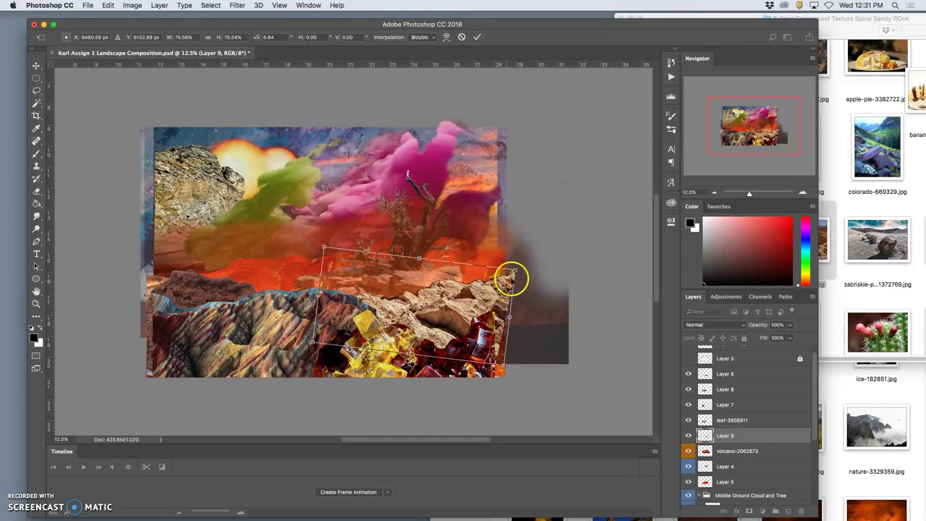
{"action": "left_click_drag", "start_coordinate": [514, 270], "coordinate": [523, 251]}
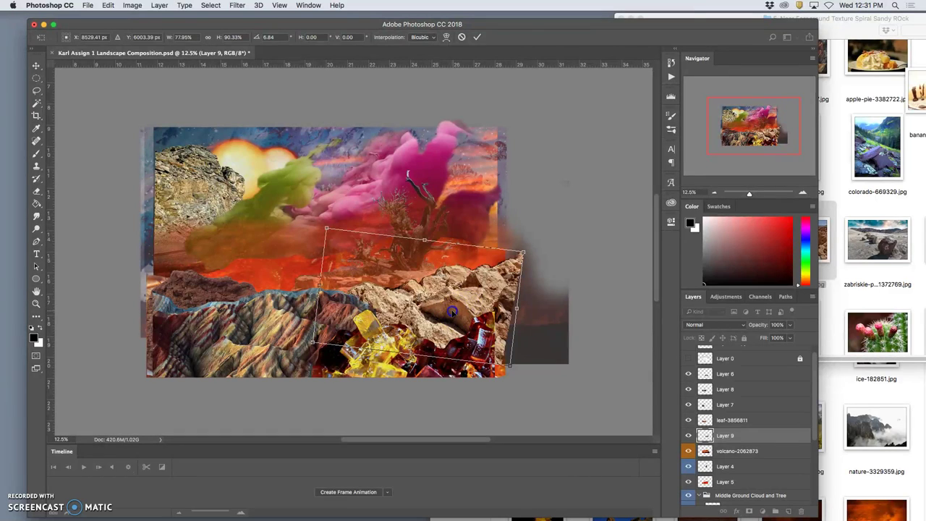
{"action": "left_click_drag", "start_coordinate": [451, 311], "coordinate": [448, 312]}
{"action": "key", "text": "Return"}
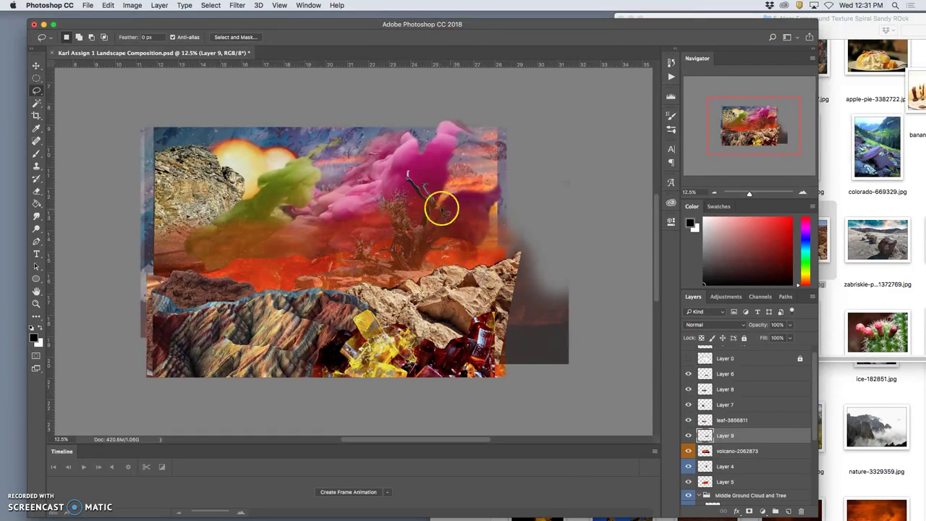
Check the leaf-3856811 layer's content, then delete that layer.
{"action": "left_click", "coordinate": [688, 420]}
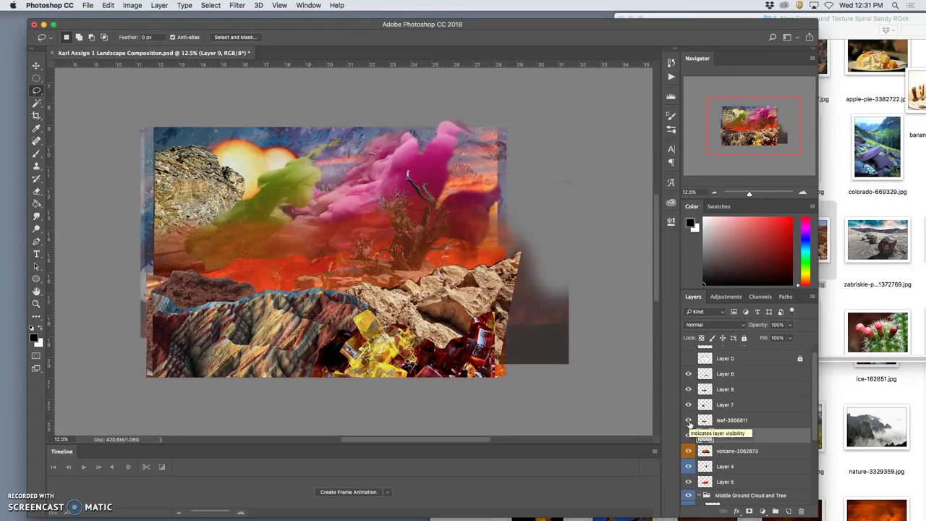
{"action": "left_click", "coordinate": [688, 422]}
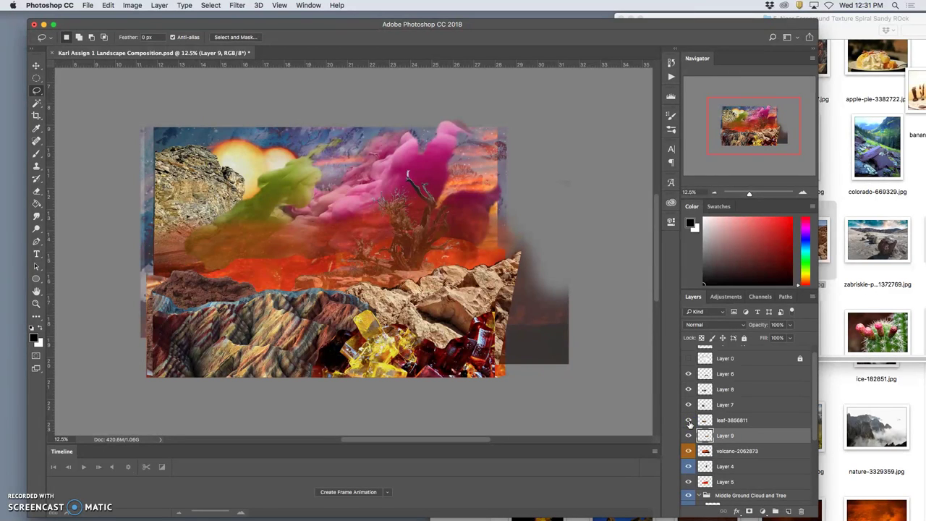
{"action": "left_click", "coordinate": [728, 421]}
{"action": "key", "text": "BackSpace"}
Identify Layers 7, 8 and 6 by toggling visibility, then start transforming Layer 6's crystals.
{"action": "left_click", "coordinate": [689, 406]}
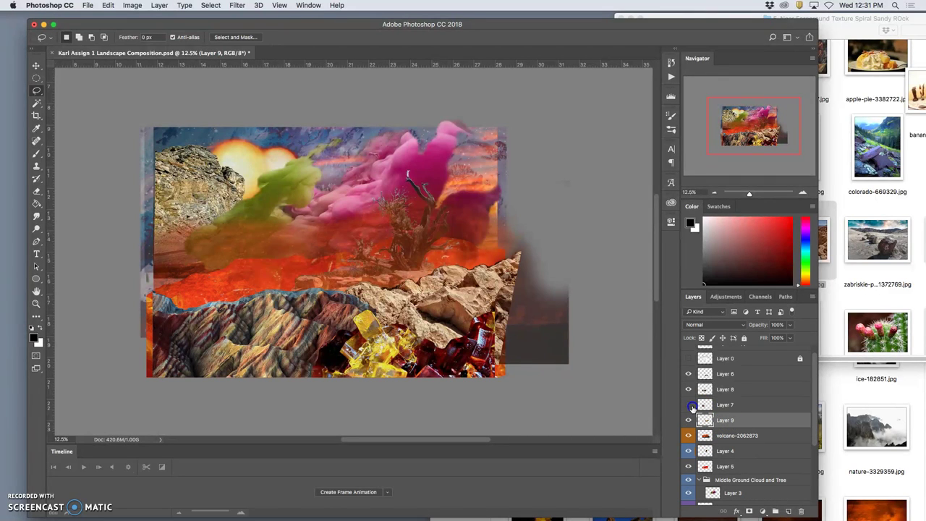
{"action": "left_click", "coordinate": [689, 405]}
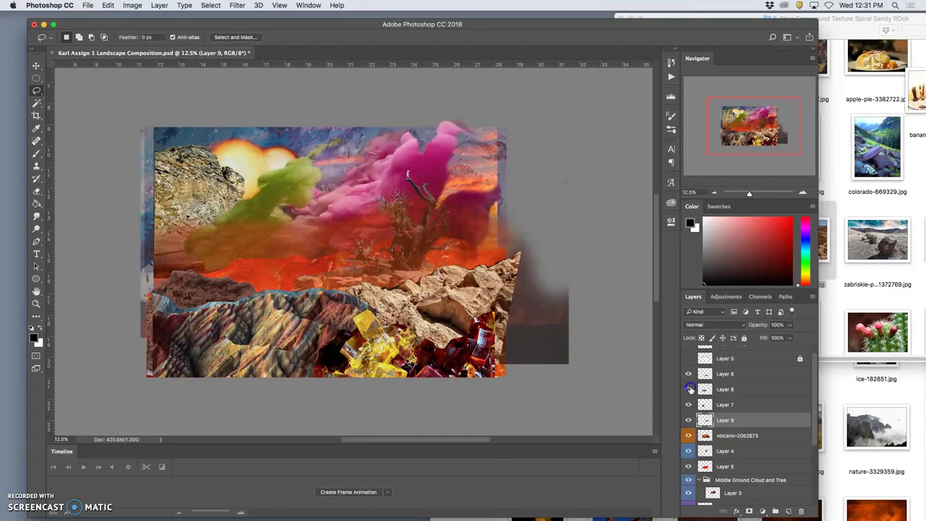
{"action": "left_click", "coordinate": [689, 390]}
{"action": "left_click", "coordinate": [689, 389]}
{"action": "left_click", "coordinate": [688, 374]}
{"action": "left_click", "coordinate": [688, 374]}
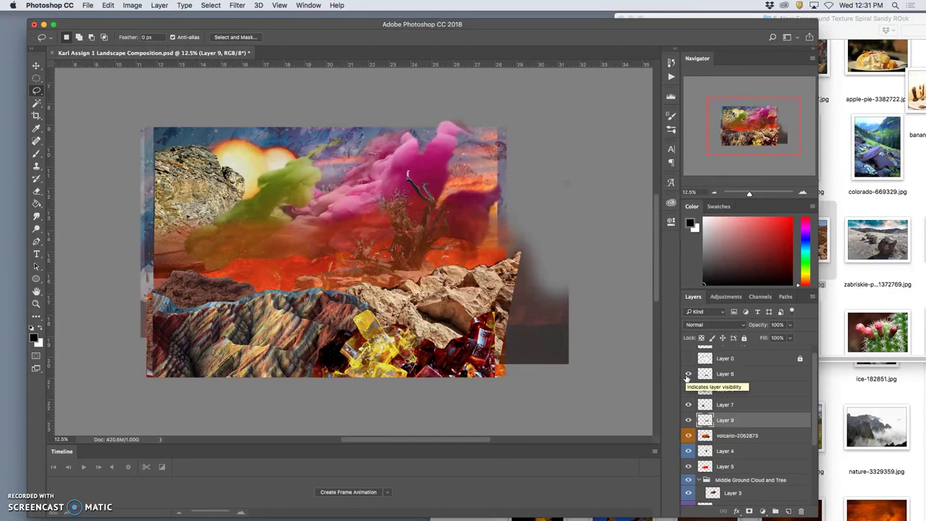
{"action": "left_click", "coordinate": [704, 374]}
{"action": "key", "text": "ctrl+t"}
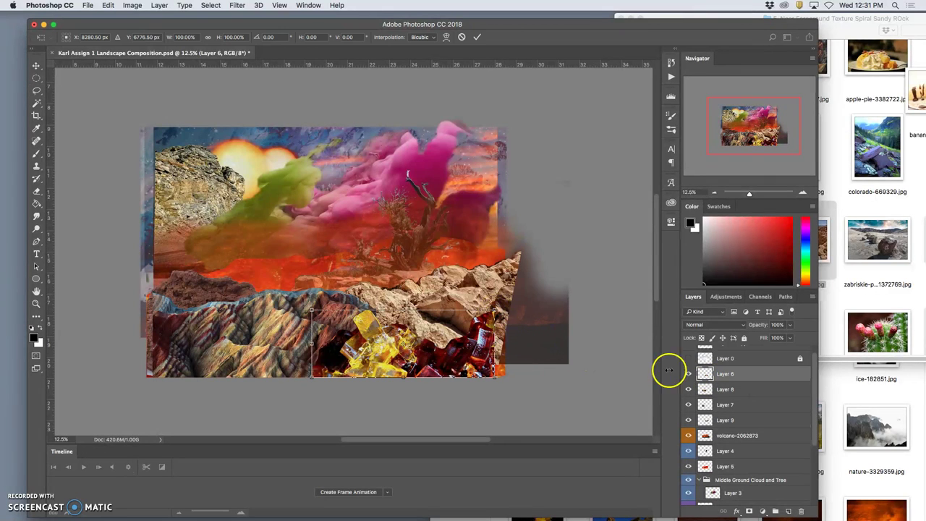
Commit the Layer 6 transform and give Layers 6 and 8 red colour labels.
{"action": "key", "text": "Return"}
{"action": "key", "text": "l"}
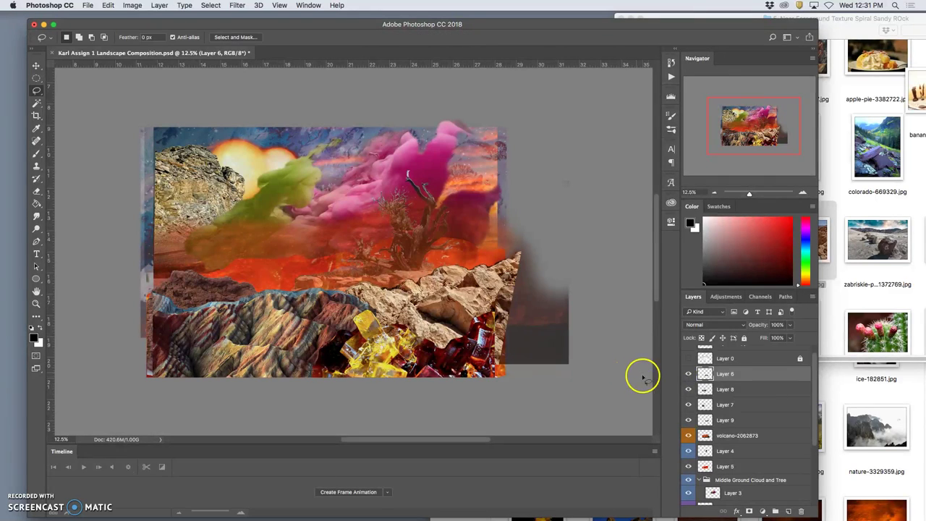
{"action": "left_click", "coordinate": [689, 374]}
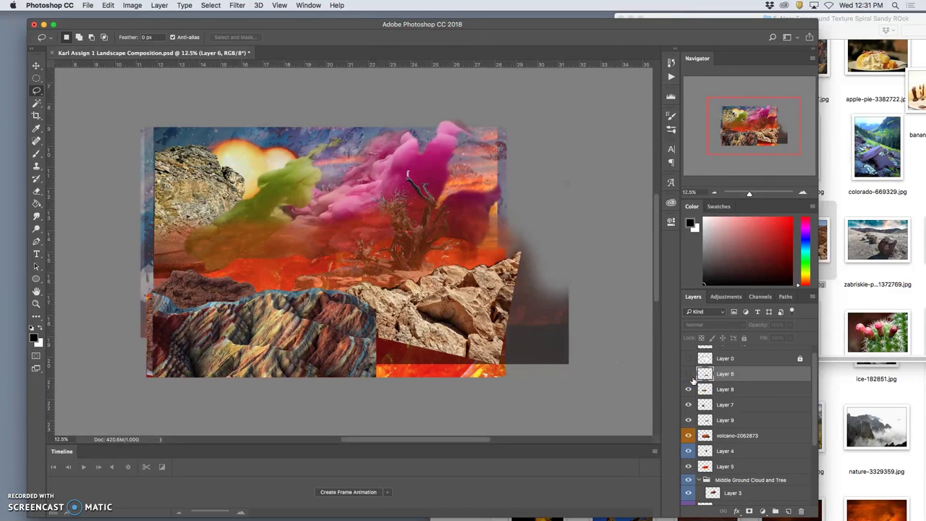
{"action": "left_click", "coordinate": [689, 374]}
{"action": "right_click", "coordinate": [691, 378]}
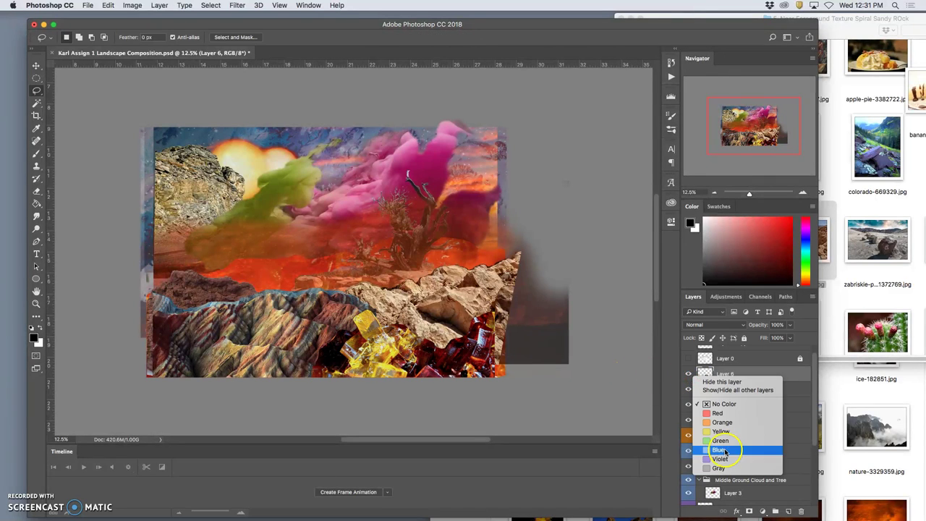
{"action": "left_click", "coordinate": [715, 414]}
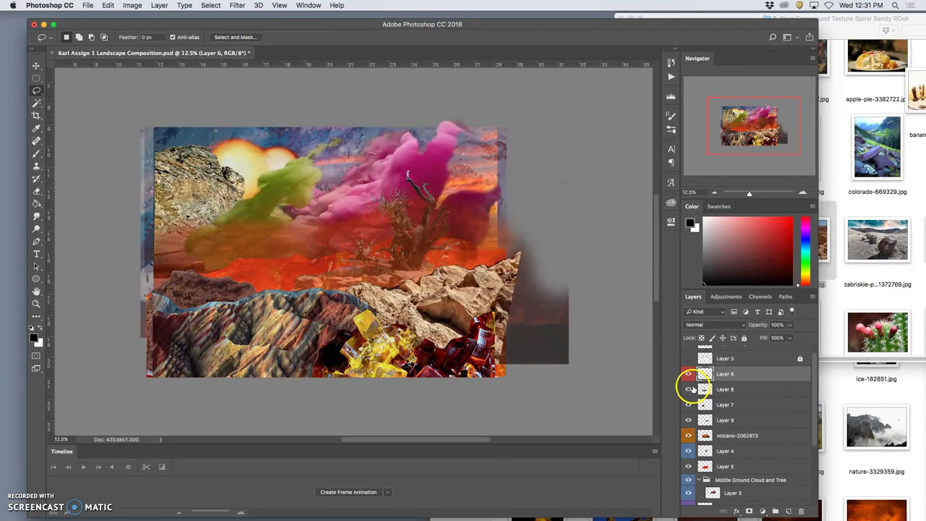
{"action": "left_click", "coordinate": [689, 389]}
{"action": "left_click", "coordinate": [688, 390]}
{"action": "right_click", "coordinate": [688, 389]}
{"action": "left_click", "coordinate": [713, 422]}
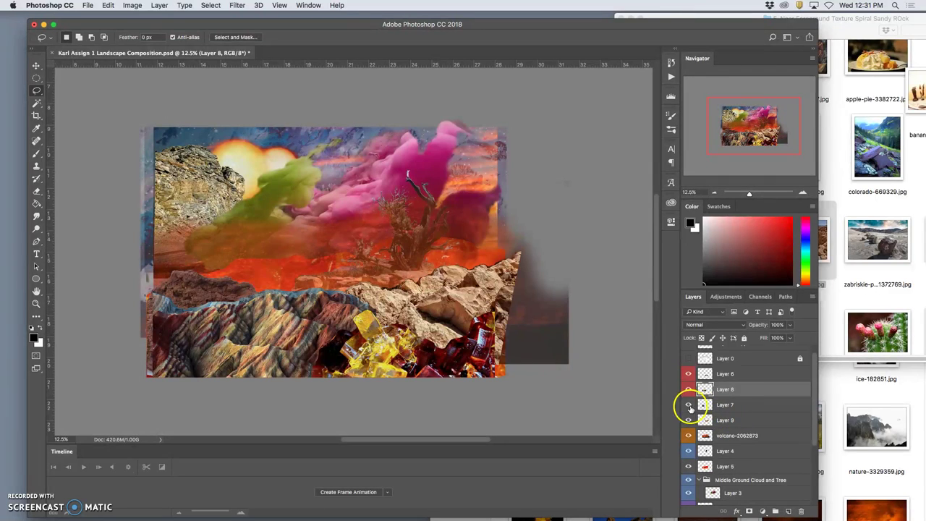
Give Layers 7 and 9 orange colour labels, checking their content by toggling visibility.
{"action": "left_click", "coordinate": [688, 406]}
{"action": "left_click", "coordinate": [688, 406]}
{"action": "right_click", "coordinate": [692, 405]}
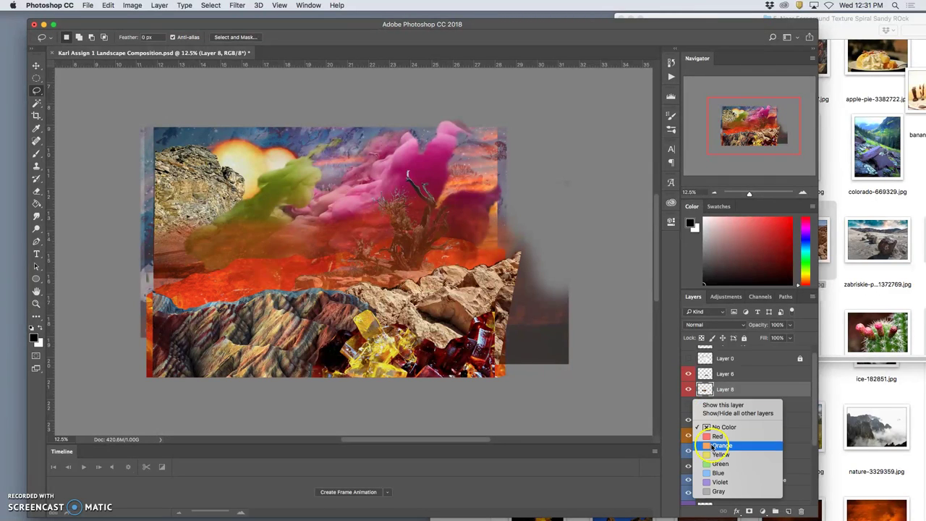
{"action": "left_click", "coordinate": [705, 443]}
{"action": "left_click", "coordinate": [688, 405]}
{"action": "right_click", "coordinate": [688, 404]}
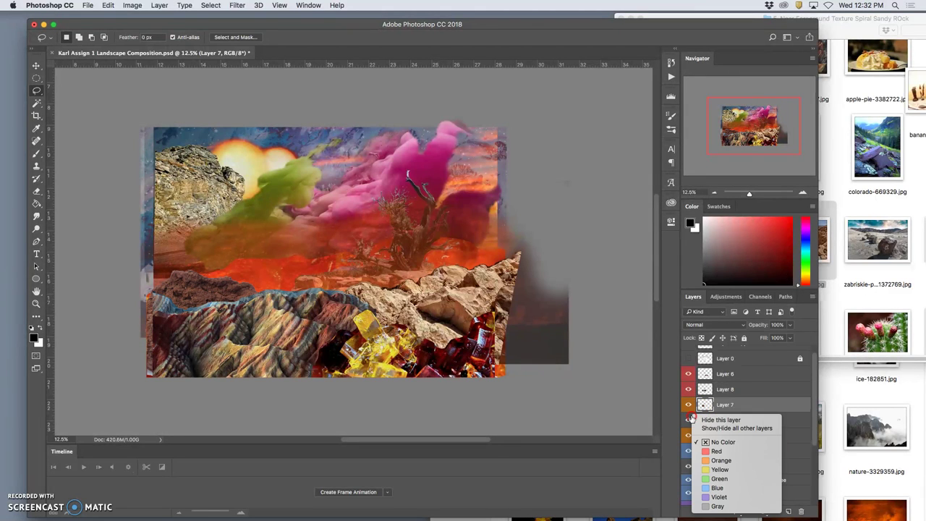
{"action": "left_click", "coordinate": [688, 407]}
{"action": "left_click", "coordinate": [688, 407]}
{"action": "left_click", "coordinate": [690, 406]}
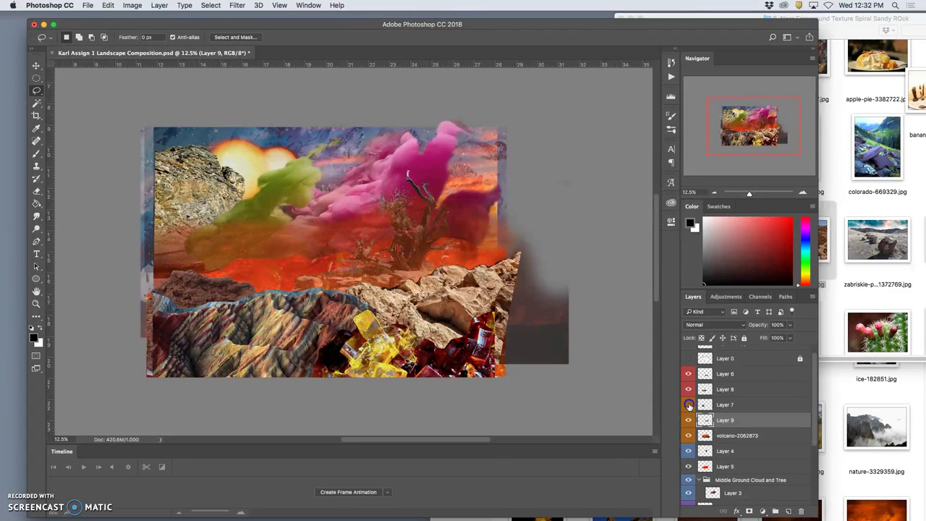
{"action": "left_click", "coordinate": [689, 406]}
{"action": "left_click", "coordinate": [689, 406]}
{"action": "left_click", "coordinate": [688, 420]}
{"action": "left_click", "coordinate": [688, 421]}
Set the volcano-2062873 layer's opacity to 66%.
{"action": "left_click", "coordinate": [688, 436]}
{"action": "left_click", "coordinate": [688, 435]}
{"action": "left_click", "coordinate": [688, 435]}
{"action": "left_click", "coordinate": [688, 435]}
{"action": "left_click", "coordinate": [731, 435]}
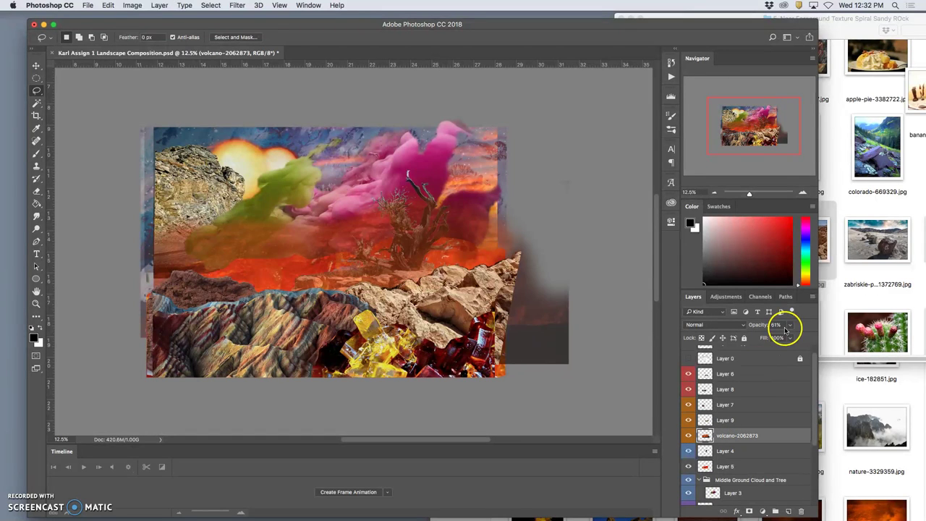
{"action": "mouse_move", "coordinate": [789, 325]}
{"action": "left_mouse_down"}
{"action": "mouse_move", "coordinate": [790, 334]}
{"action": "mouse_move", "coordinate": [810, 337]}
{"action": "mouse_move", "coordinate": [792, 338]}
{"action": "left_mouse_up"}
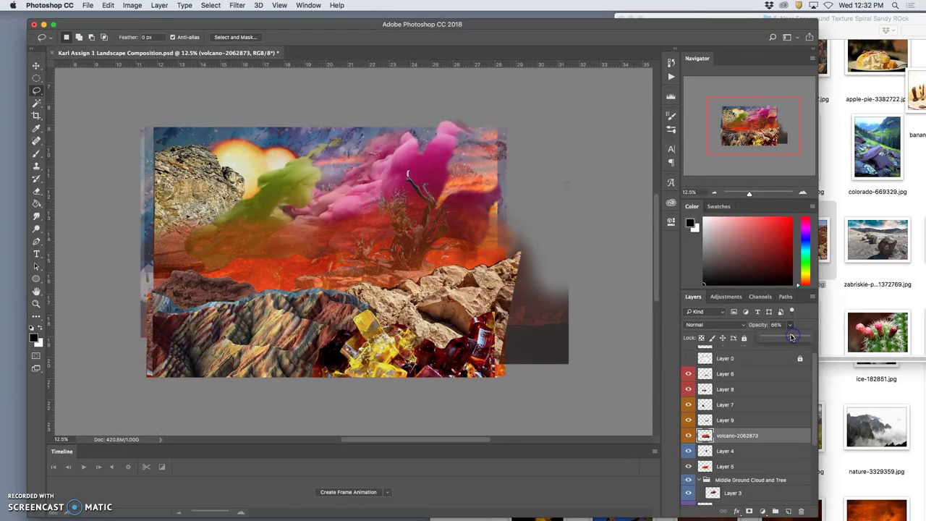
{"action": "left_click", "coordinate": [688, 450]}
{"action": "left_click", "coordinate": [688, 450]}
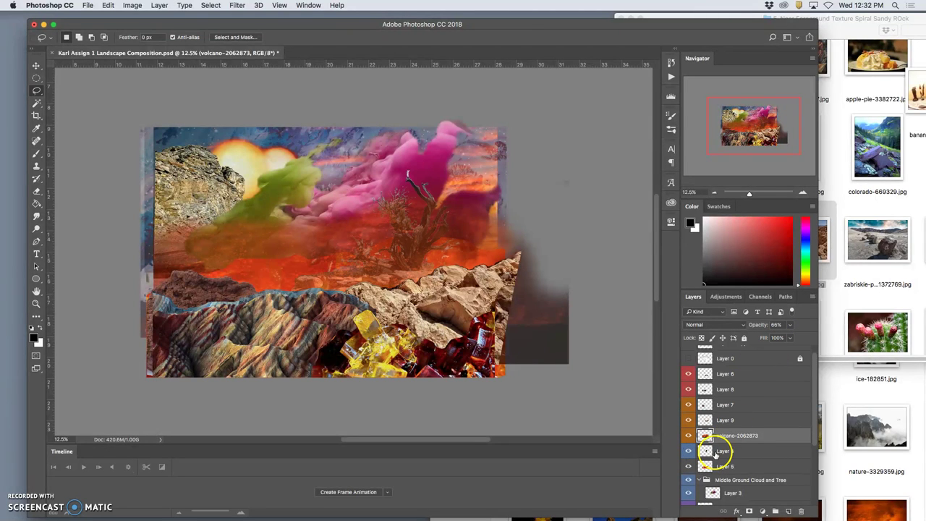
Move Layer 4's tree above the volcano layer in the stack.
{"action": "left_click", "coordinate": [726, 451]}
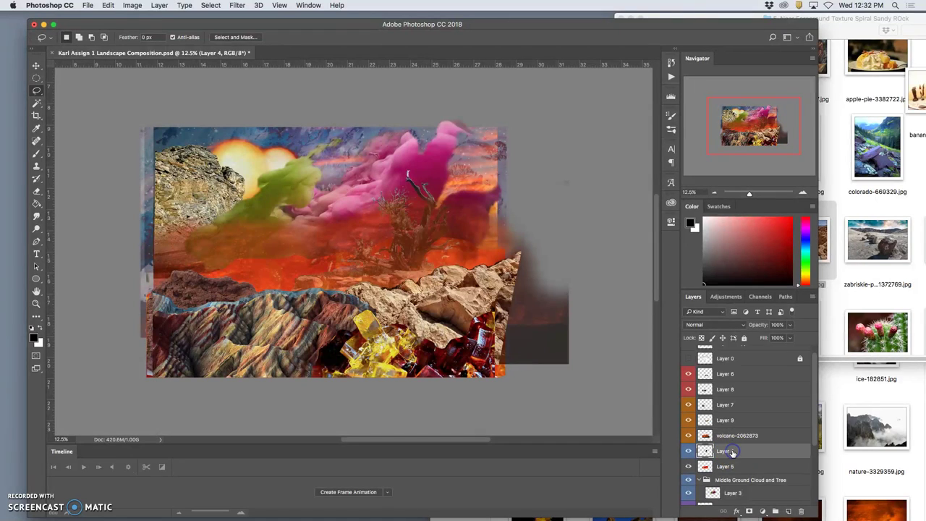
{"action": "key", "text": "super+bracketright"}
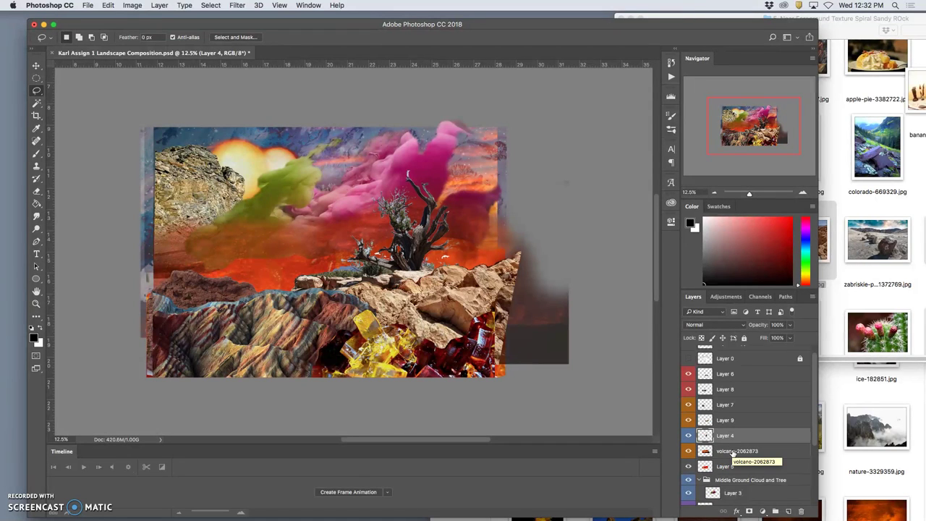
{"action": "key", "text": "super+bracketleft"}
{"action": "key", "text": "super+bracketright"}
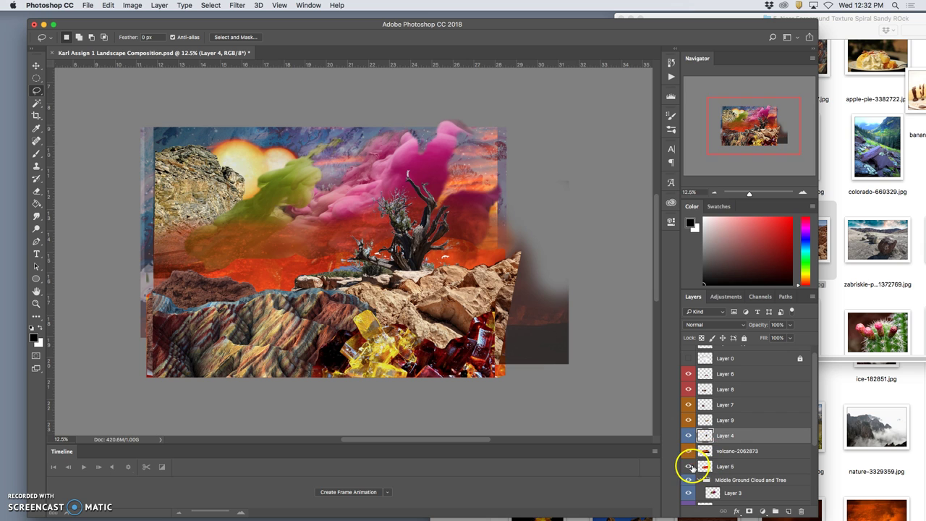
Give Layer 5 a yellow colour label.
{"action": "left_click", "coordinate": [690, 467]}
{"action": "left_click", "coordinate": [690, 466]}
{"action": "right_click", "coordinate": [689, 467]}
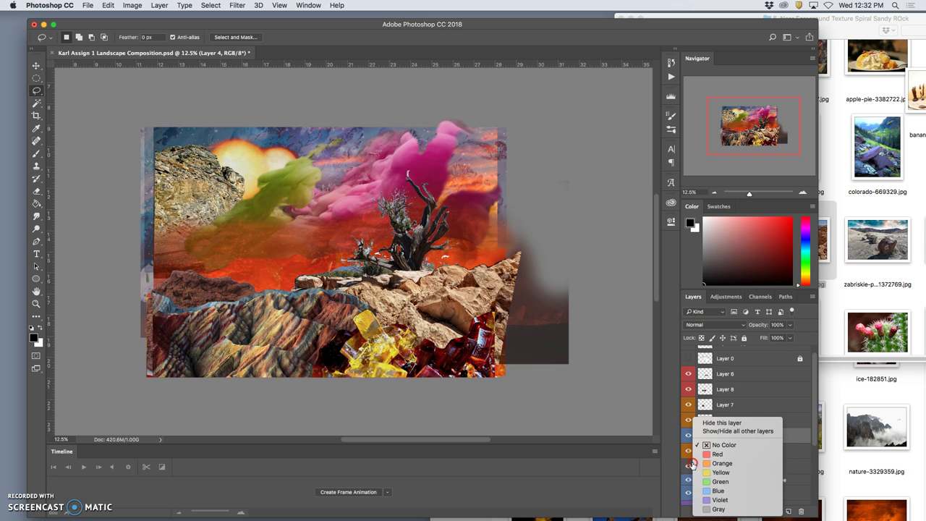
{"action": "left_click", "coordinate": [709, 472]}
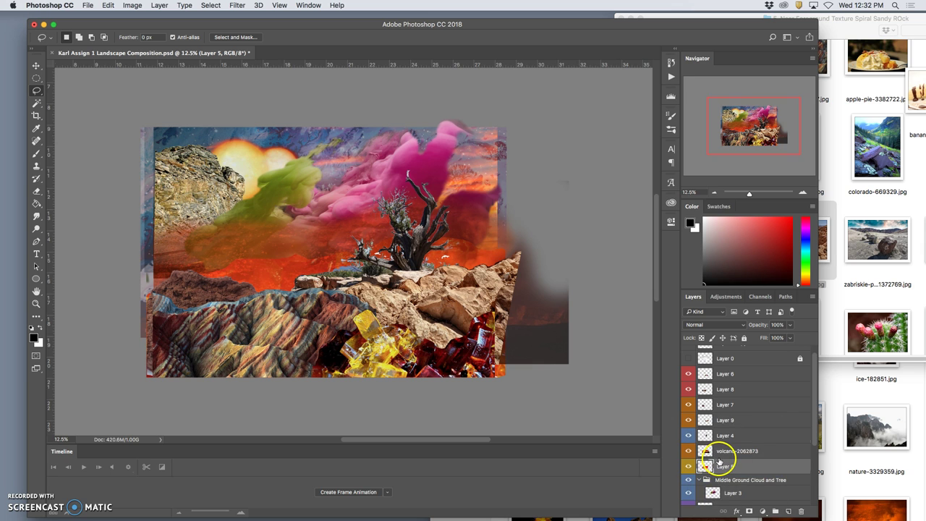
{"action": "scroll", "coordinate": [721, 461], "scroll_direction": "down", "scroll_amount": 1}
{"action": "scroll", "coordinate": [704, 454], "scroll_direction": "down", "scroll_amount": 1}
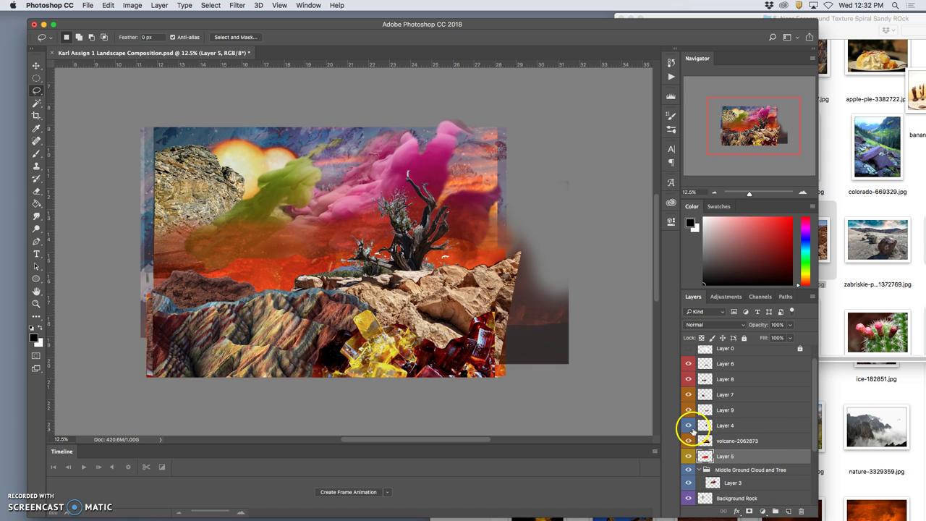
Give Layer 4 and the volcano-2062873 layer yellow colour labels.
{"action": "right_click", "coordinate": [691, 428]}
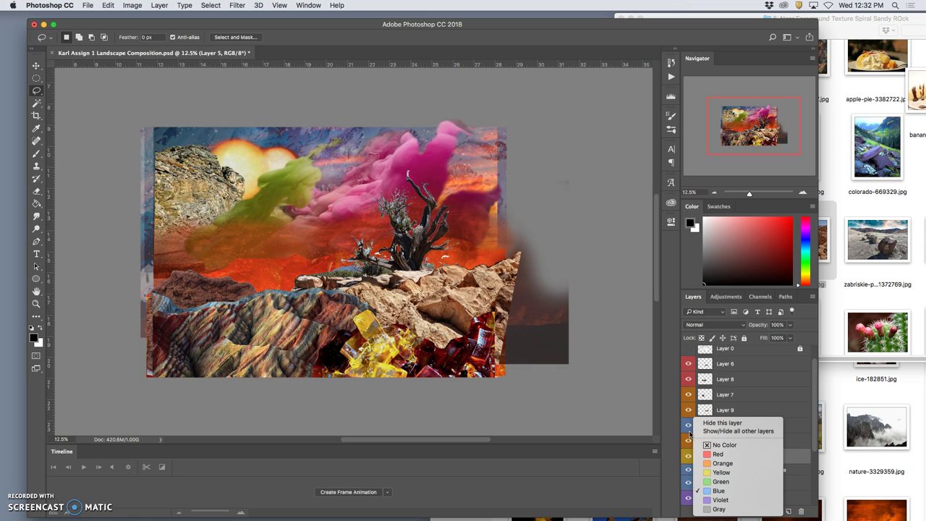
{"action": "left_click", "coordinate": [691, 430]}
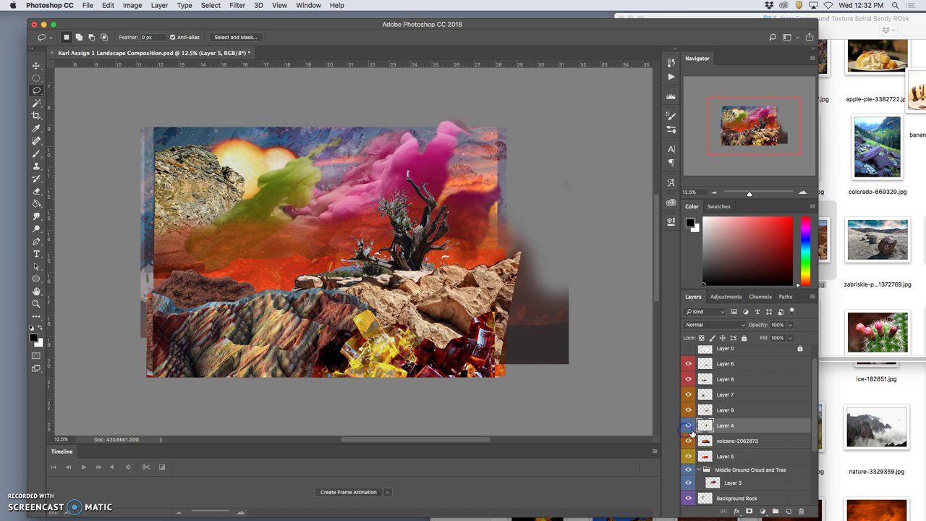
{"action": "left_click", "coordinate": [691, 429]}
{"action": "left_click", "coordinate": [691, 429]}
{"action": "right_click", "coordinate": [691, 429]}
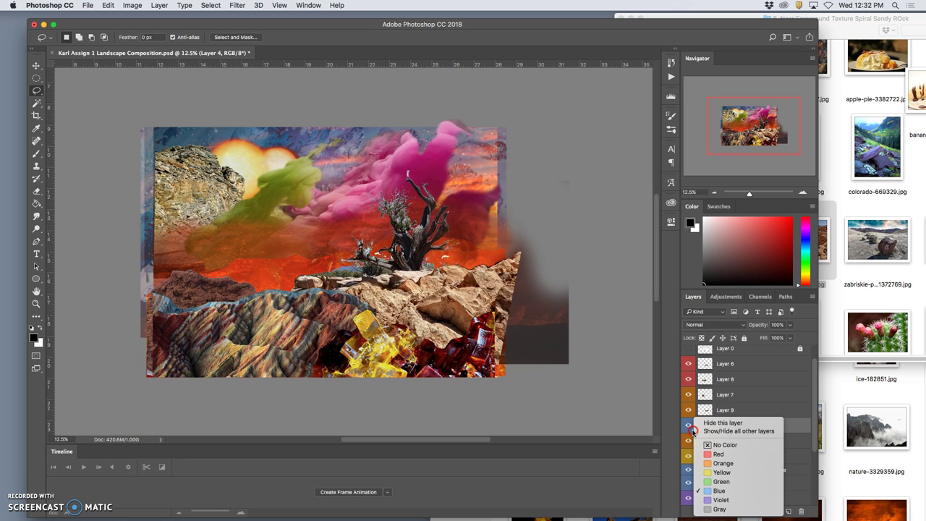
{"action": "left_click", "coordinate": [722, 472]}
{"action": "right_click", "coordinate": [691, 429]}
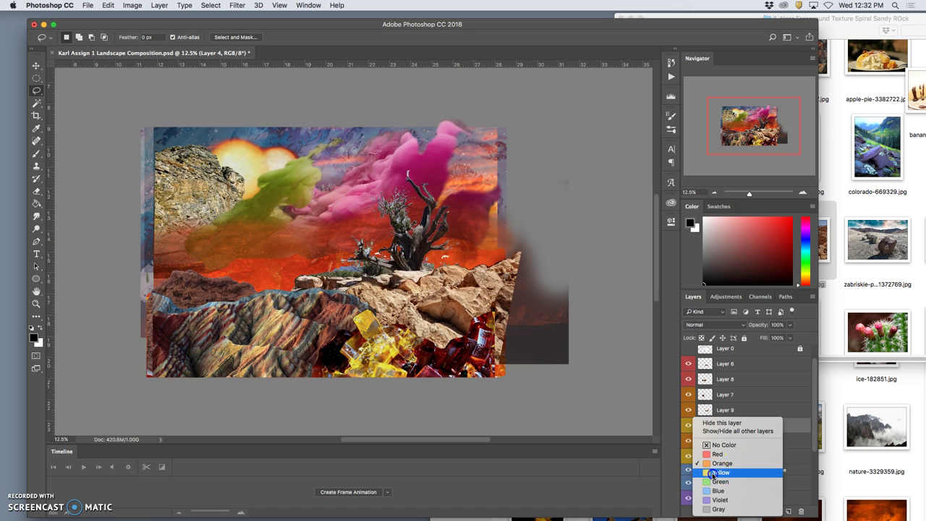
{"action": "left_click", "coordinate": [714, 473]}
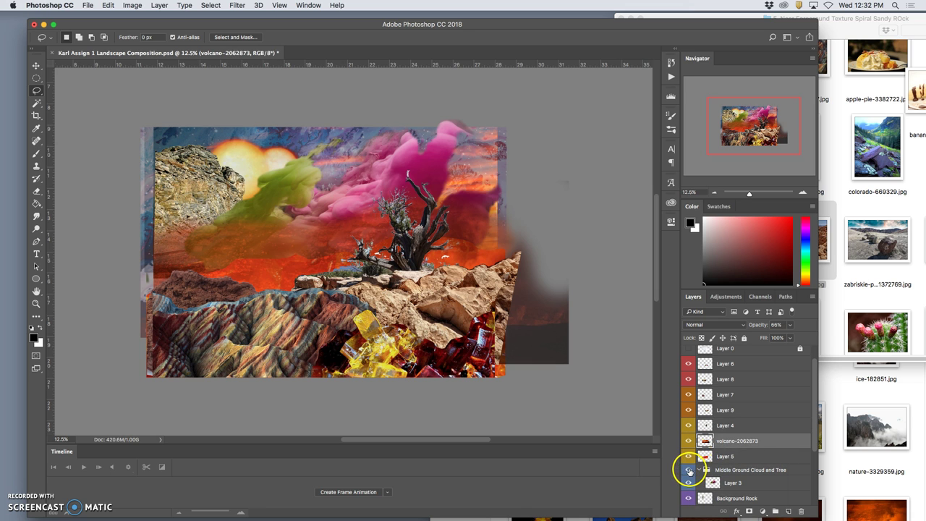
Toggle the Middle Ground Cloud and Tree group's visibility to check it, then select it.
{"action": "left_click", "coordinate": [689, 470]}
{"action": "left_click", "coordinate": [689, 470]}
{"action": "left_click", "coordinate": [689, 471]}
{"action": "left_click", "coordinate": [689, 471]}
{"action": "left_click", "coordinate": [733, 471]}
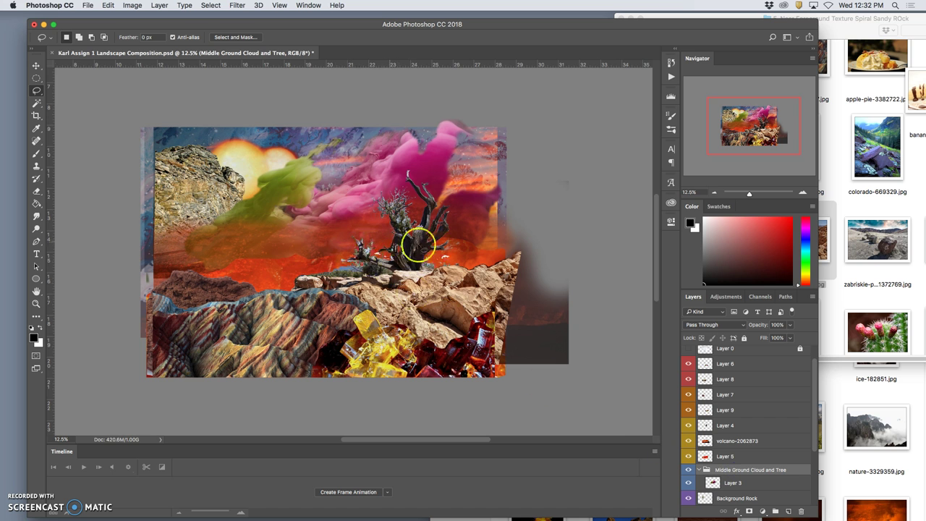
From Assignment #1, open 3. Middle Ground Dust Storm Clouds Rocks and drag flower-3227738.jpg onto the canvas.
{"action": "left_click", "coordinate": [869, 208]}
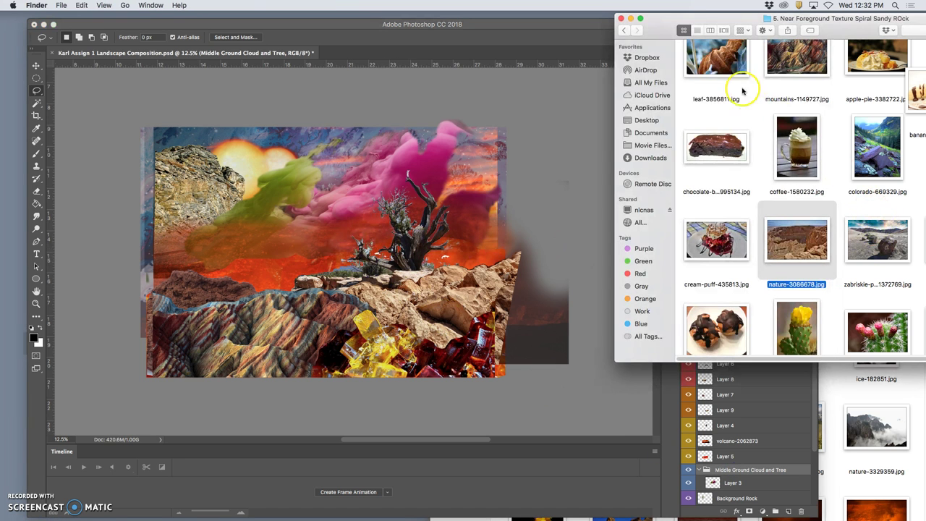
{"action": "left_click", "coordinate": [625, 31]}
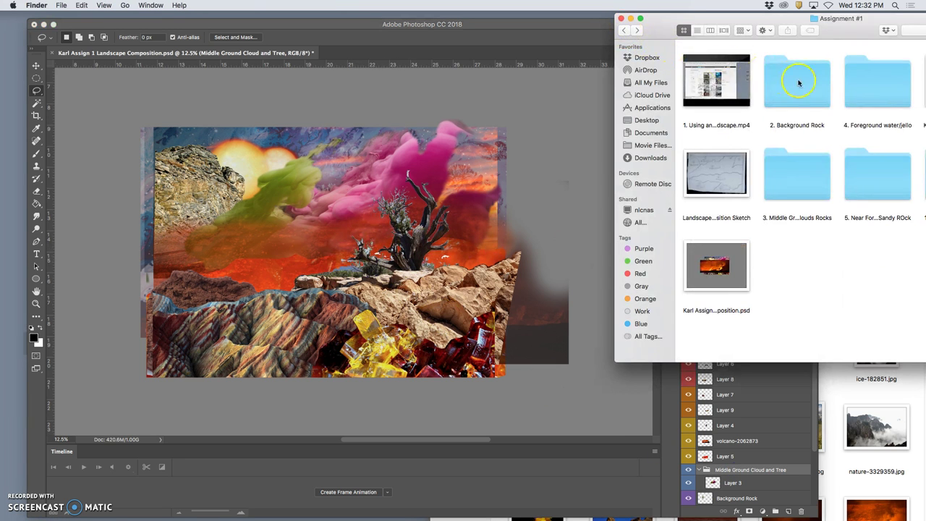
{"action": "left_click_drag", "start_coordinate": [798, 30], "coordinate": [678, 39]}
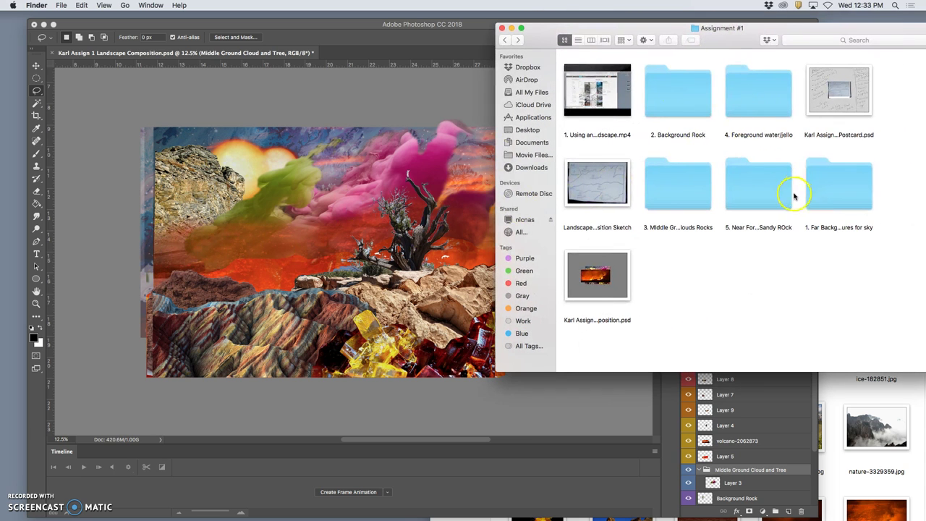
{"action": "double_click", "coordinate": [708, 182]}
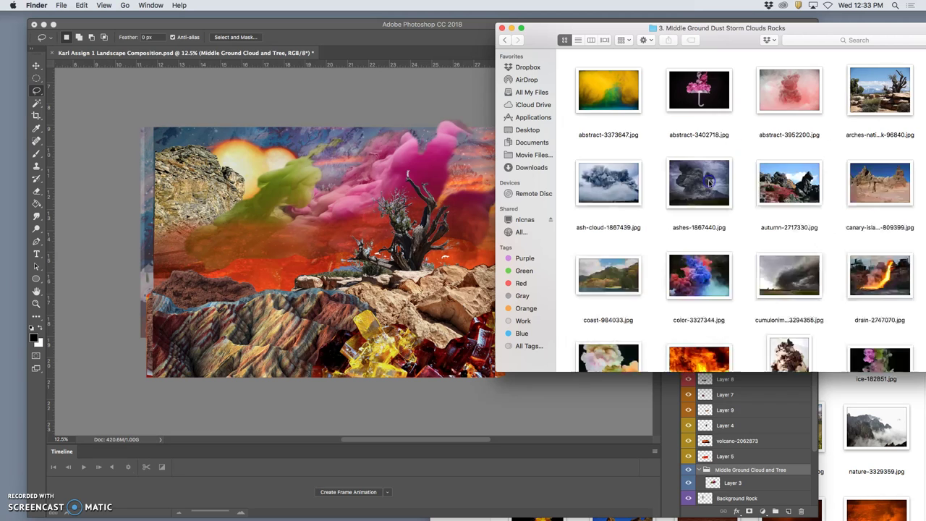
{"action": "scroll", "coordinate": [775, 206], "scroll_direction": "down", "scroll_amount": 5}
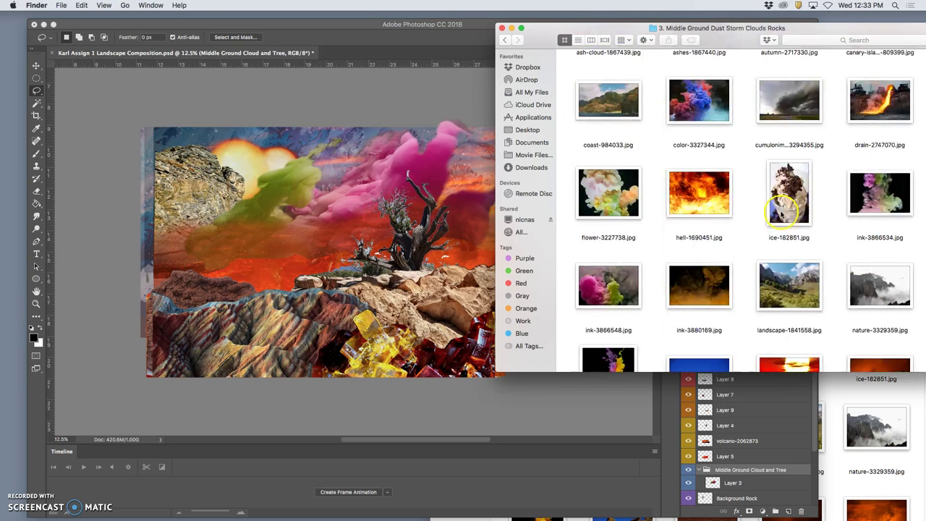
{"action": "scroll", "coordinate": [628, 209], "scroll_direction": "down", "scroll_amount": 1}
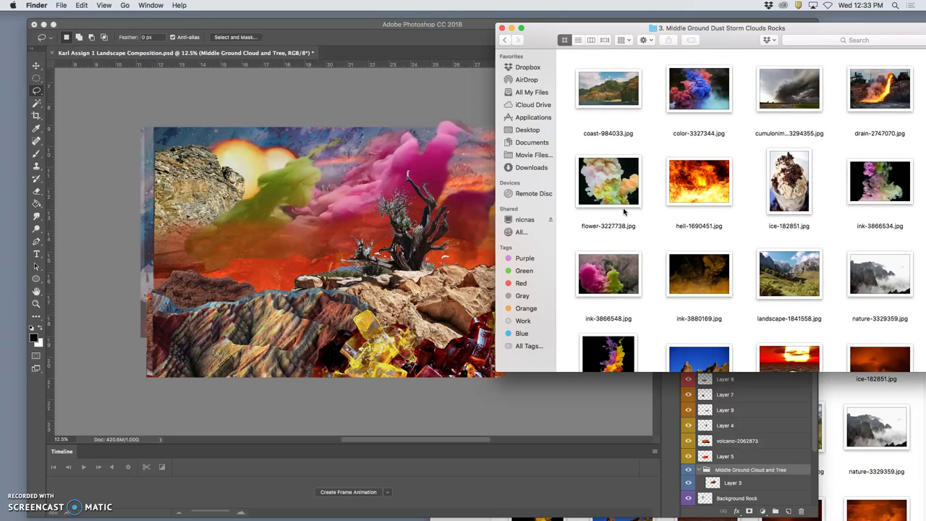
{"action": "left_click_drag", "start_coordinate": [619, 191], "coordinate": [196, 203]}
Lasso the white cloud from the flower photo onto Layer 10 and delete the flower-3227738 layer.
{"action": "key", "text": "Return"}
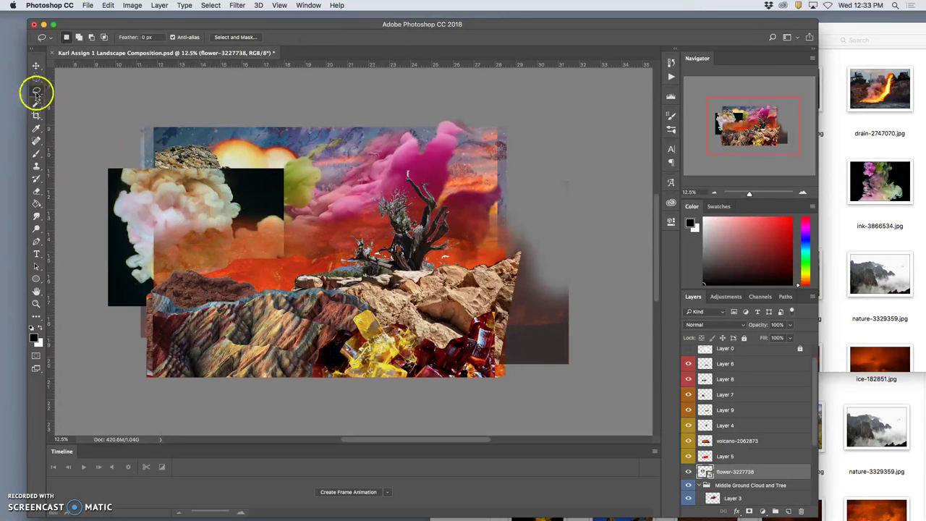
{"action": "left_click_drag", "start_coordinate": [291, 207], "coordinate": [264, 210]}
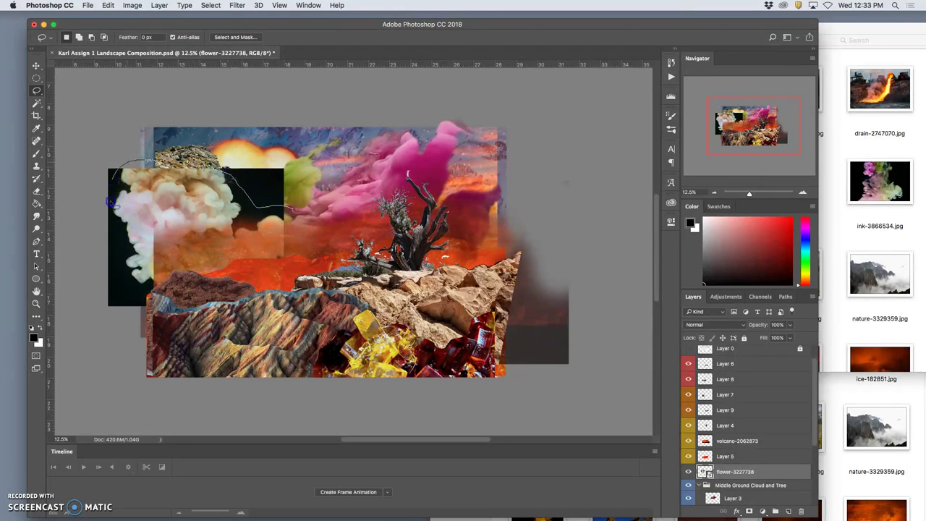
{"action": "mouse_move", "coordinate": [201, 311]}
{"action": "left_mouse_down"}
{"action": "mouse_move", "coordinate": [297, 260]}
{"action": "mouse_move", "coordinate": [308, 221]}
{"action": "left_mouse_up"}
{"action": "key", "text": "super+j"}
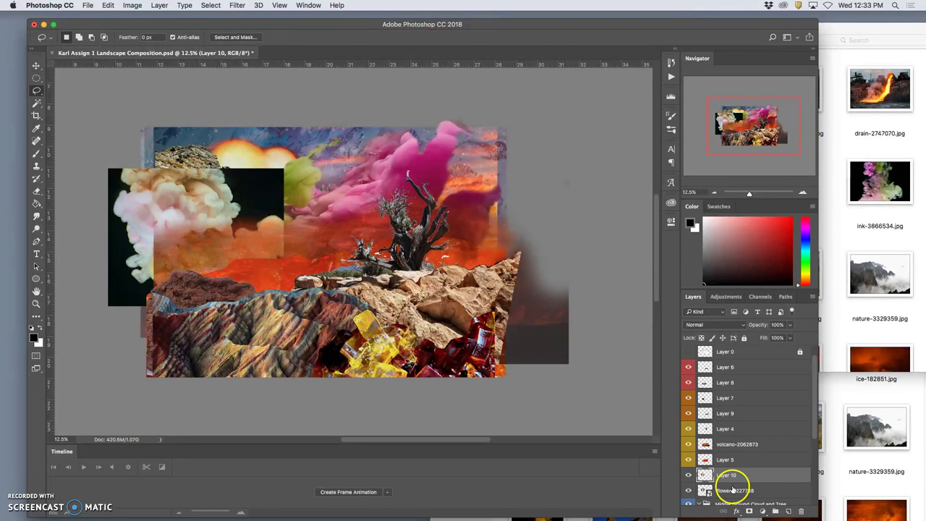
{"action": "left_click", "coordinate": [735, 487]}
{"action": "key", "text": "Delete"}
{"action": "left_click", "coordinate": [342, 199]}
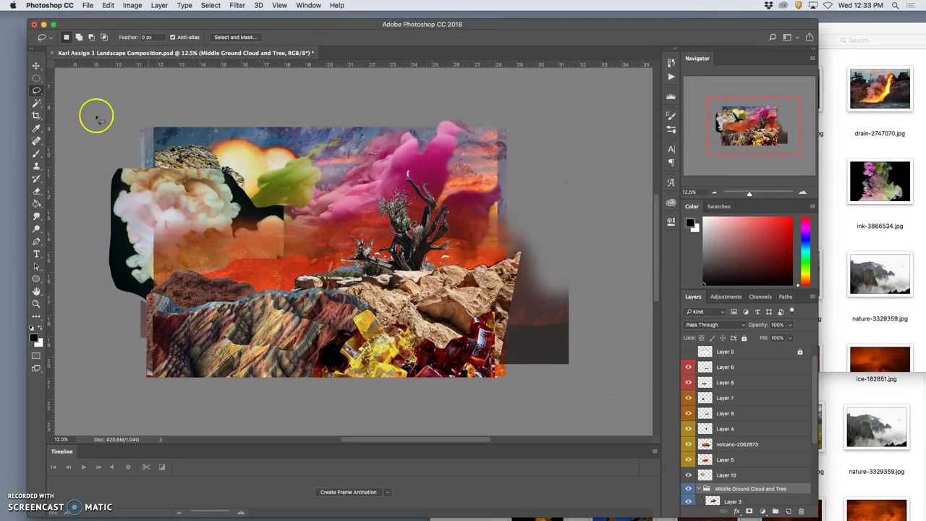
Magic Wand Layer 10's black background, Contiguous off, and refine with 16.3 px feather.
{"action": "left_click", "coordinate": [37, 103]}
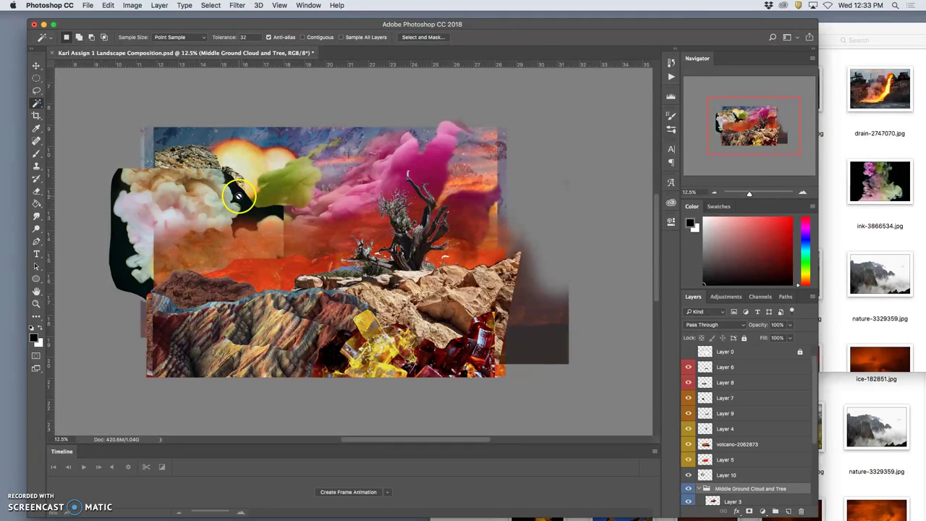
{"action": "left_click", "coordinate": [738, 476]}
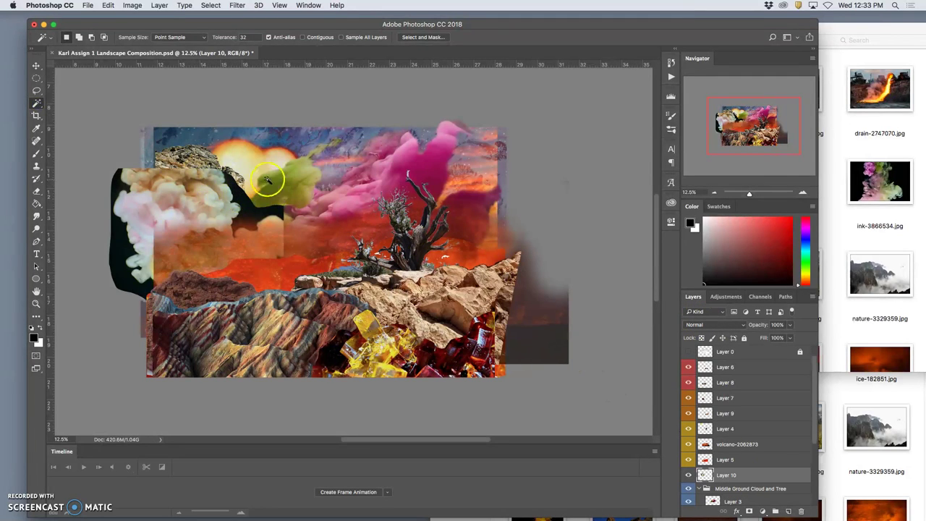
{"action": "left_click_drag", "start_coordinate": [267, 179], "coordinate": [245, 195]}
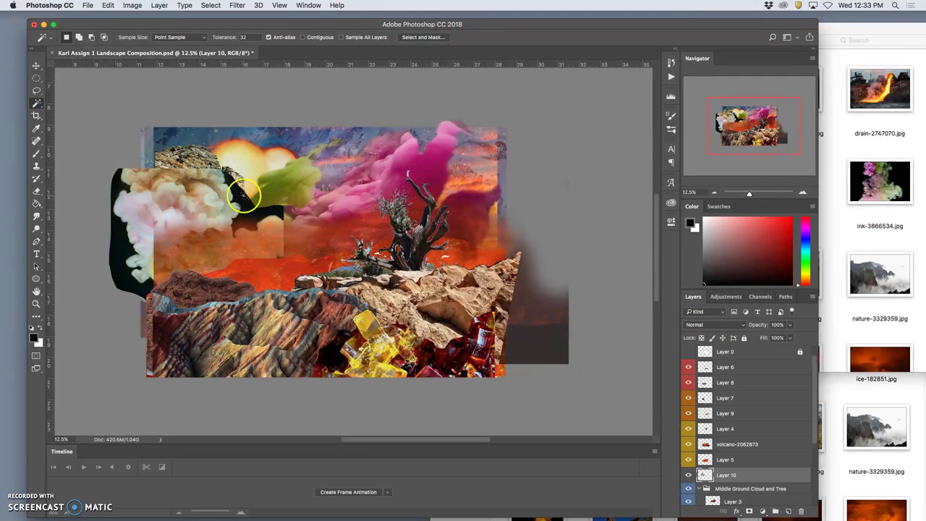
{"action": "left_click", "coordinate": [301, 37]}
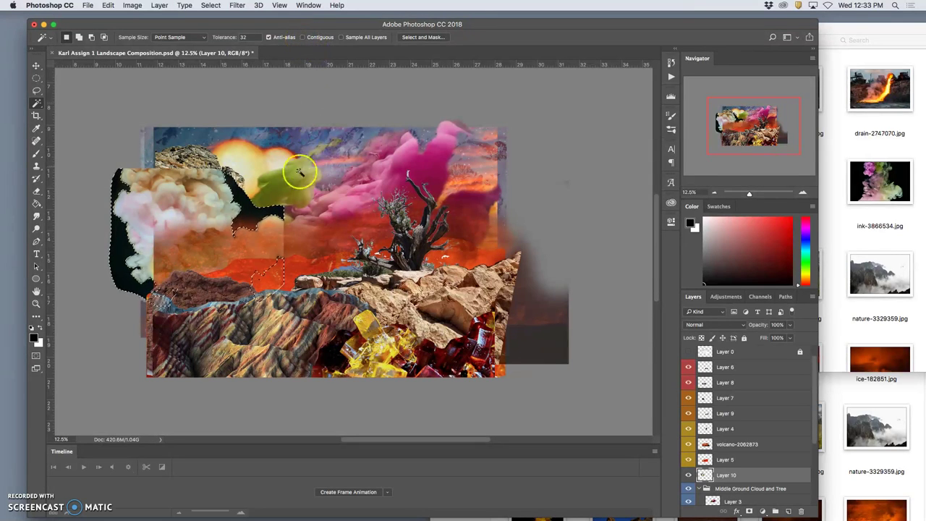
{"action": "left_click", "coordinate": [423, 37]}
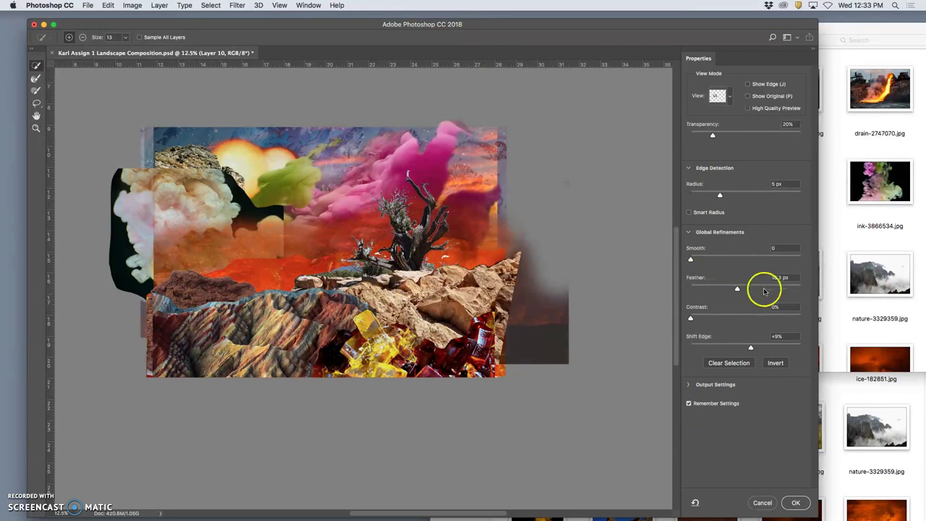
{"action": "left_click", "coordinate": [795, 500]}
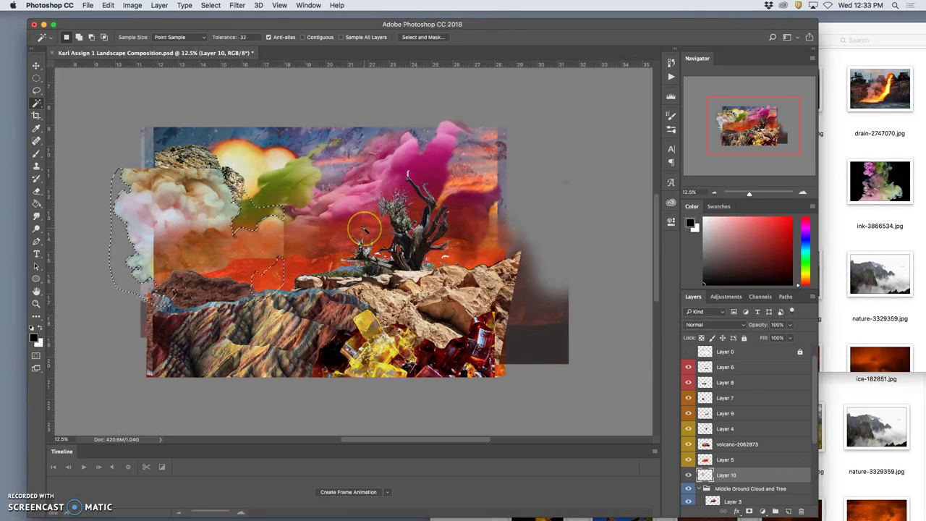
{"action": "scroll", "coordinate": [239, 221], "scroll_direction": "up", "scroll_amount": 4}
{"action": "scroll", "coordinate": [243, 217], "scroll_direction": "up", "scroll_amount": 6}
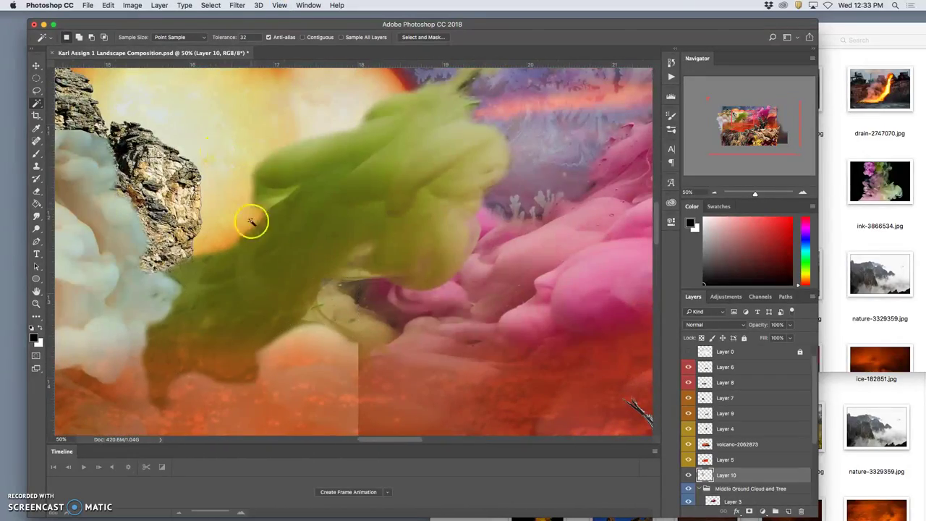
{"action": "scroll", "coordinate": [253, 218], "scroll_direction": "left", "scroll_amount": 5}
{"action": "scroll", "coordinate": [252, 217], "scroll_direction": "down", "scroll_amount": 3}
{"action": "scroll", "coordinate": [296, 215], "scroll_direction": "down", "scroll_amount": 3}
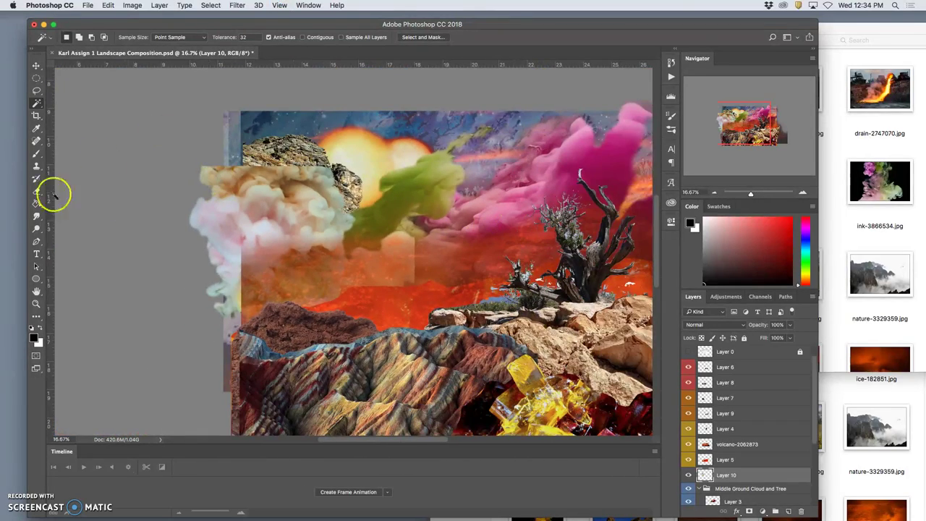
{"action": "left_click", "coordinate": [38, 191]}
{"action": "mouse_move", "coordinate": [301, 118]}
{"action": "left_mouse_down"}
{"action": "mouse_move", "coordinate": [332, 156]}
{"action": "mouse_move", "coordinate": [250, 146]}
{"action": "mouse_move", "coordinate": [218, 164]}
{"action": "mouse_move", "coordinate": [297, 142]}
{"action": "mouse_move", "coordinate": [354, 187]}
{"action": "mouse_move", "coordinate": [427, 225]}
{"action": "mouse_move", "coordinate": [432, 272]}
{"action": "mouse_move", "coordinate": [434, 257]}
{"action": "mouse_move", "coordinate": [422, 279]}
{"action": "mouse_move", "coordinate": [430, 258]}
{"action": "mouse_move", "coordinate": [417, 228]}
{"action": "mouse_move", "coordinate": [401, 215]}
{"action": "mouse_move", "coordinate": [375, 220]}
{"action": "mouse_move", "coordinate": [376, 230]}
{"action": "mouse_move", "coordinate": [349, 193]}
{"action": "left_mouse_up"}
{"action": "left_click_drag", "start_coordinate": [291, 159], "coordinate": [275, 156]}
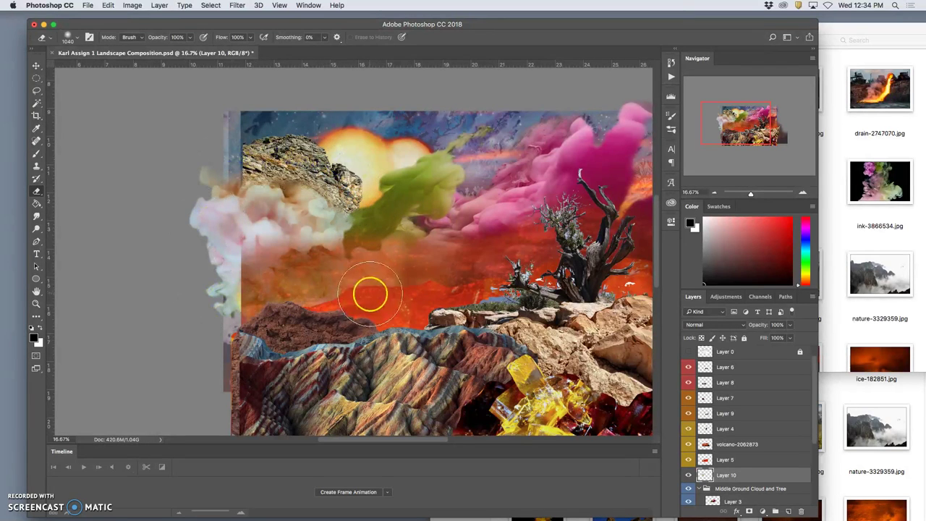
{"action": "scroll", "coordinate": [509, 340], "scroll_direction": "down", "scroll_amount": 4}
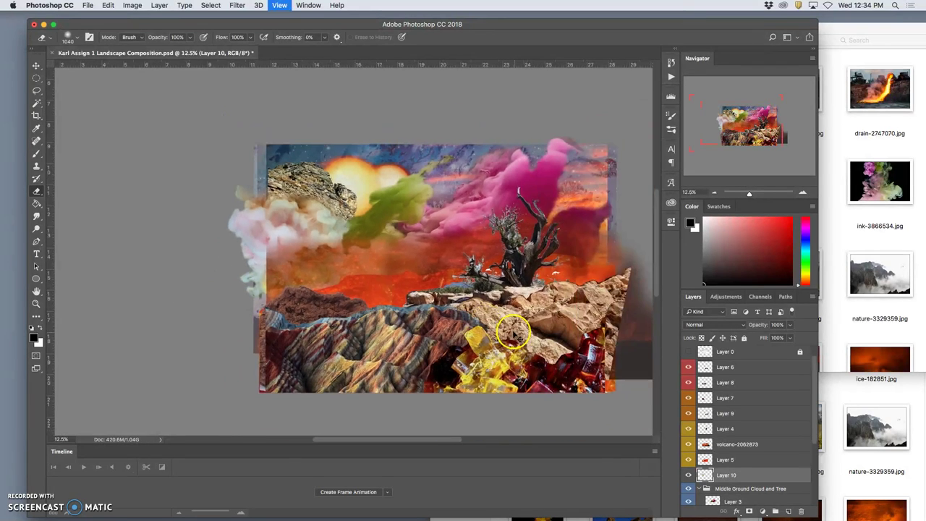
{"action": "scroll", "coordinate": [529, 328], "scroll_direction": "right", "scroll_amount": 2}
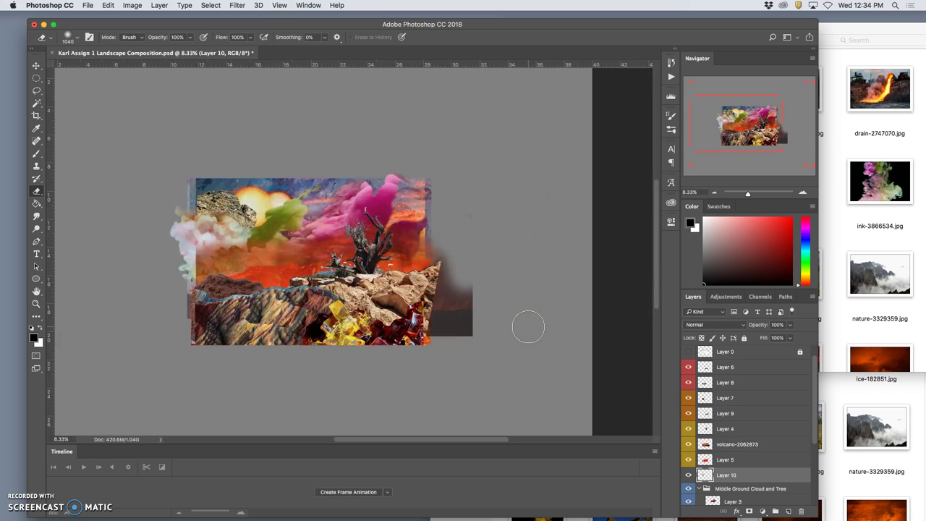
{"action": "scroll", "coordinate": [528, 328], "scroll_direction": "up", "scroll_amount": 1}
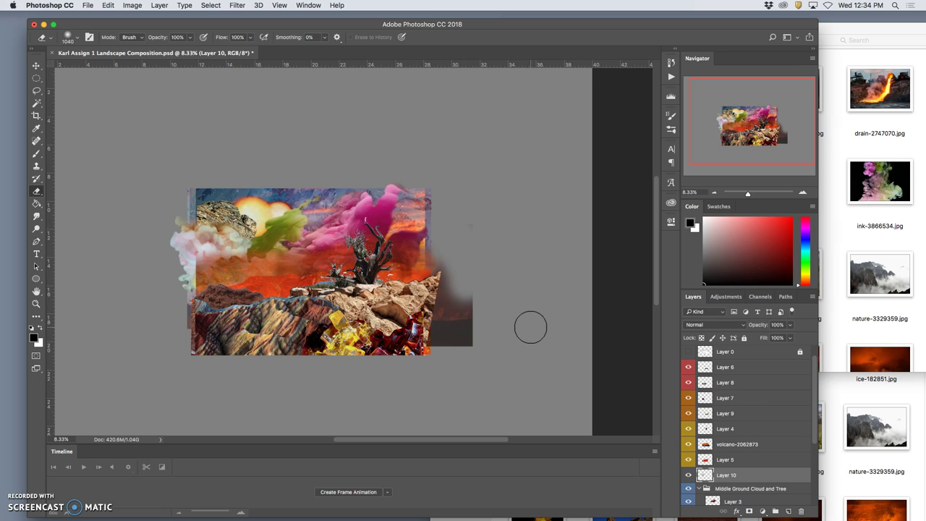
{"action": "key", "text": "super+plus"}
{"action": "key", "text": "super+plus"}
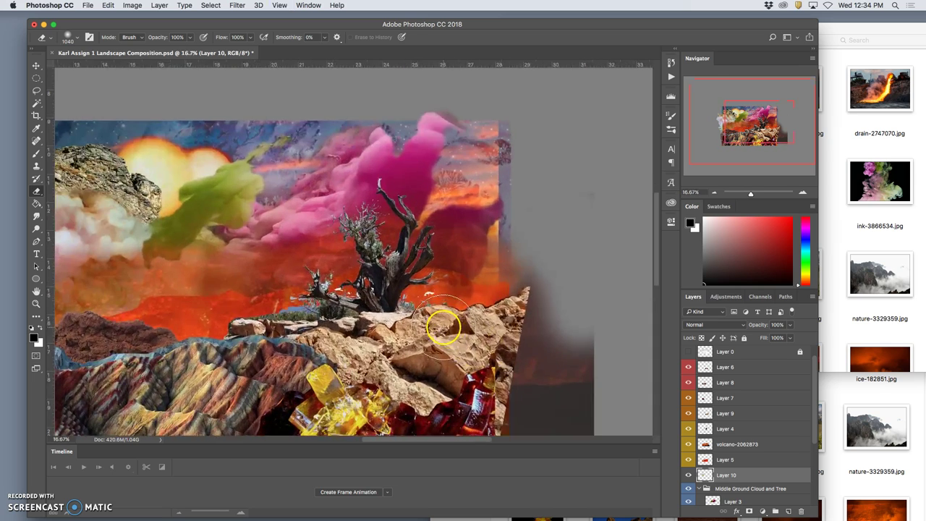
{"action": "key", "text": "super+plus"}
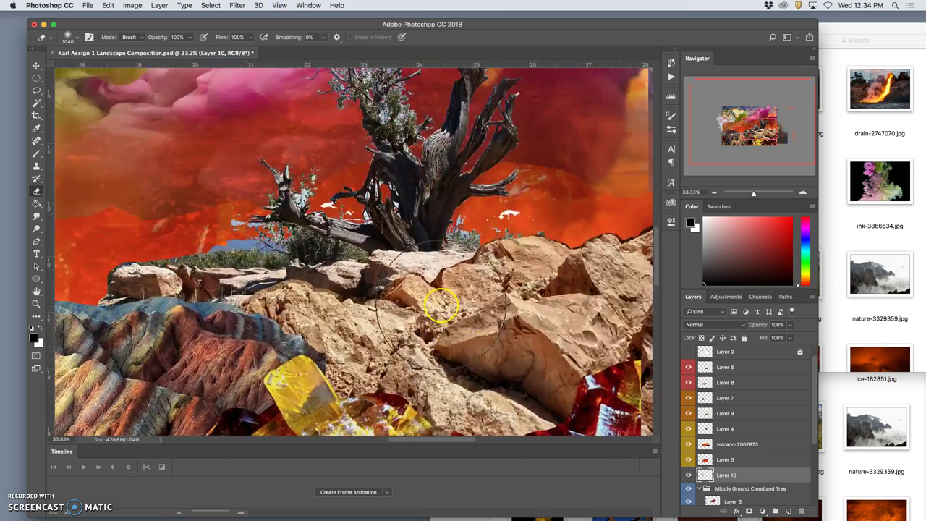
{"action": "scroll", "coordinate": [405, 211], "scroll_direction": "up", "scroll_amount": 3}
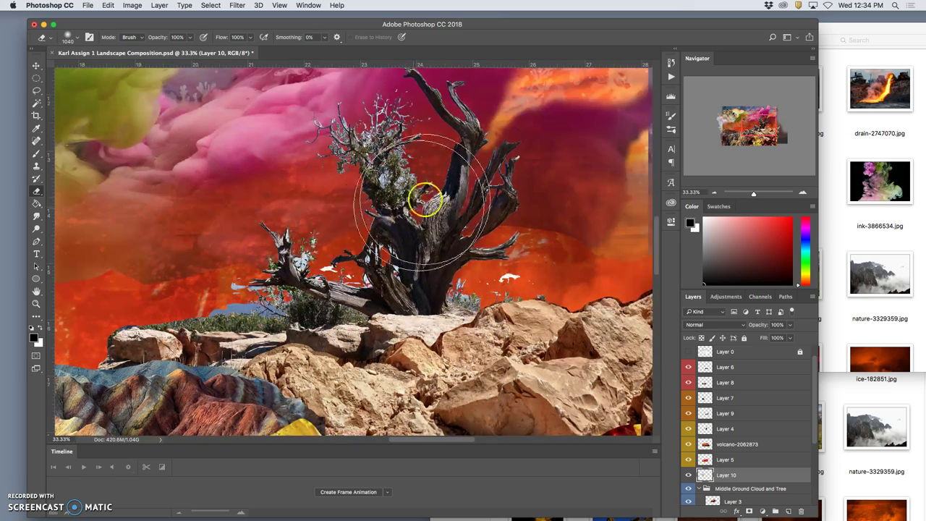
{"action": "scroll", "coordinate": [405, 235], "scroll_direction": "left", "scroll_amount": 10}
{"action": "scroll", "coordinate": [405, 235], "scroll_direction": "down", "scroll_amount": 8}
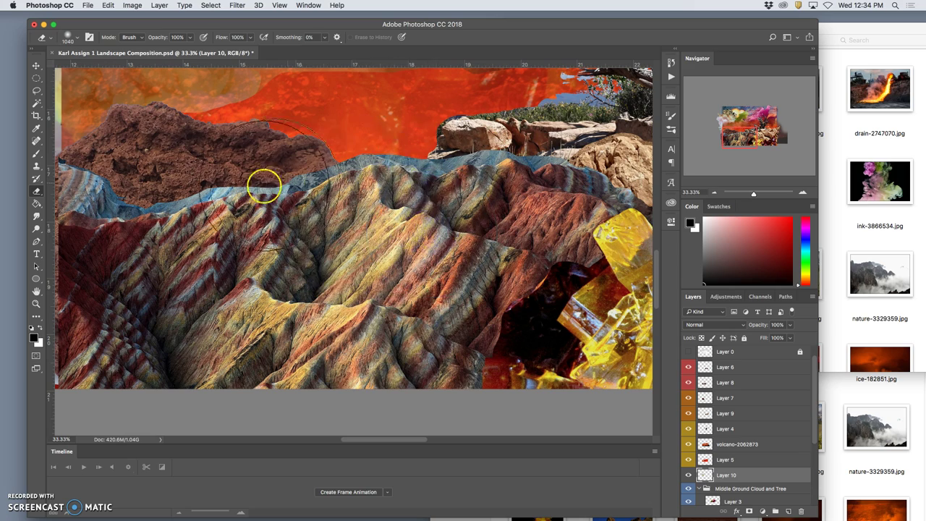
{"action": "key", "text": "super+minus"}
{"action": "key", "text": "super+minus"}
{"action": "scroll", "coordinate": [440, 227], "scroll_direction": "up", "scroll_amount": 5}
{"action": "scroll", "coordinate": [434, 227], "scroll_direction": "down", "scroll_amount": 5}
{"action": "scroll", "coordinate": [438, 230], "scroll_direction": "up", "scroll_amount": 3}
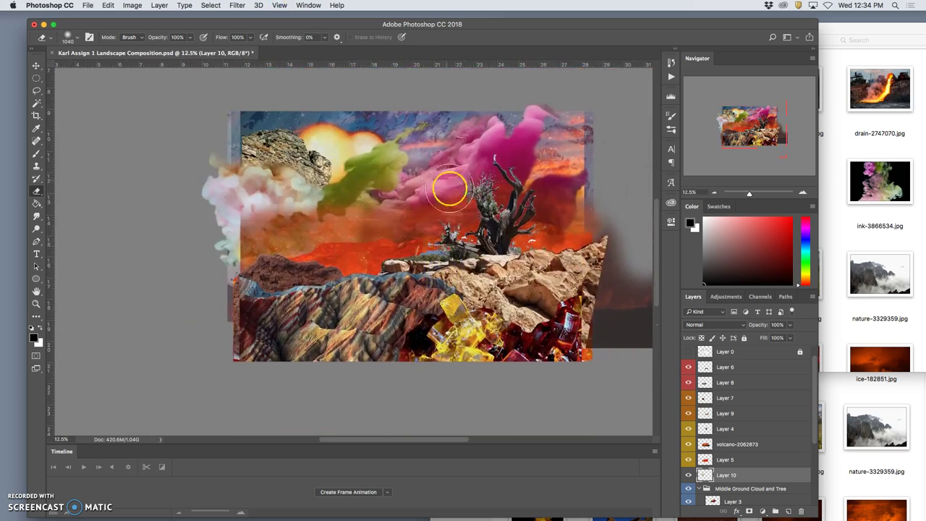
{"action": "scroll", "coordinate": [492, 296], "scroll_direction": "right", "scroll_amount": 3}
{"action": "key", "text": "super+minus"}
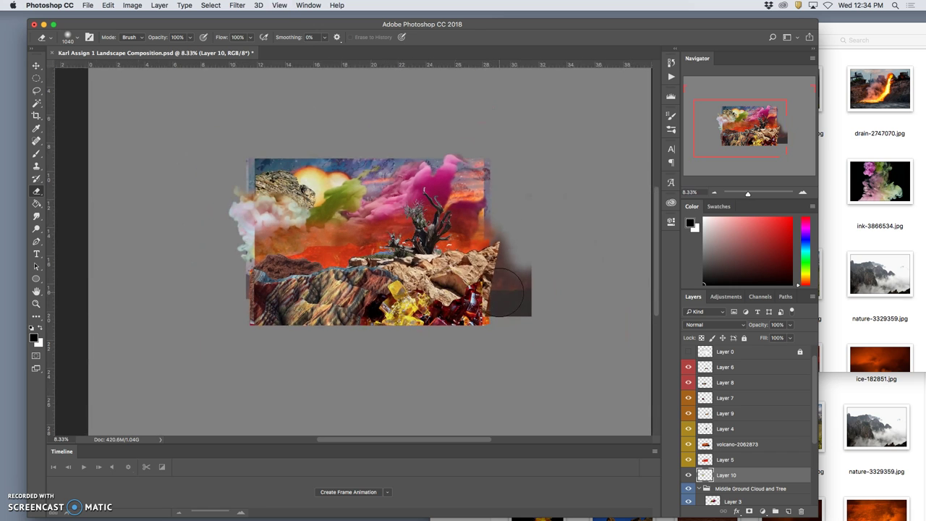
{"action": "scroll", "coordinate": [316, 248], "scroll_direction": "down", "scroll_amount": 1}
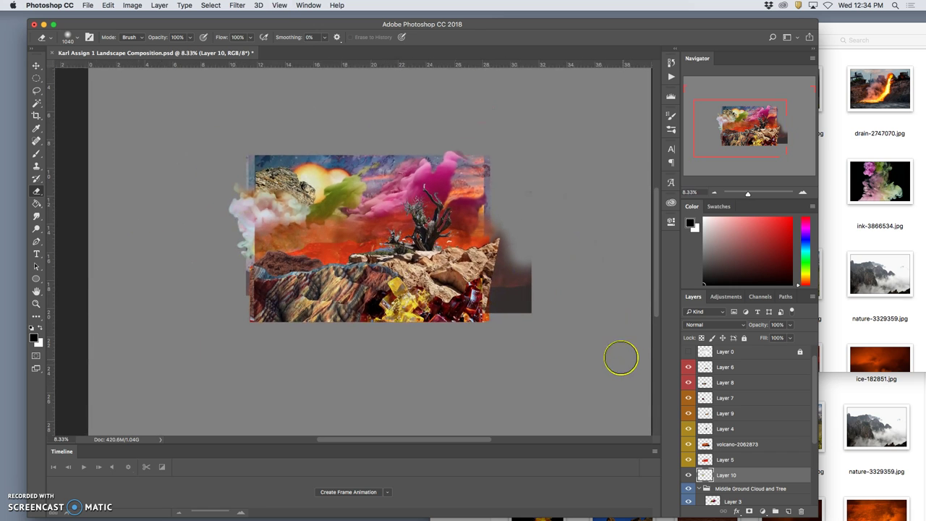
Give Layer 10 a blue colour label.
{"action": "scroll", "coordinate": [740, 440], "scroll_direction": "down", "scroll_amount": 3}
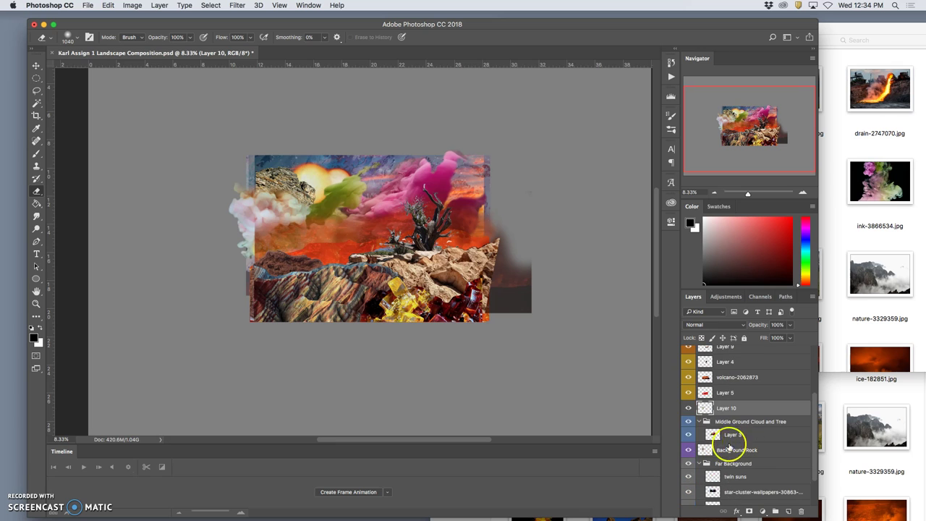
{"action": "left_click", "coordinate": [688, 410]}
{"action": "left_click", "coordinate": [688, 411]}
{"action": "right_click", "coordinate": [693, 409]}
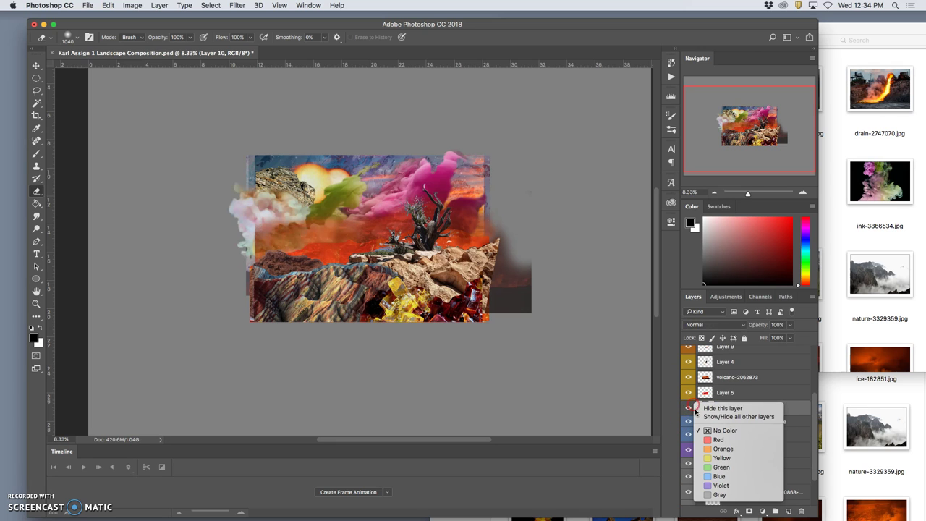
{"action": "left_click", "coordinate": [706, 450]}
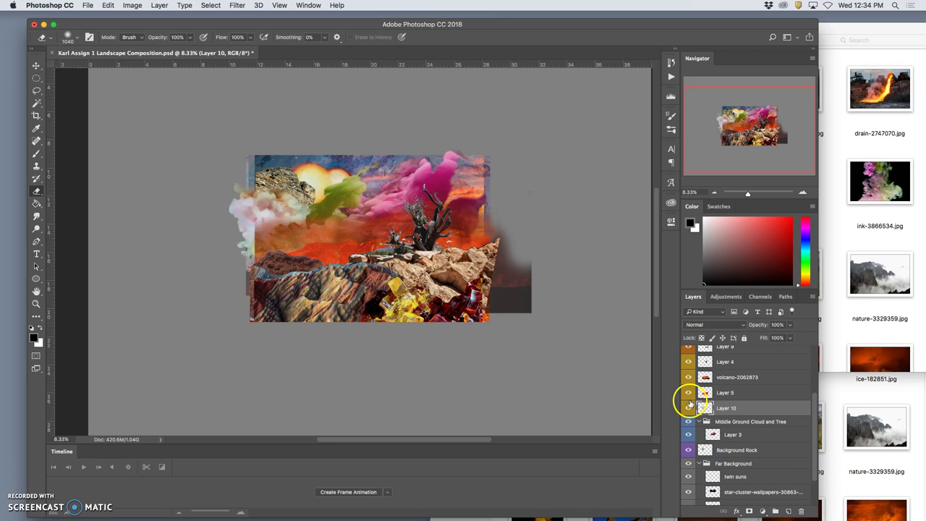
{"action": "right_click", "coordinate": [692, 406]}
{"action": "left_click", "coordinate": [709, 475]}
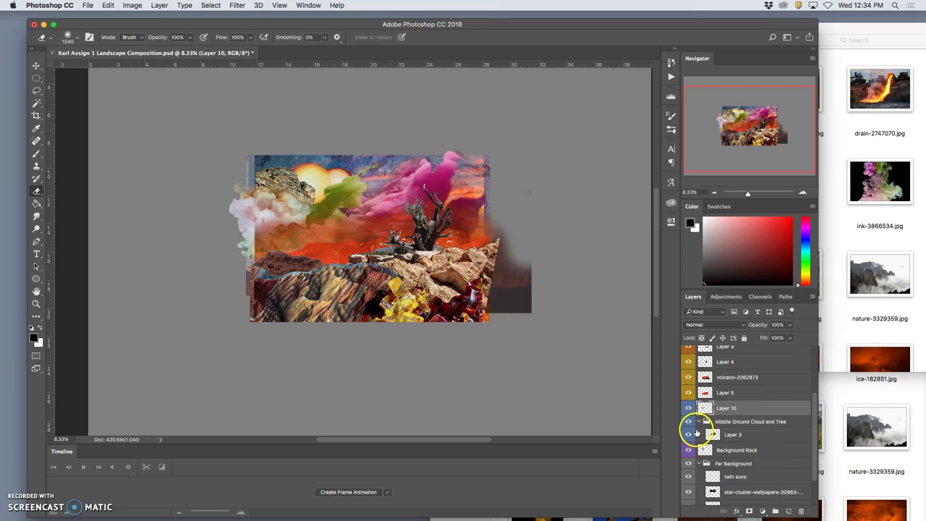
Collapse the groups and move Layer 10 into the Middle Ground Cloud and Tree group.
{"action": "left_click", "coordinate": [688, 450]}
{"action": "left_click", "coordinate": [688, 450]}
{"action": "left_click", "coordinate": [698, 464]}
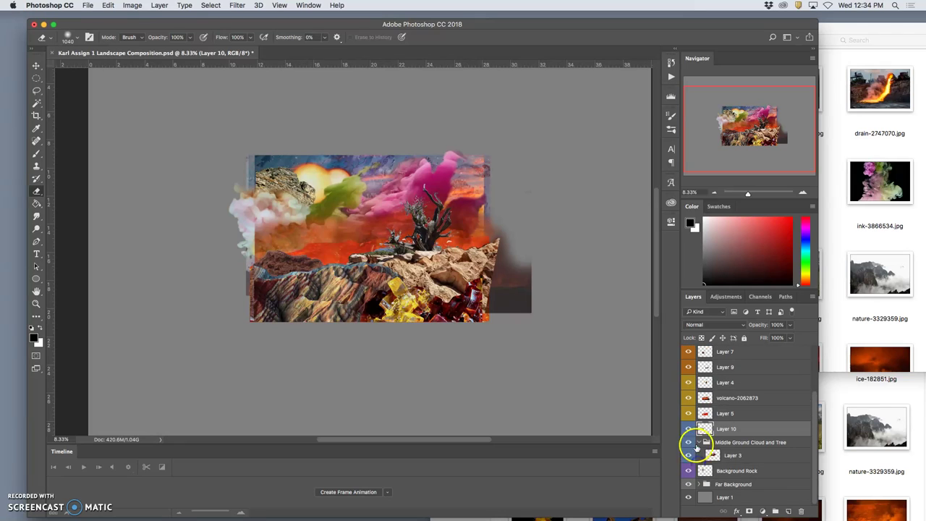
{"action": "left_click", "coordinate": [699, 442]}
{"action": "left_click_drag", "start_coordinate": [710, 444], "coordinate": [719, 456]}
Group Layer 4, volcano-2062873 and Layer 5 into a new group.
{"action": "left_click", "coordinate": [724, 444]}
{"action": "left_click", "coordinate": [724, 418], "text": "shift"}
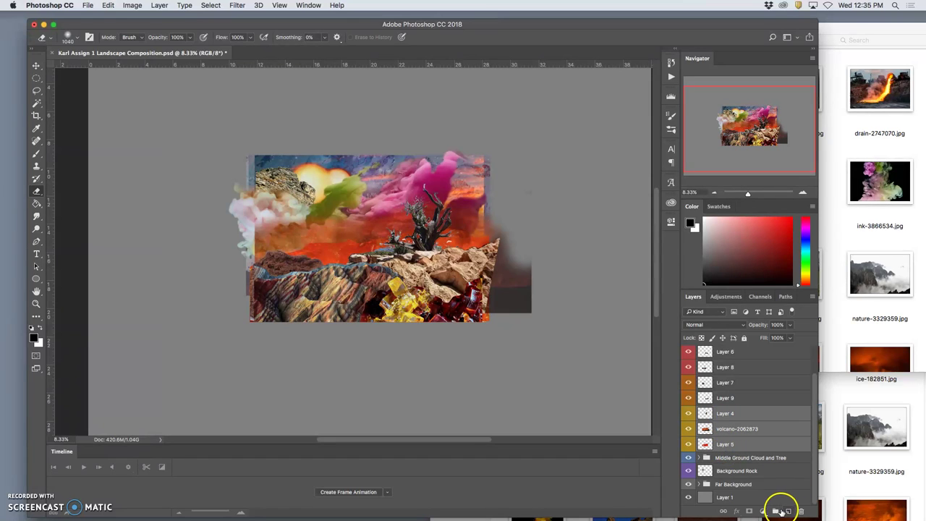
{"action": "left_click", "coordinate": [775, 510]}
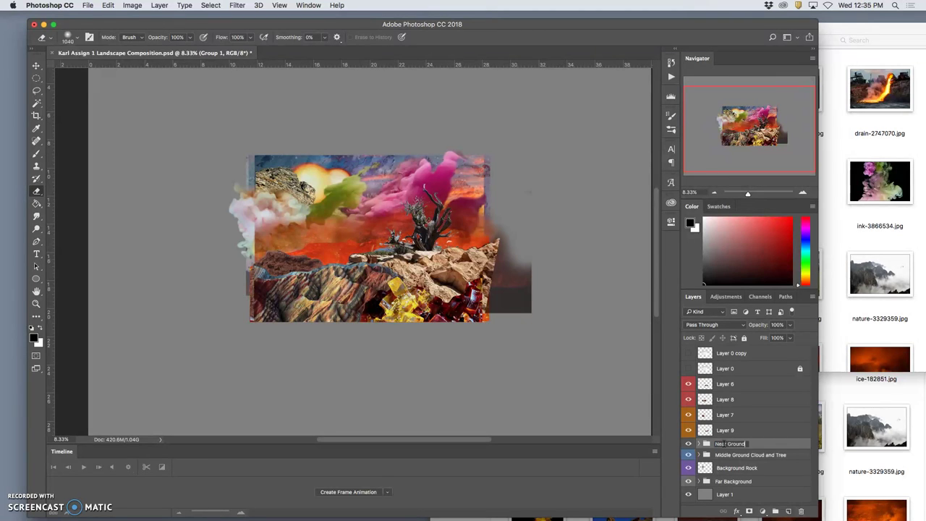
Give the Near Ground group a yellow colour label.
{"action": "left_click_drag", "start_coordinate": [724, 443], "coordinate": [693, 442]}
{"action": "right_click", "coordinate": [691, 442]}
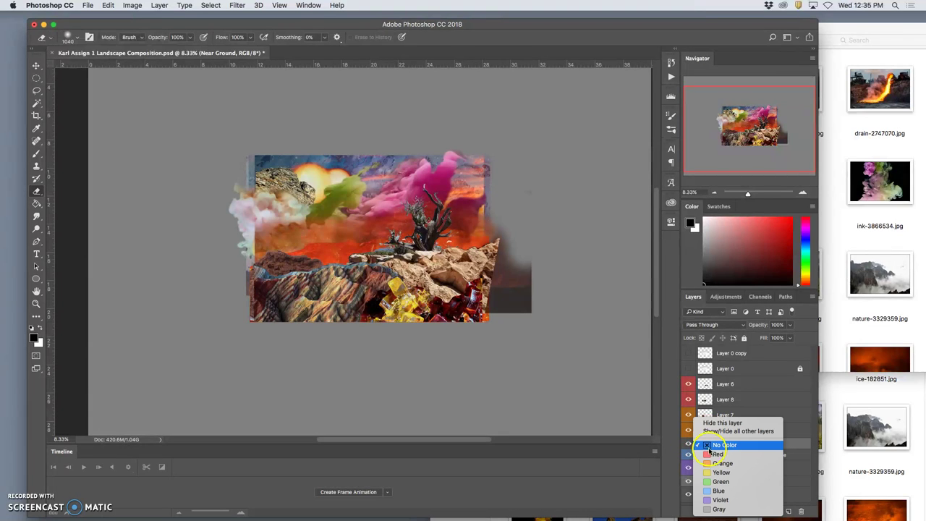
{"action": "left_click", "coordinate": [716, 472]}
Group Layers 7 and 9 as Close Near Ground with an orange label.
{"action": "left_click_drag", "start_coordinate": [713, 427], "coordinate": [774, 511]}
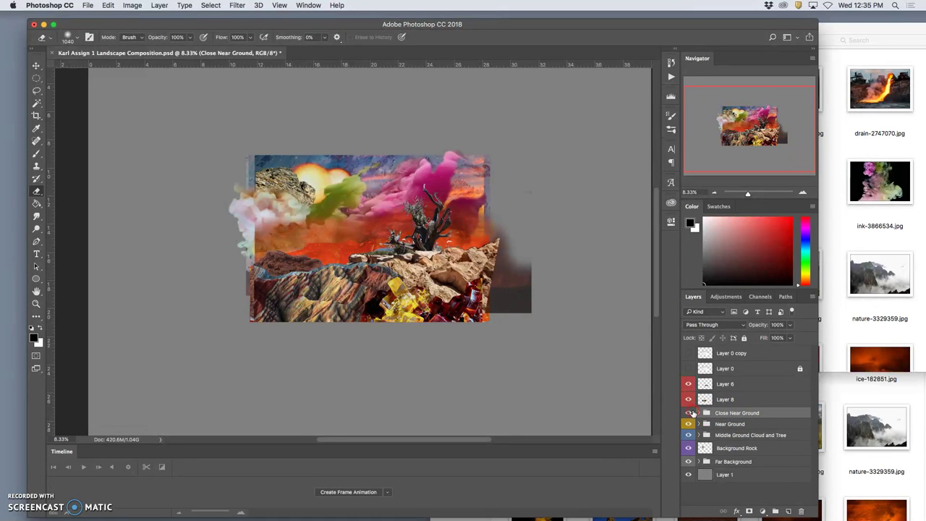
{"action": "right_click", "coordinate": [693, 413]}
{"action": "left_click", "coordinate": [716, 455]}
Group Layers 6 and 8 as Close Foreground and label it red.
{"action": "left_click", "coordinate": [729, 399]}
{"action": "left_click", "coordinate": [728, 385], "text": "shift"}
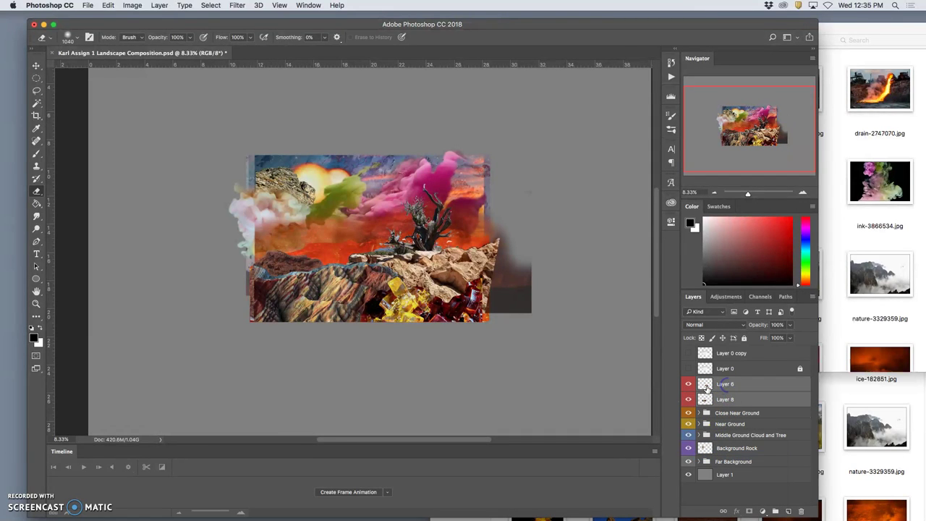
{"action": "right_click", "coordinate": [692, 385]}
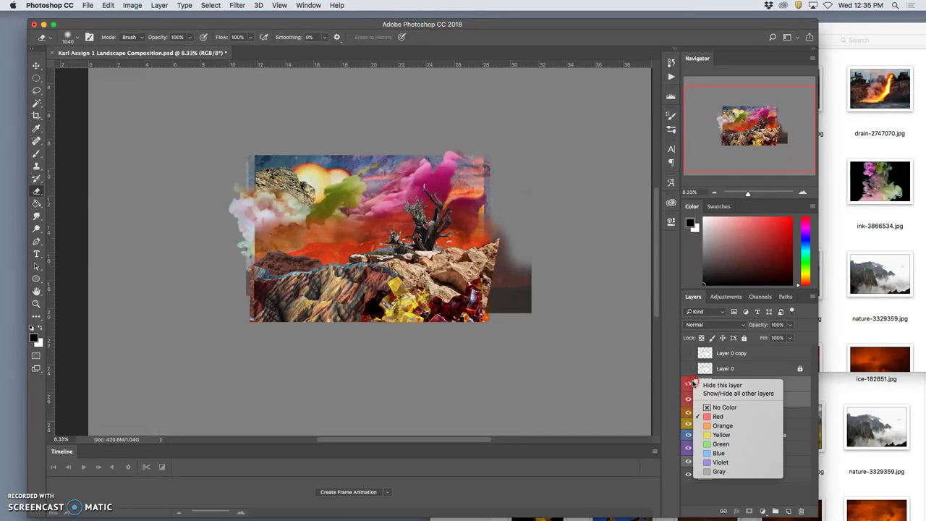
{"action": "left_click", "coordinate": [716, 415]}
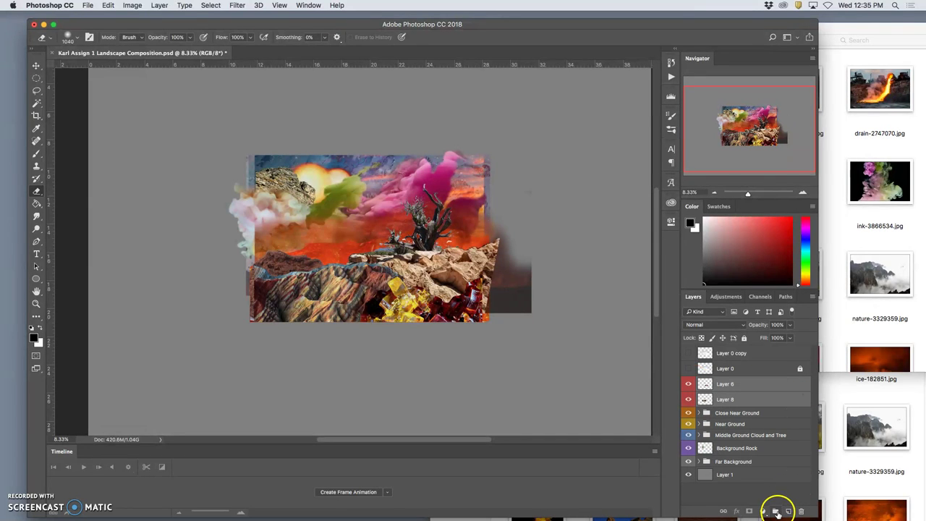
{"action": "left_click", "coordinate": [776, 510]}
{"action": "left_click", "coordinate": [719, 383]}
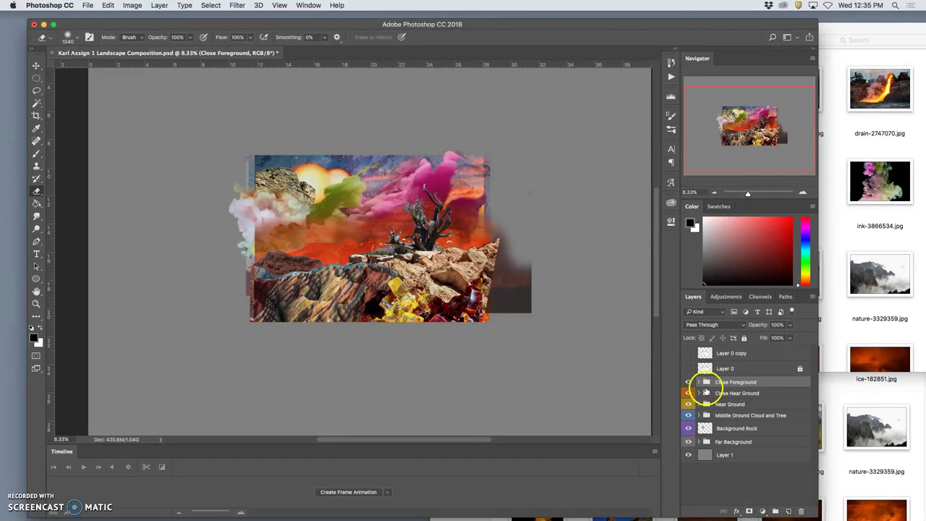
{"action": "right_click", "coordinate": [688, 382]}
{"action": "left_click", "coordinate": [704, 417]}
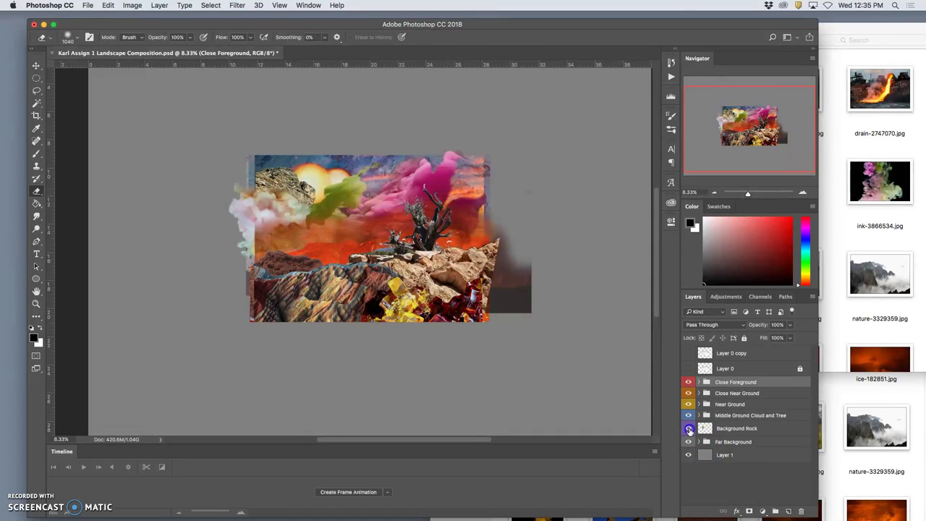
Compare with Background Rock shown and hidden, leaving it hidden to reveal the sun.
{"action": "left_click", "coordinate": [689, 430]}
{"action": "left_click", "coordinate": [689, 430]}
{"action": "left_click", "coordinate": [689, 430]}
{"action": "left_click", "coordinate": [689, 430]}
{"action": "left_click", "coordinate": [688, 430]}
{"action": "left_click", "coordinate": [689, 430]}
Expand Middle Ground Cloud and Tree and lower Layer 10's opacity slightly so its clouds fade.
{"action": "left_click", "coordinate": [699, 403]}
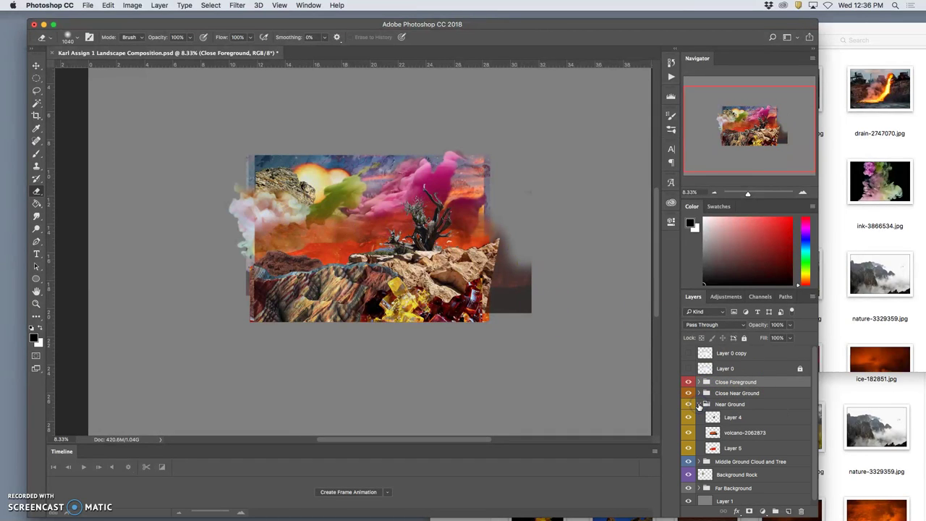
{"action": "left_click", "coordinate": [699, 403]}
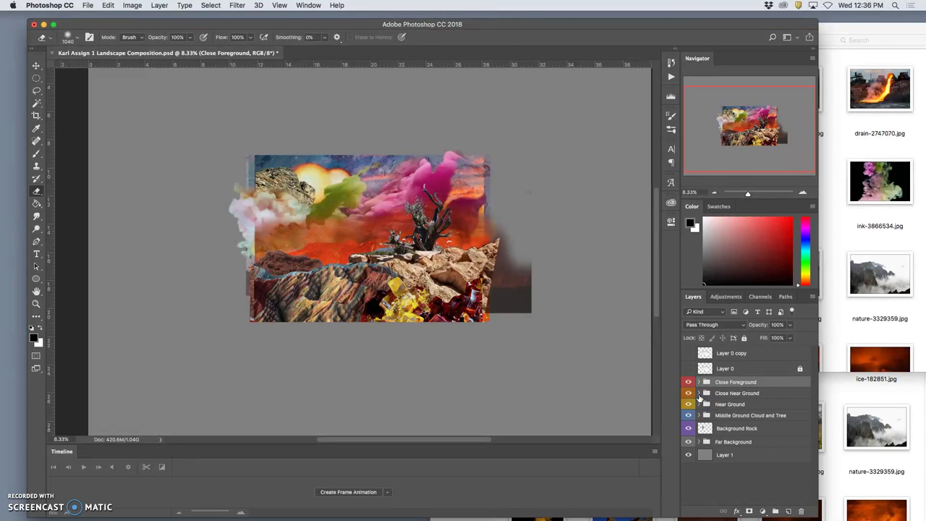
{"action": "left_click", "coordinate": [699, 394]}
{"action": "left_click", "coordinate": [699, 394]}
{"action": "left_click", "coordinate": [700, 415]}
{"action": "left_click", "coordinate": [734, 429]}
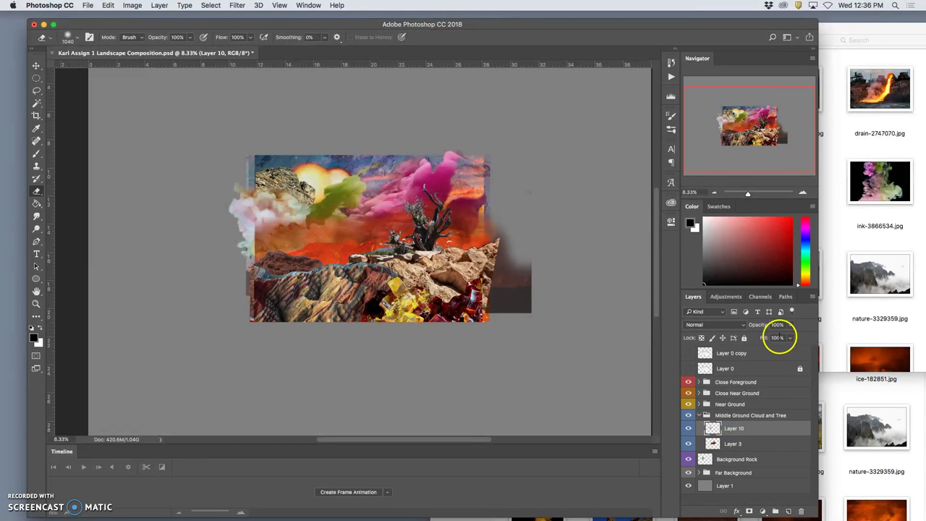
{"action": "left_click", "coordinate": [789, 327]}
{"action": "left_click_drag", "start_coordinate": [784, 336], "coordinate": [779, 338]}
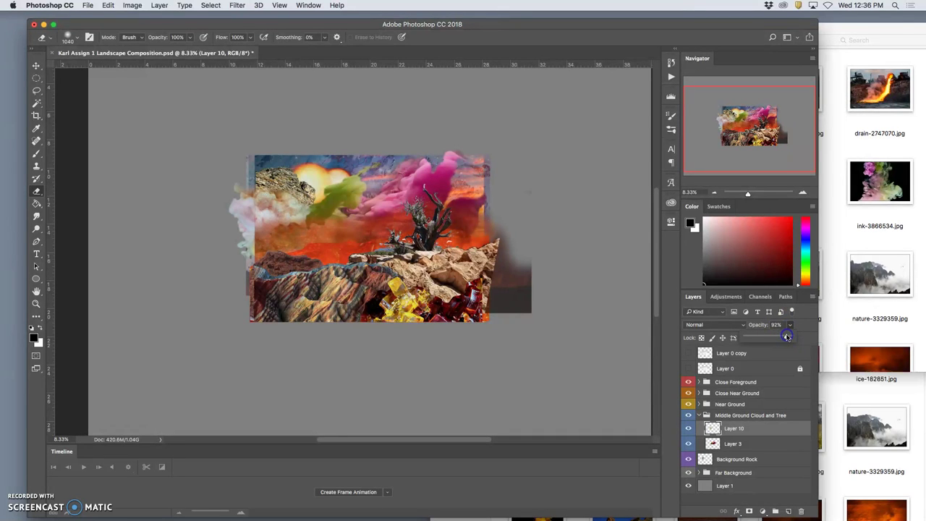
Set Layer 3's opacity to about 83%.
{"action": "left_click", "coordinate": [752, 443]}
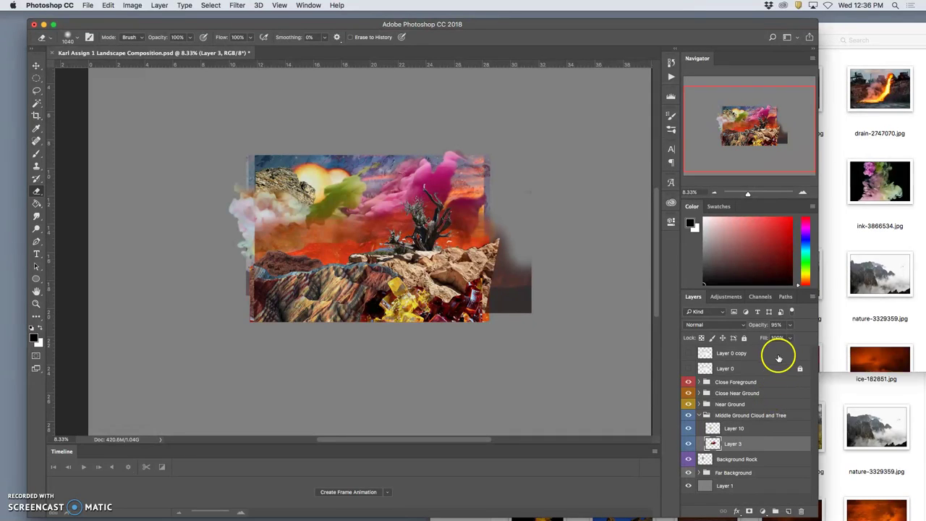
{"action": "left_click", "coordinate": [790, 326]}
{"action": "left_click_drag", "start_coordinate": [784, 338], "coordinate": [785, 339]}
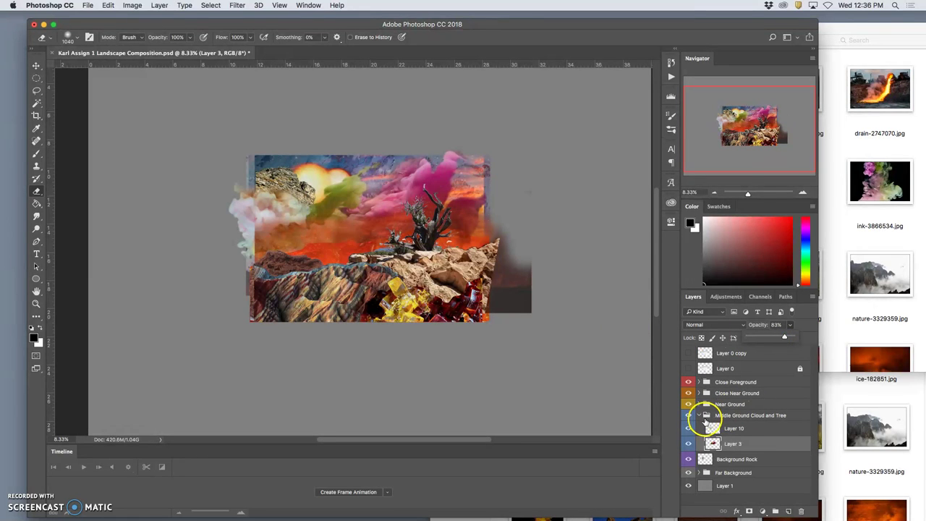
Save the document and show Layer 0 over the composition.
{"action": "left_click", "coordinate": [697, 414]}
{"action": "left_click", "coordinate": [699, 415]}
{"action": "key", "text": "super+s"}
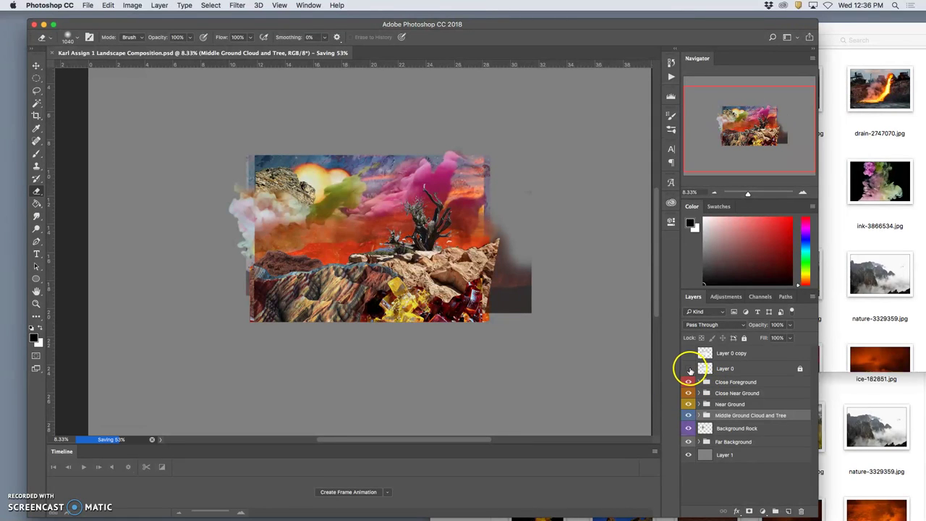
{"action": "left_click", "coordinate": [688, 368]}
{"action": "left_click", "coordinate": [688, 368]}
{"action": "left_click", "coordinate": [688, 369]}
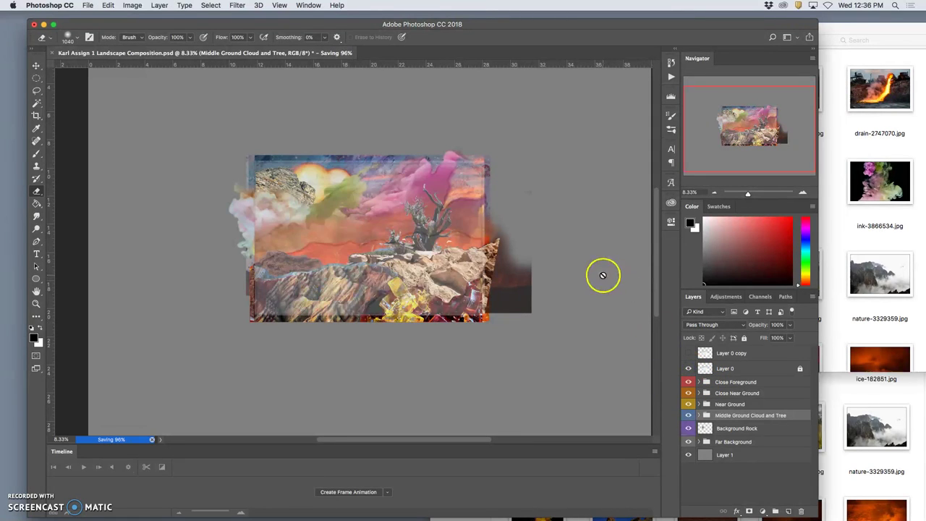
Crop the canvas to about 20.1 × 15.1 in around the landscape.
{"action": "key", "text": "super+minus"}
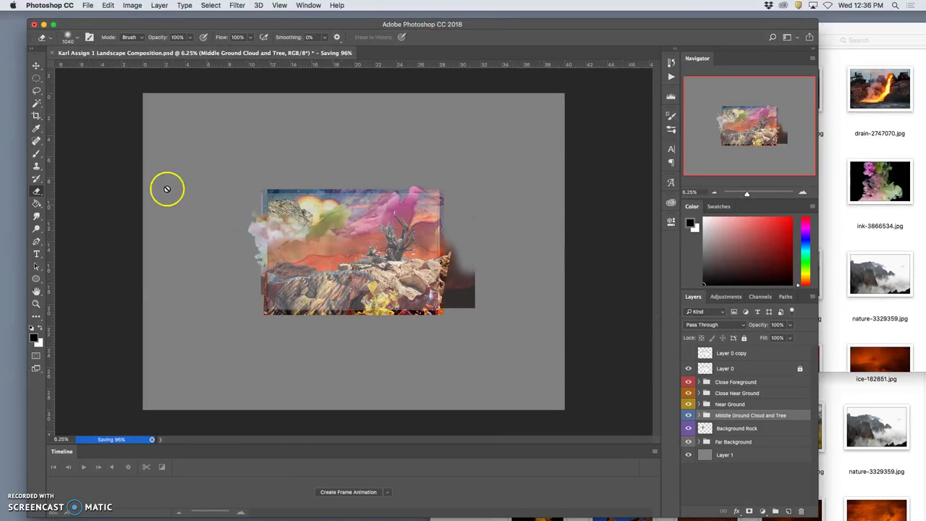
{"action": "left_click", "coordinate": [36, 117]}
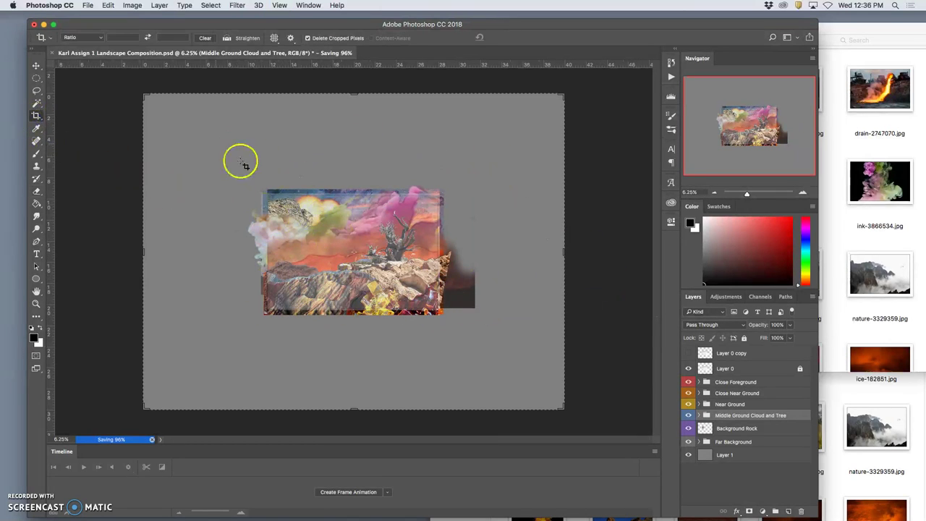
{"action": "left_click_drag", "start_coordinate": [145, 97], "coordinate": [251, 175]}
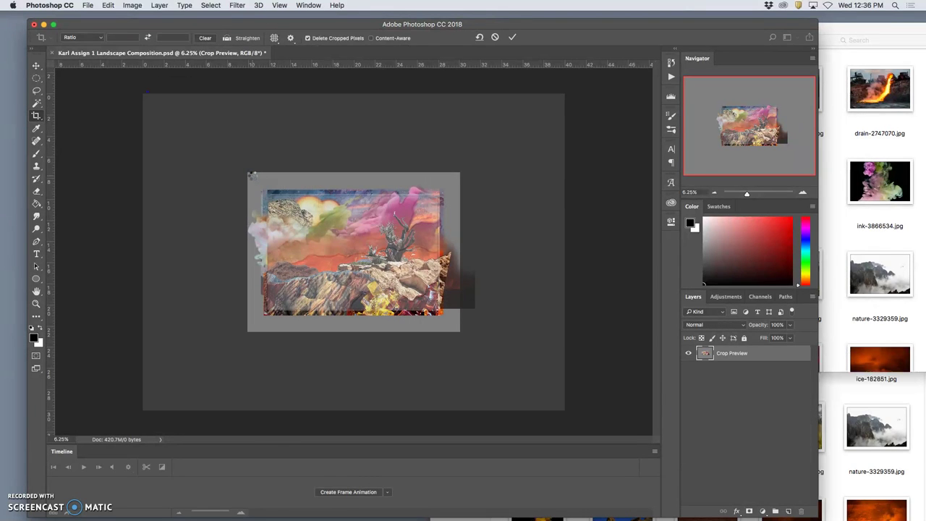
{"action": "key", "text": "Return"}
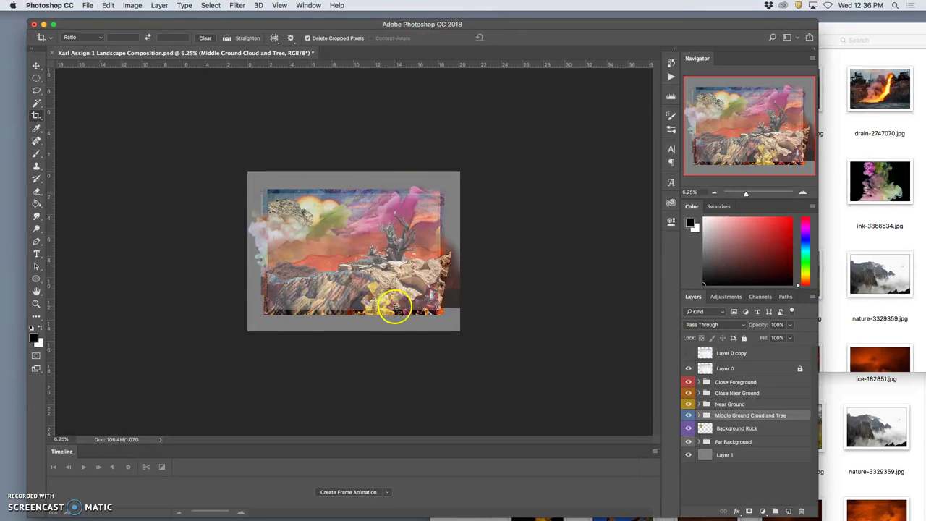
Show the four guides along the image edges.
{"action": "key", "text": "super+semicolon"}
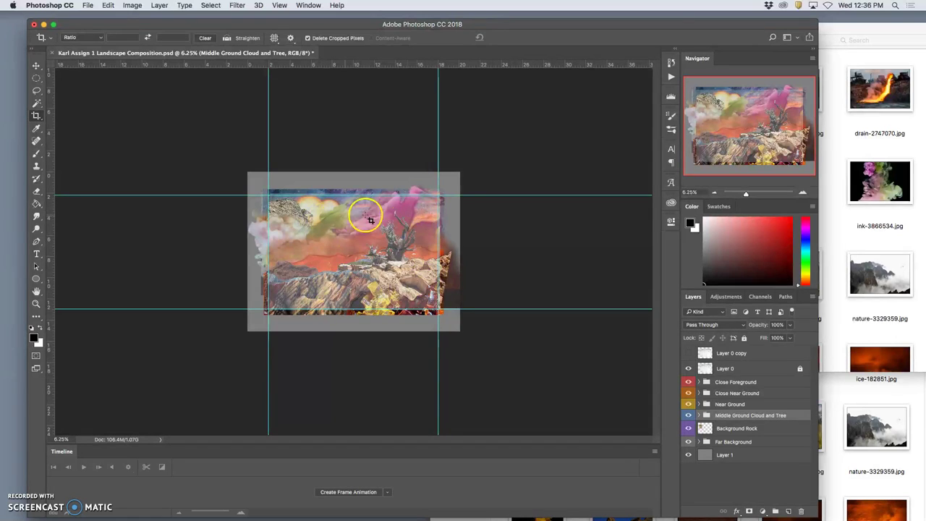
{"action": "key", "text": "super+semicolon"}
{"action": "key", "text": "super+semicolon"}
{"action": "key", "text": "super+semicolon"}
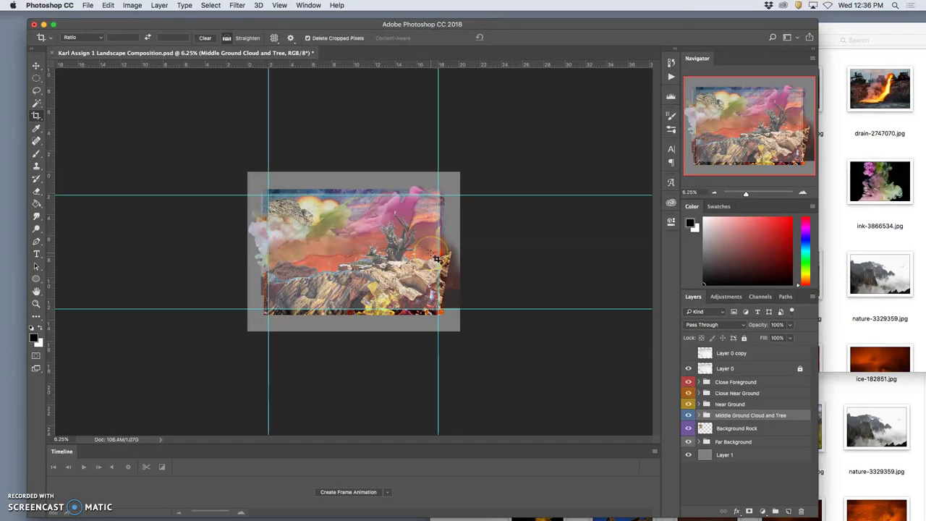
{"action": "key", "text": "super+semicolon"}
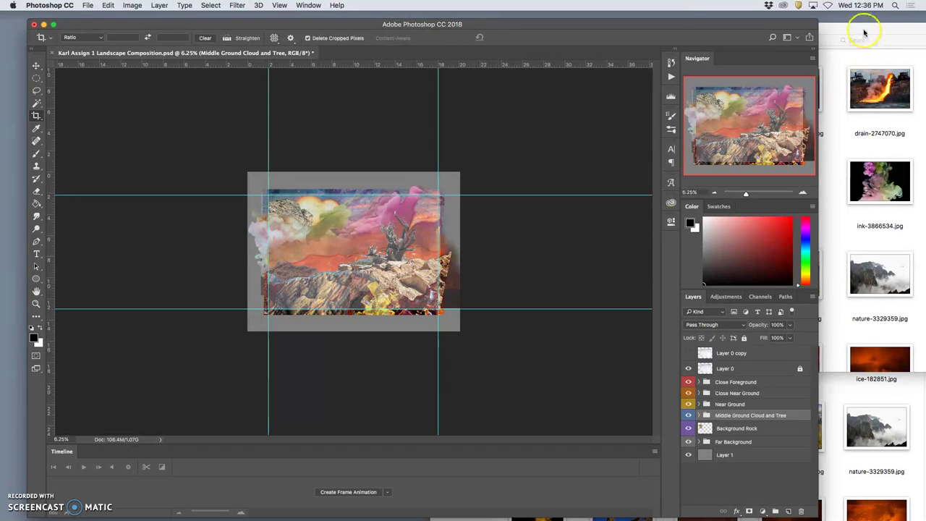
Select drain-2747070.jpg in the Finder folder, then return to the Photoshop document.
{"action": "left_click", "coordinate": [864, 32]}
{"action": "mouse_move", "coordinate": [864, 34]}
{"action": "left_mouse_down"}
{"action": "mouse_move", "coordinate": [872, 149]}
{"action": "mouse_move", "coordinate": [861, 196]}
{"action": "mouse_move", "coordinate": [795, 23]}
{"action": "mouse_move", "coordinate": [861, 40]}
{"action": "left_mouse_up"}
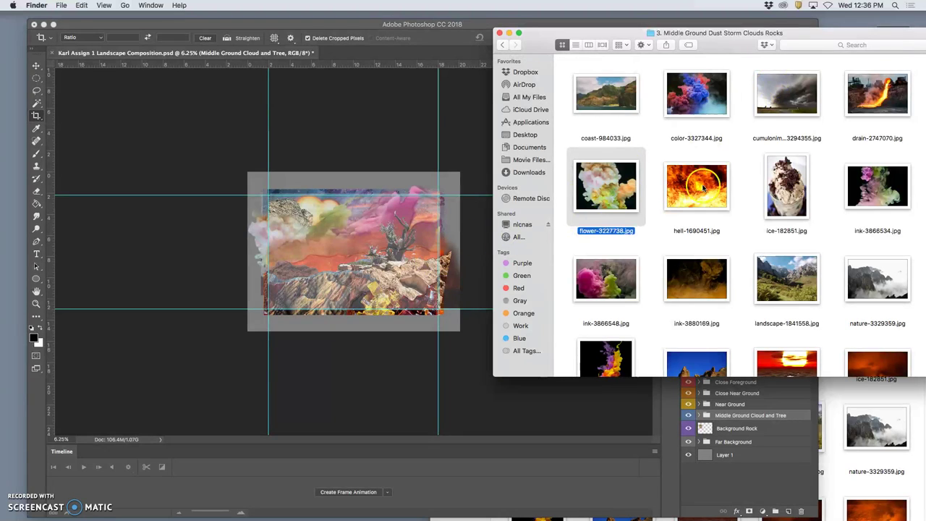
{"action": "left_click", "coordinate": [871, 107]}
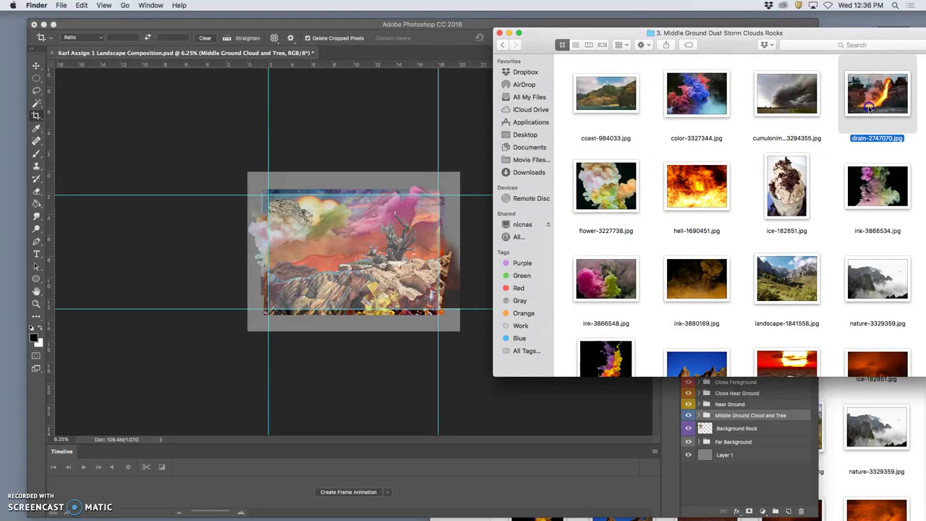
{"action": "left_click", "coordinate": [458, 190]}
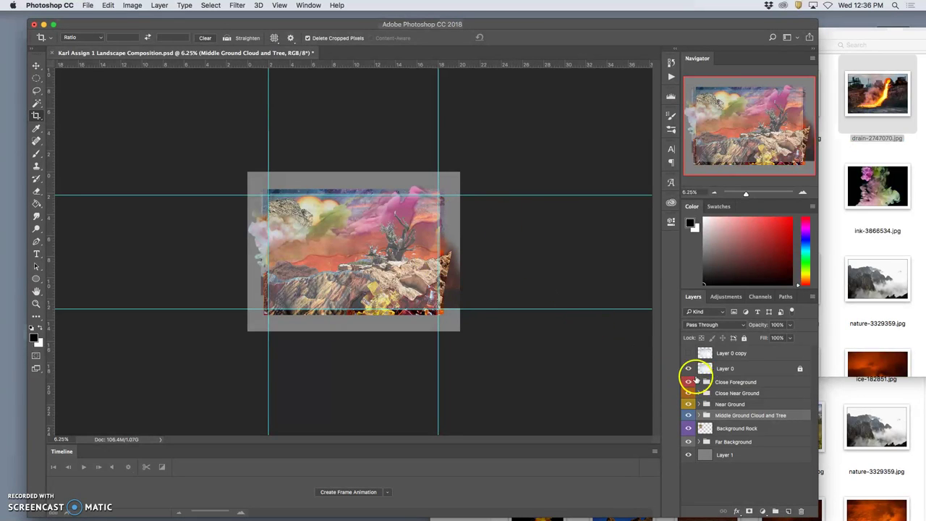
Hide Layer 0's pale overlay and add a new empty layer above Close Foreground.
{"action": "left_click", "coordinate": [688, 369]}
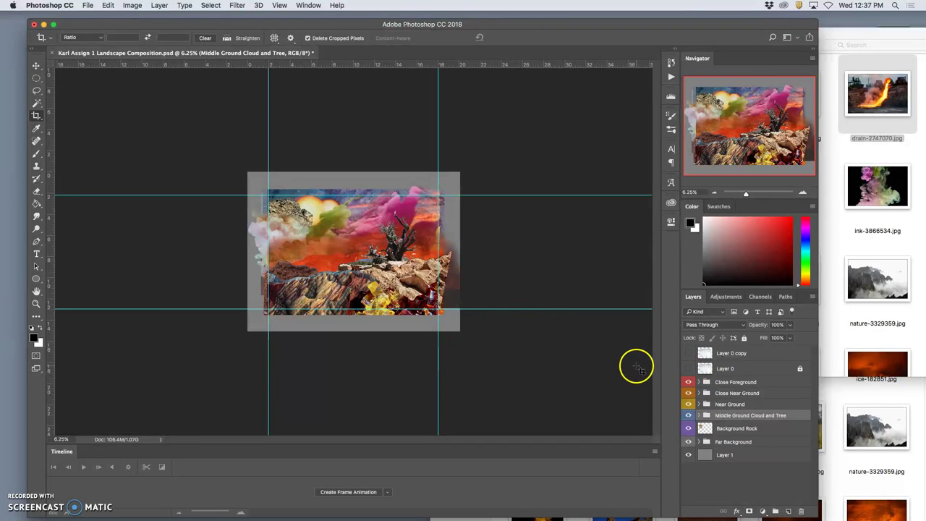
{"action": "key", "text": "super+equal"}
{"action": "key", "text": "super+minus"}
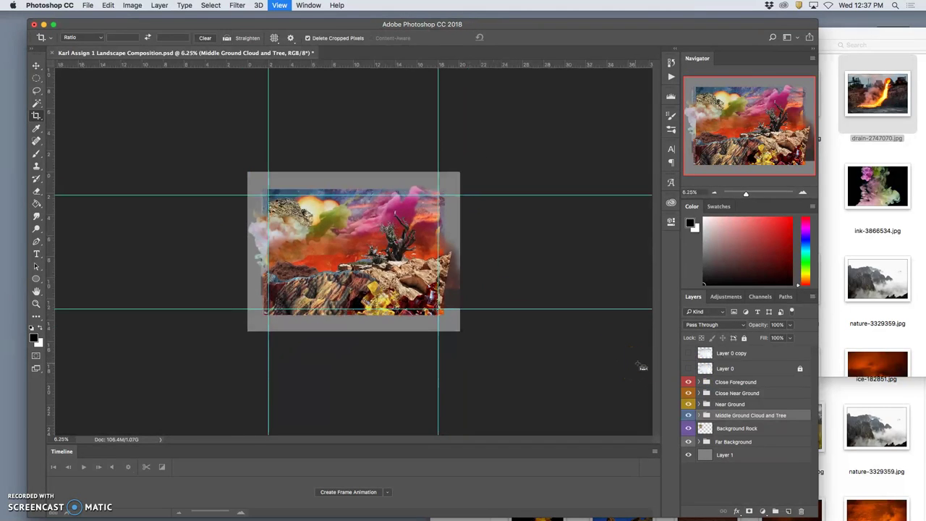
{"action": "left_click", "coordinate": [741, 384]}
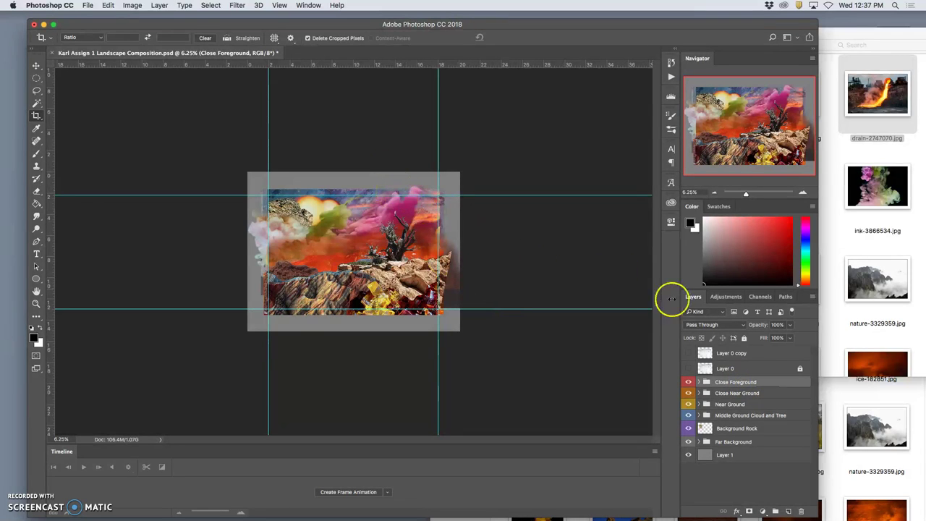
{"action": "left_click", "coordinate": [789, 510]}
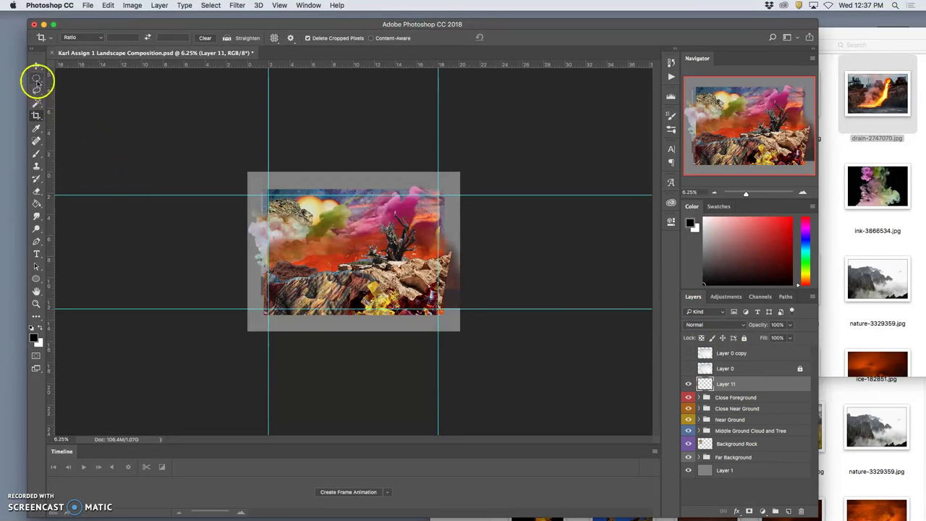
Select the border strips with the Rectangular Marquee and fill them with white.
{"action": "left_click", "coordinate": [37, 77]}
{"action": "left_click", "coordinate": [87, 77]}
{"action": "left_click_drag", "start_coordinate": [248, 171], "coordinate": [175, 306]}
{"action": "left_click_drag", "start_coordinate": [197, 128], "coordinate": [265, 329]}
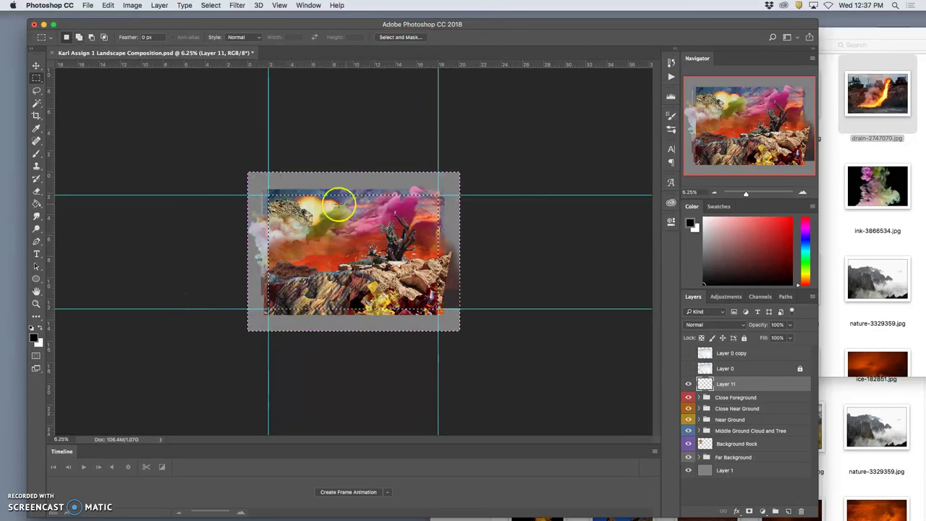
{"action": "left_click", "coordinate": [108, 5]}
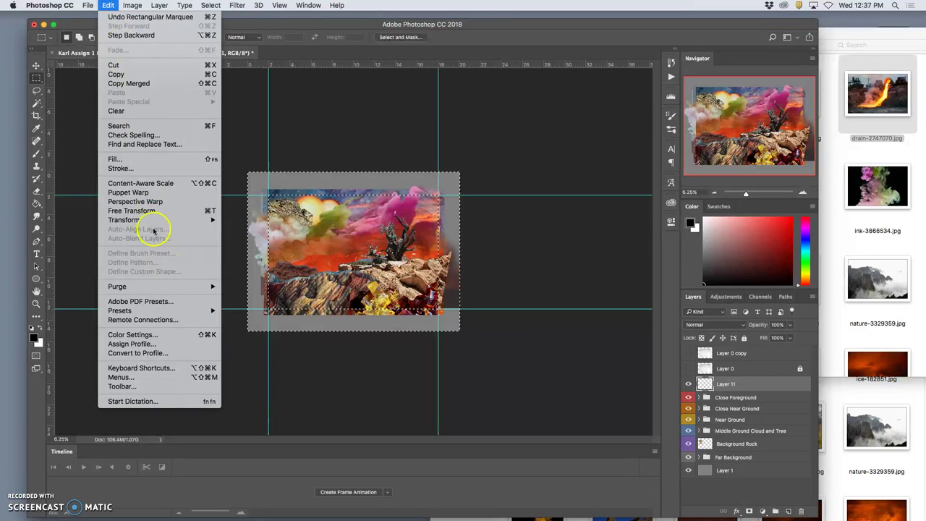
{"action": "left_click", "coordinate": [147, 164]}
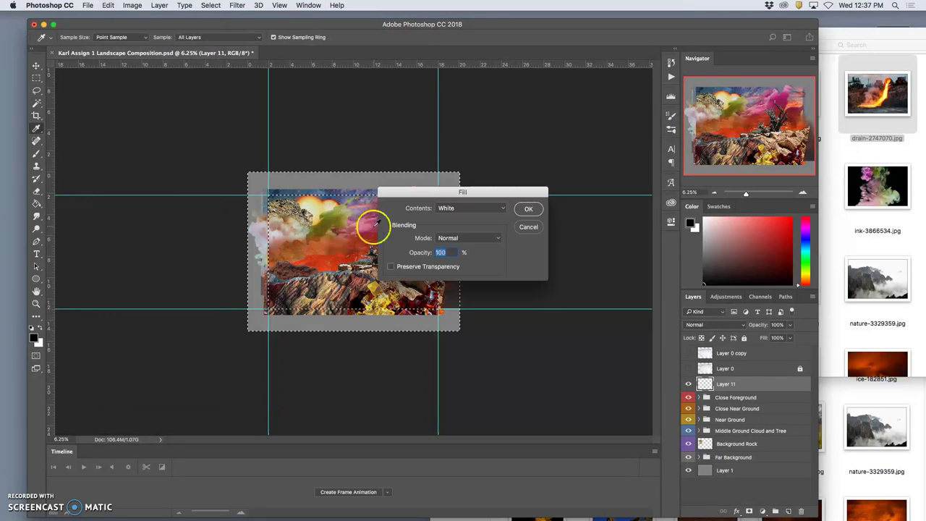
{"action": "left_click", "coordinate": [529, 210]}
Deselect the white frame, hide the guides, and zoom in on the framed image.
{"action": "key", "text": "ctrl+d"}
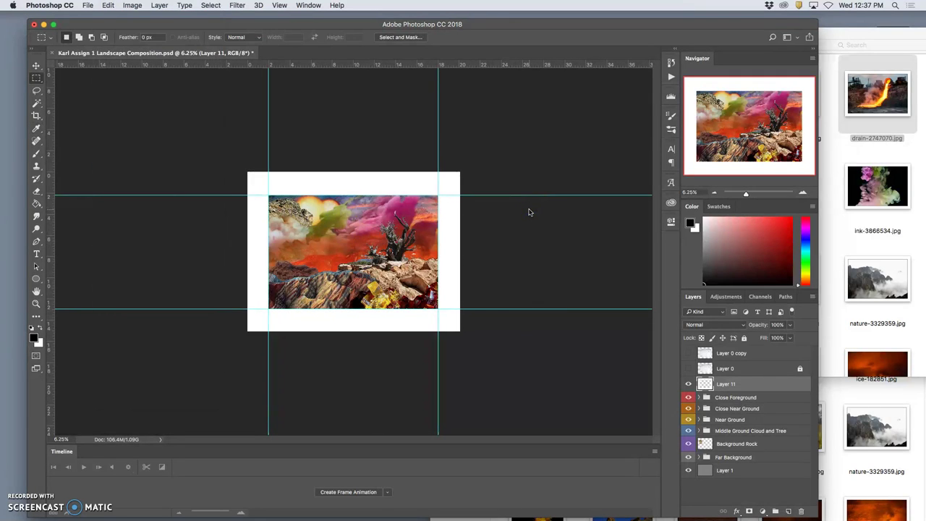
{"action": "key", "text": "super+semicolon"}
{"action": "key", "text": "super+equal"}
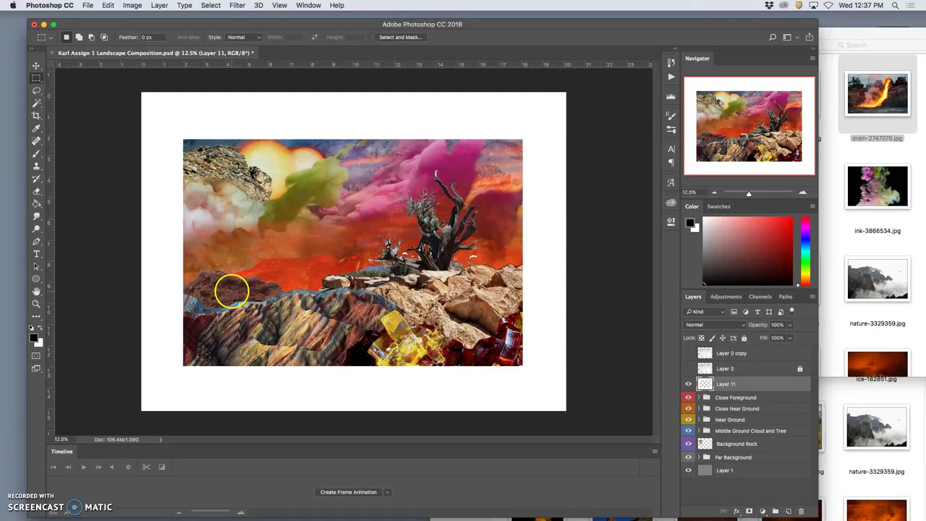
Pick the brown rock layer on the canvas and bring it above Close Foreground.
{"action": "left_click", "coordinate": [35, 66]}
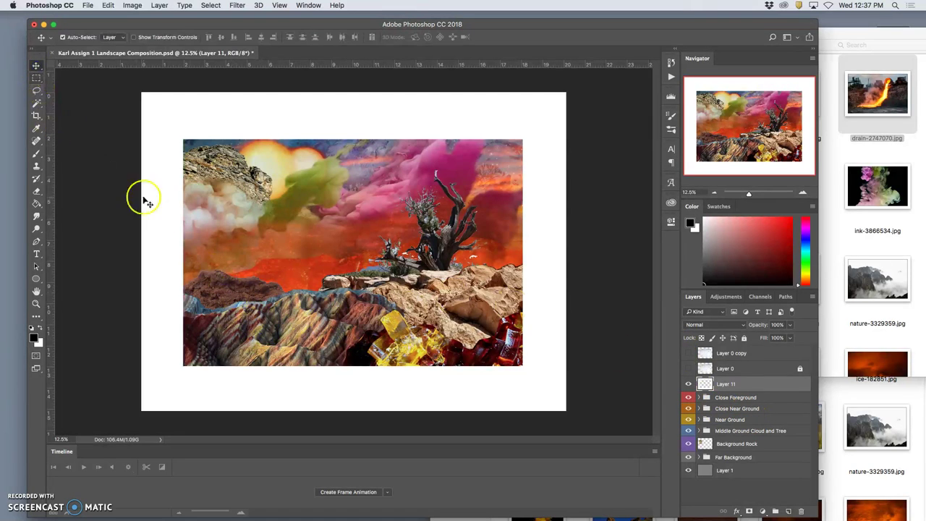
{"action": "left_click", "coordinate": [222, 292]}
{"action": "key", "text": "super+bracketright"}
{"action": "key", "text": "super+bracketright"}
{"action": "key", "text": "super+bracketright"}
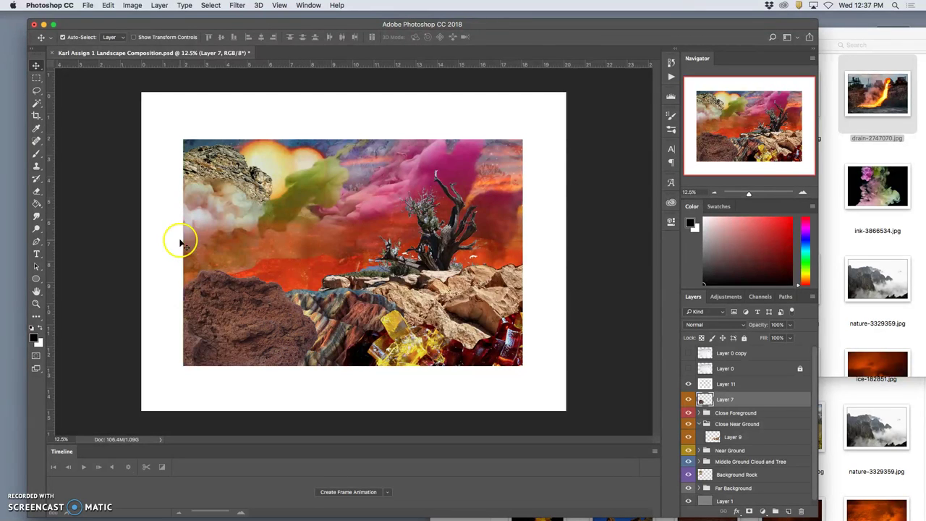
Lasso the rock's lower-left part, copy it to Layer 12, and hide the original Layer 7.
{"action": "left_click", "coordinate": [37, 92]}
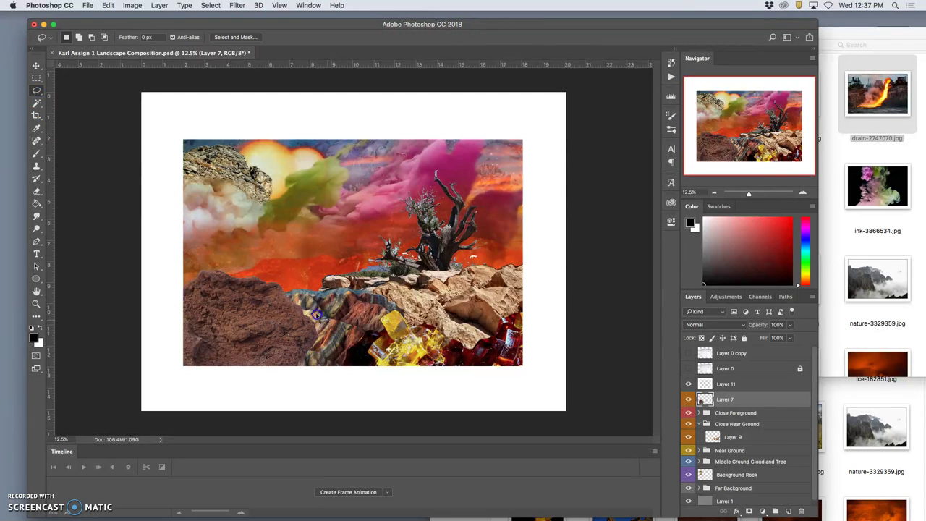
{"action": "left_click_drag", "start_coordinate": [255, 315], "coordinate": [227, 343]}
{"action": "mouse_move", "coordinate": [176, 371]}
{"action": "left_mouse_down"}
{"action": "mouse_move", "coordinate": [204, 384]}
{"action": "mouse_move", "coordinate": [349, 400]}
{"action": "mouse_move", "coordinate": [355, 325]}
{"action": "left_mouse_up"}
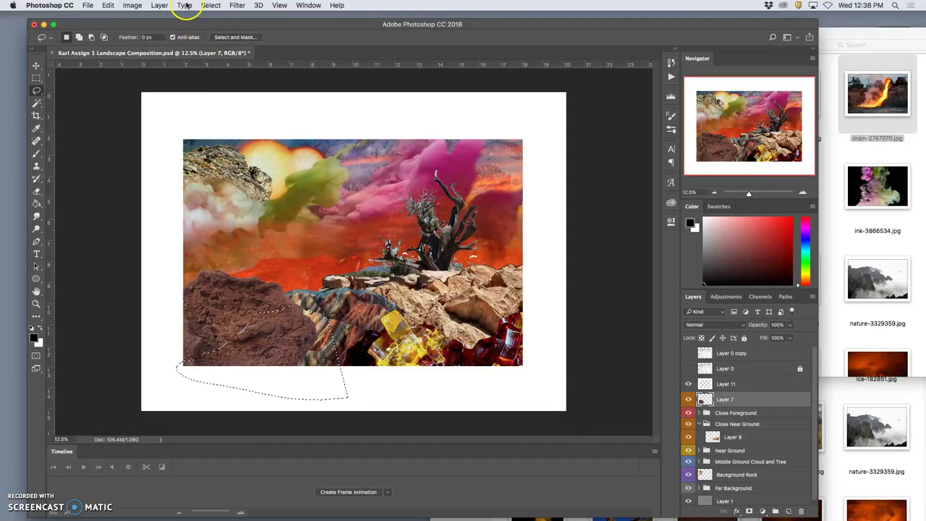
{"action": "left_click", "coordinate": [210, 5]}
{"action": "left_click", "coordinate": [231, 44]}
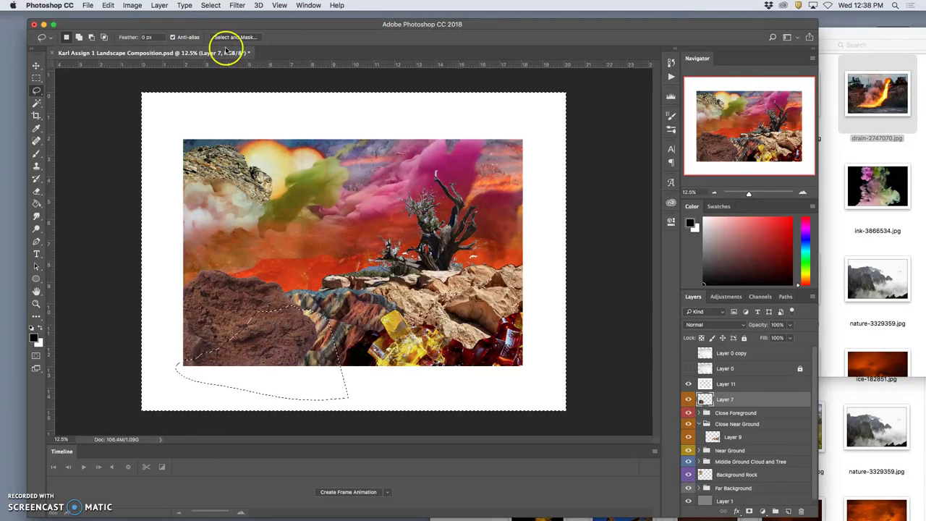
{"action": "key", "text": "super+j"}
{"action": "left_click", "coordinate": [688, 414]}
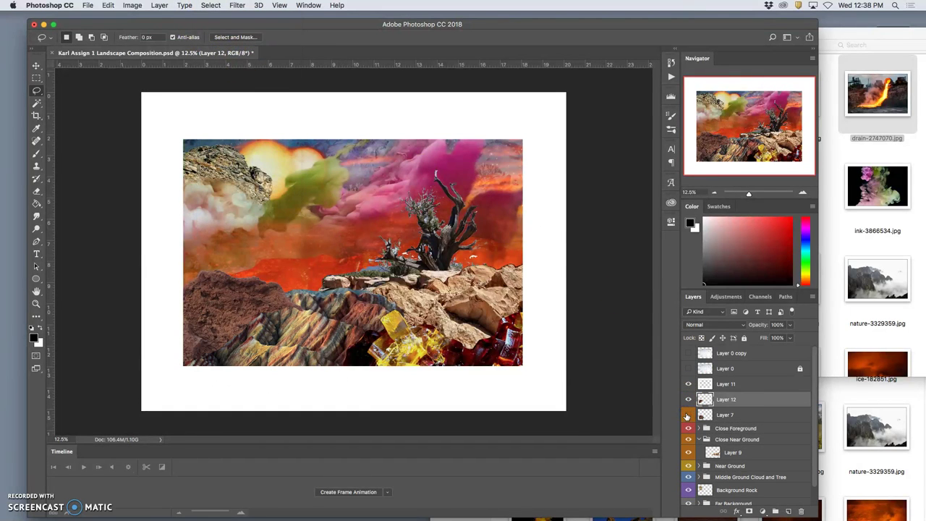
{"action": "left_click_drag", "start_coordinate": [463, 259], "coordinate": [398, 253]}
Give Layer 12 a colour label and tag Layer 7 red.
{"action": "right_click", "coordinate": [693, 398]}
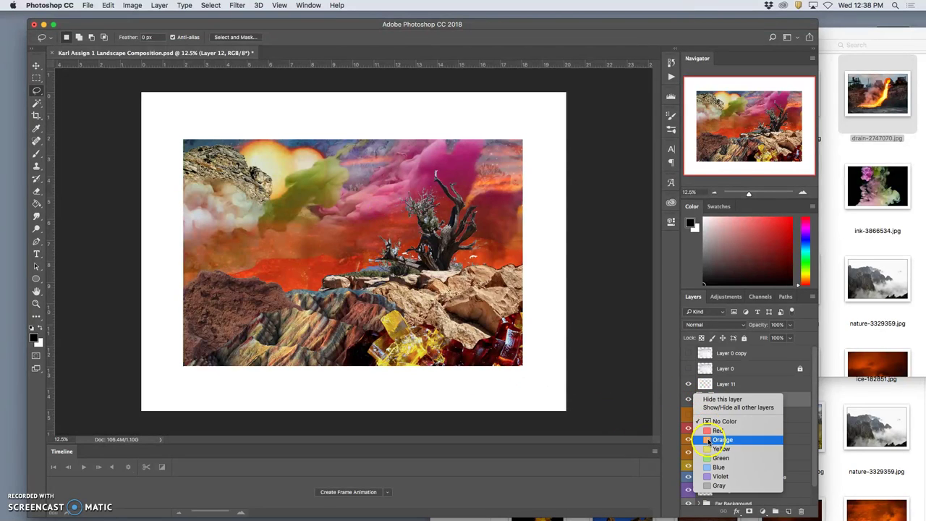
{"action": "left_click", "coordinate": [700, 429]}
{"action": "right_click", "coordinate": [692, 415]}
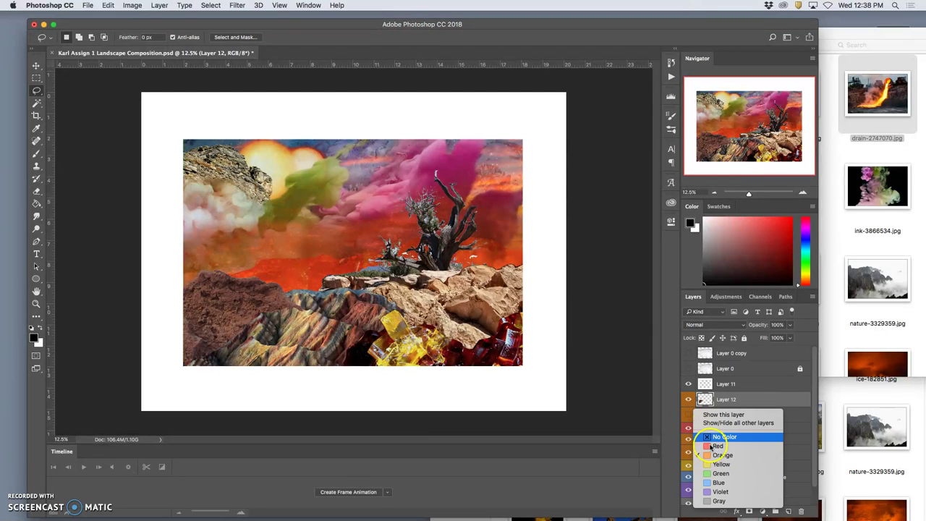
{"action": "left_click", "coordinate": [714, 452]}
{"action": "left_click", "coordinate": [727, 414]}
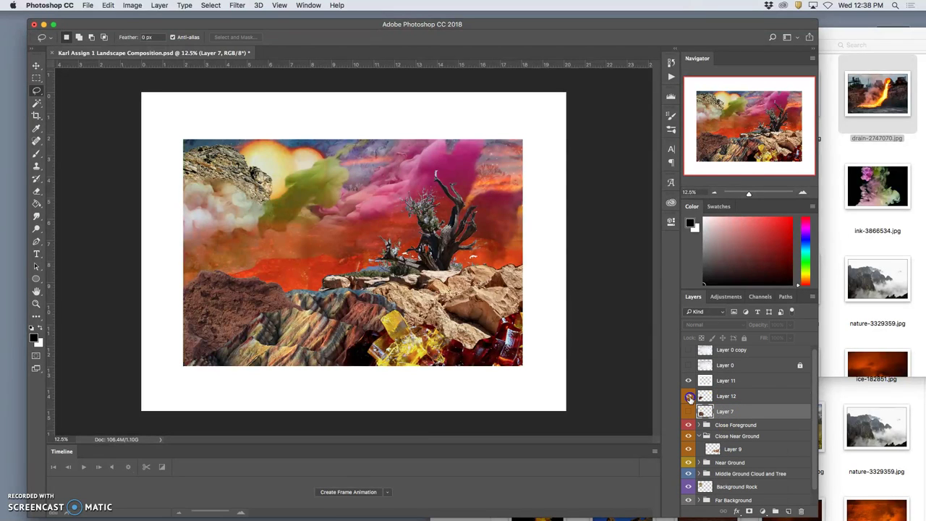
Hide Close Foreground, Close Near Ground, Near Ground, Middle Ground Cloud and Tree, and Background Rock.
{"action": "left_click_drag", "start_coordinate": [689, 428], "coordinate": [689, 450]}
{"action": "left_click", "coordinate": [684, 467]}
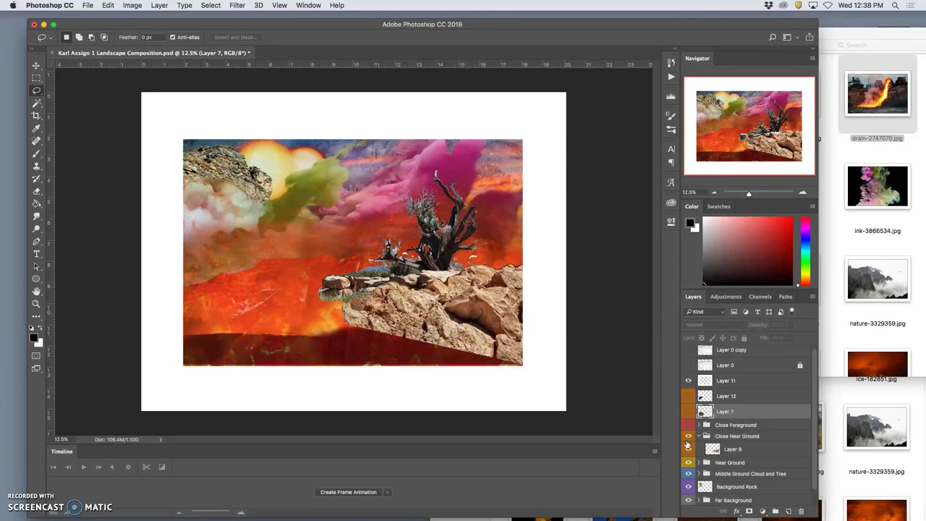
{"action": "left_click", "coordinate": [688, 437]}
{"action": "left_click", "coordinate": [688, 437]}
{"action": "left_click", "coordinate": [699, 435]}
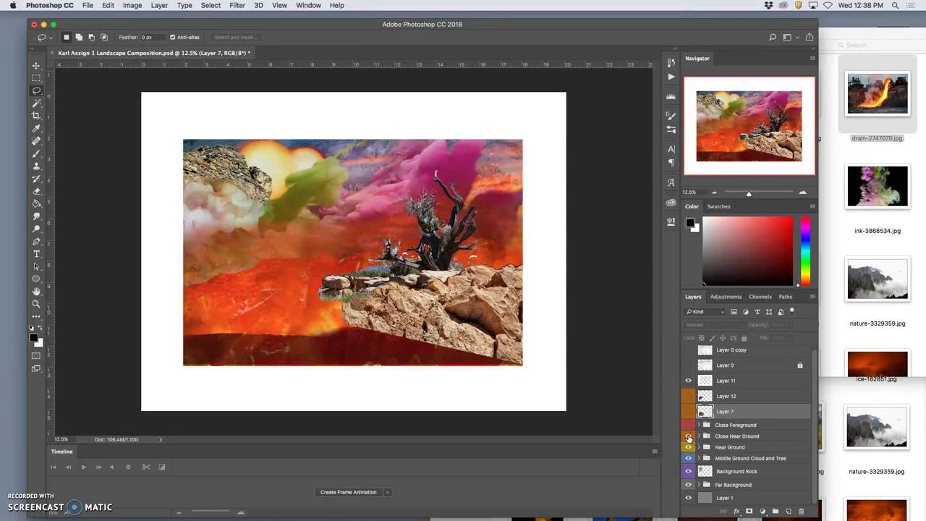
{"action": "left_click", "coordinate": [689, 437]}
{"action": "left_click", "coordinate": [688, 447]}
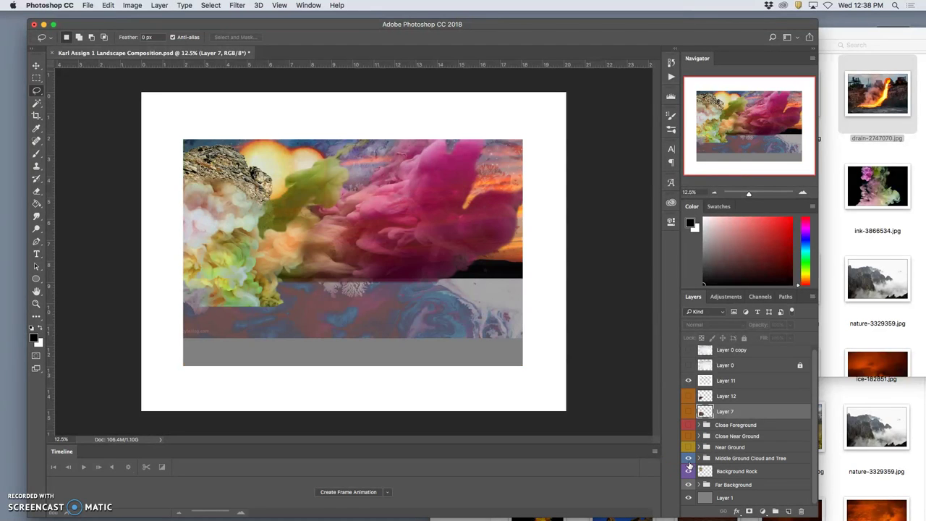
{"action": "left_click", "coordinate": [688, 459]}
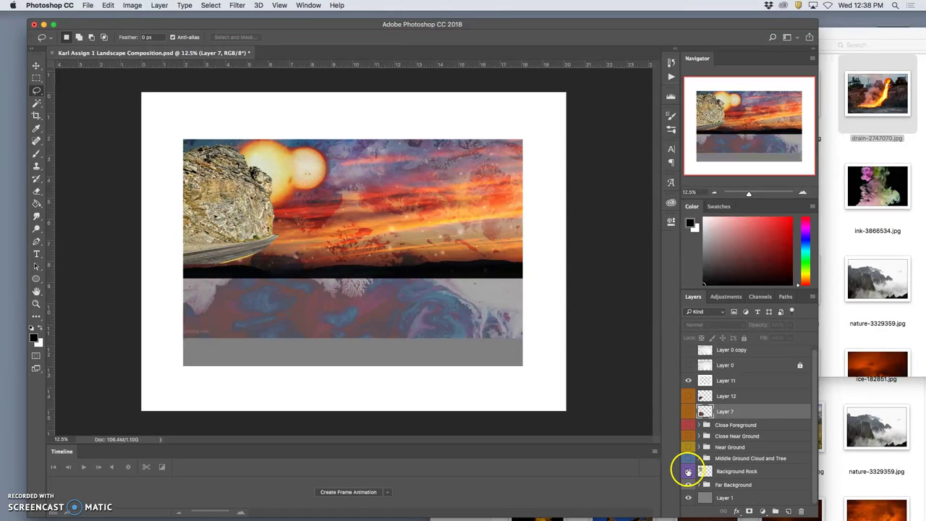
{"action": "left_click", "coordinate": [688, 471]}
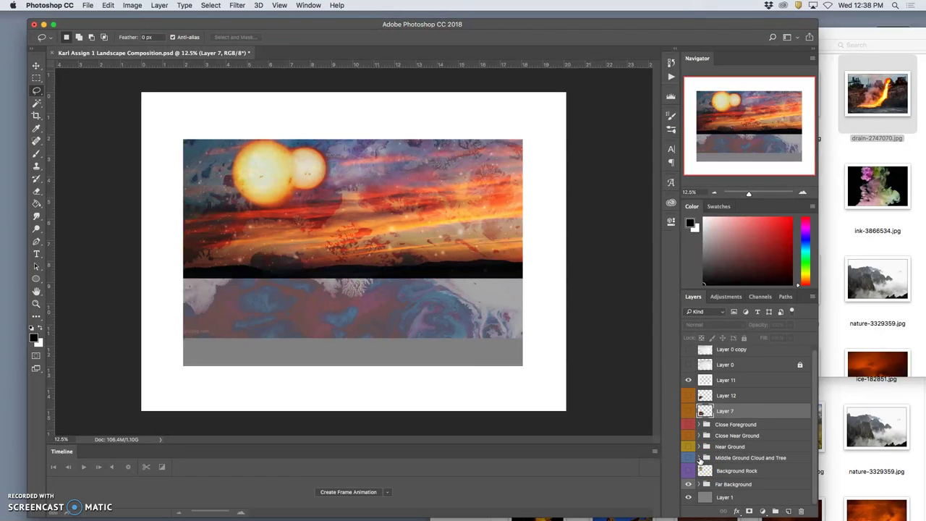
Expand Far Background, select the twin suns layer, and move the suns slightly lower.
{"action": "left_click", "coordinate": [698, 484]}
{"action": "scroll", "coordinate": [735, 463], "scroll_direction": "down", "scroll_amount": 2}
{"action": "double_click", "coordinate": [735, 462]}
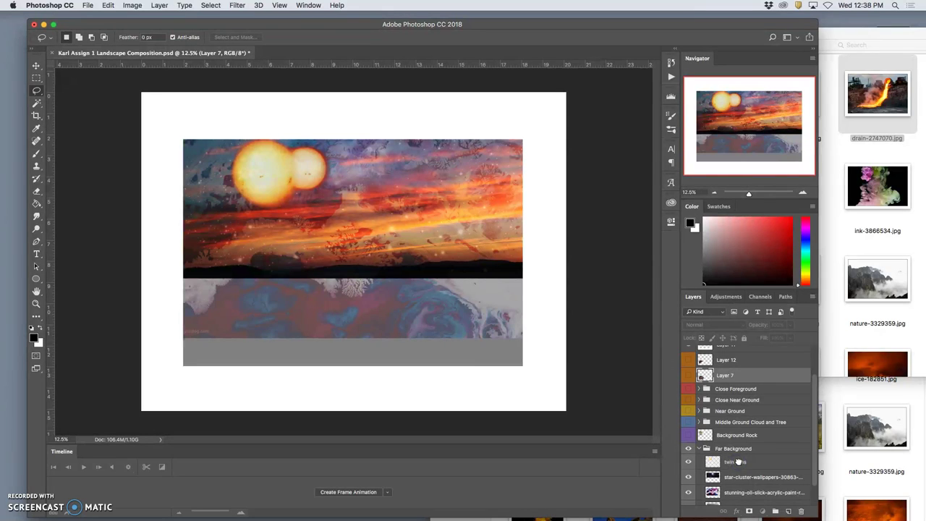
{"action": "key", "text": "Return"}
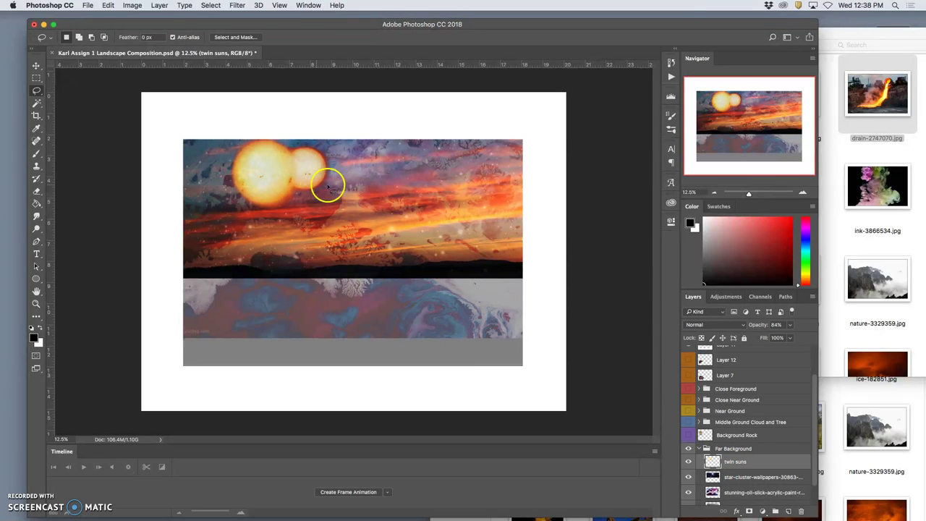
{"action": "left_click", "coordinate": [712, 461]}
{"action": "left_click", "coordinate": [688, 462]}
{"action": "left_click", "coordinate": [689, 462]}
{"action": "left_click", "coordinate": [36, 66]}
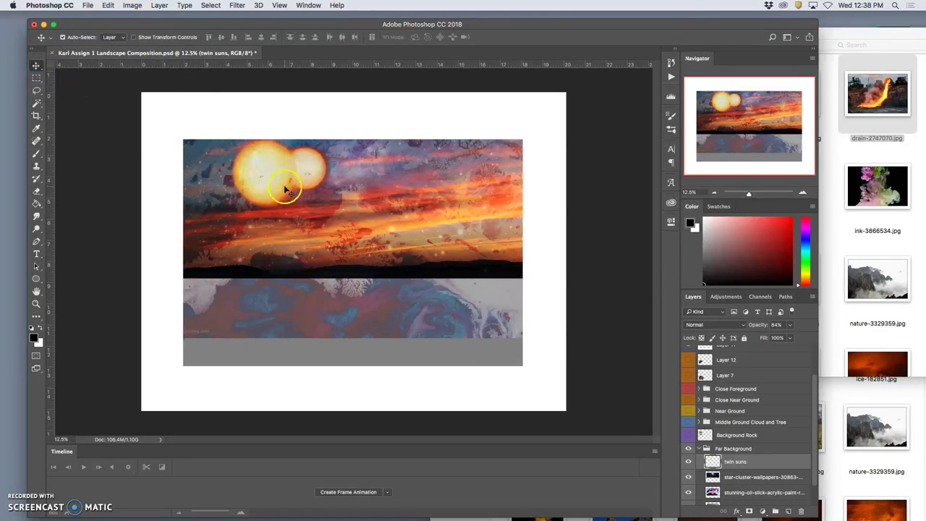
{"action": "left_click_drag", "start_coordinate": [285, 183], "coordinate": [282, 182]}
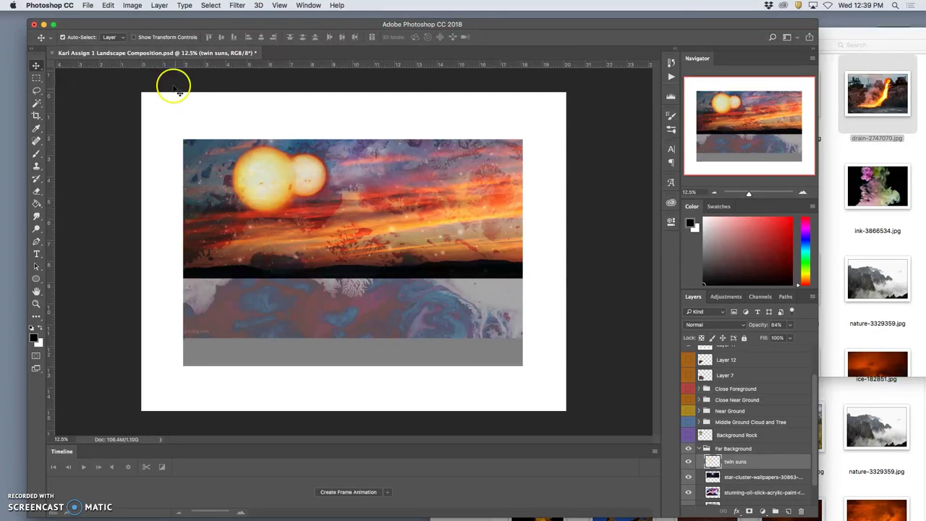
Apply Levels to the twin suns layer with midtone 1.06 and output levels 51–214.
{"action": "left_click", "coordinate": [135, 7]}
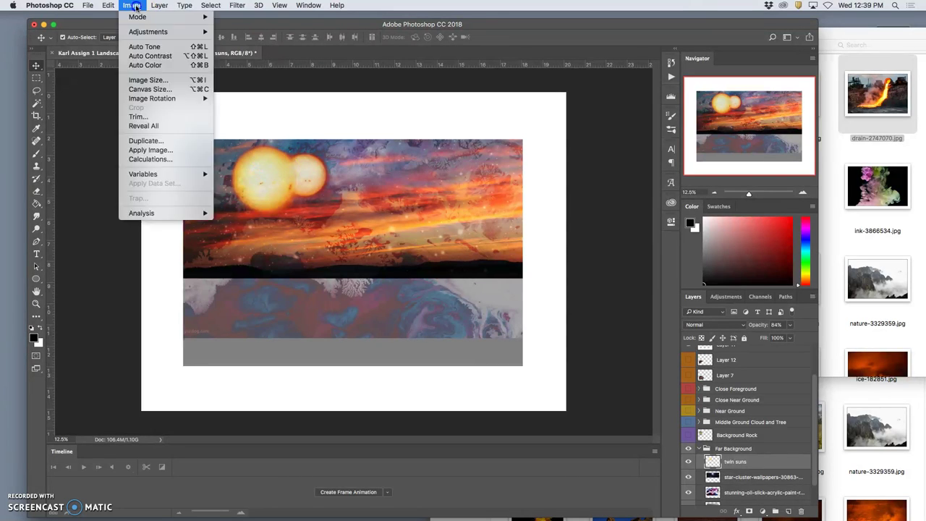
{"action": "mouse_move", "coordinate": [148, 32]}
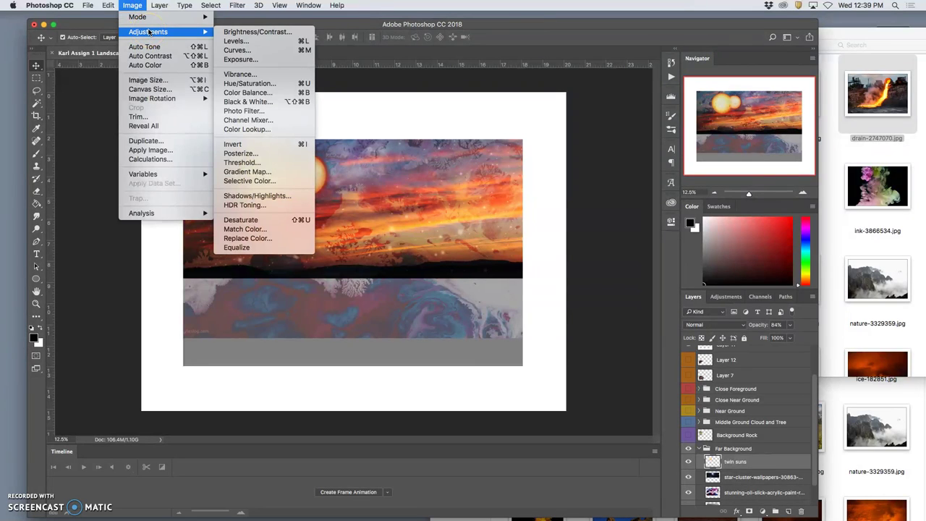
{"action": "left_click", "coordinate": [233, 41]}
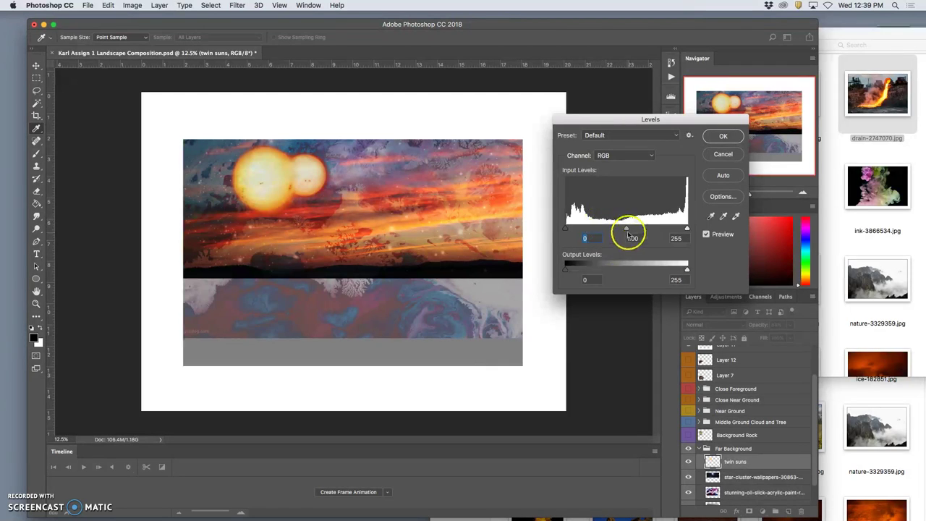
{"action": "mouse_move", "coordinate": [627, 229]}
{"action": "left_mouse_down"}
{"action": "mouse_move", "coordinate": [588, 228]}
{"action": "mouse_move", "coordinate": [649, 230]}
{"action": "mouse_move", "coordinate": [602, 228]}
{"action": "mouse_move", "coordinate": [636, 227]}
{"action": "mouse_move", "coordinate": [618, 228]}
{"action": "left_mouse_up"}
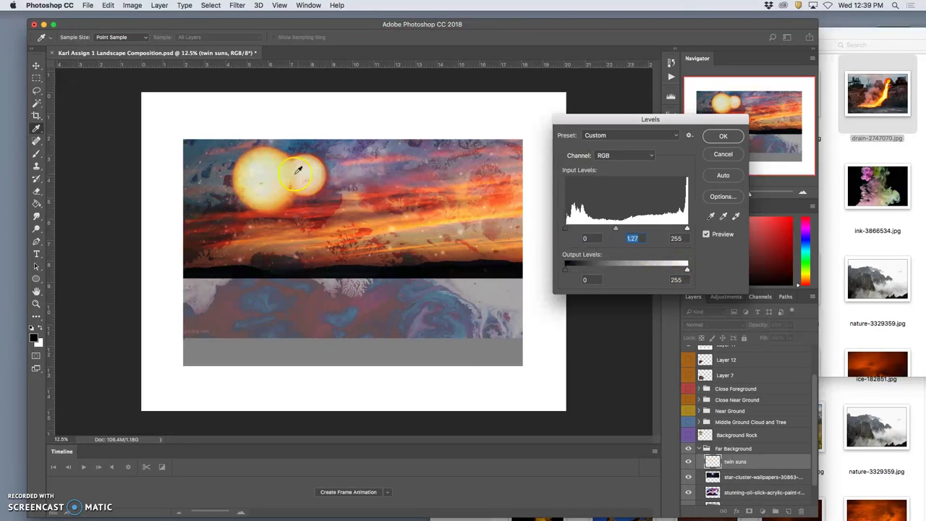
{"action": "left_click_drag", "start_coordinate": [687, 269], "coordinate": [662, 270]}
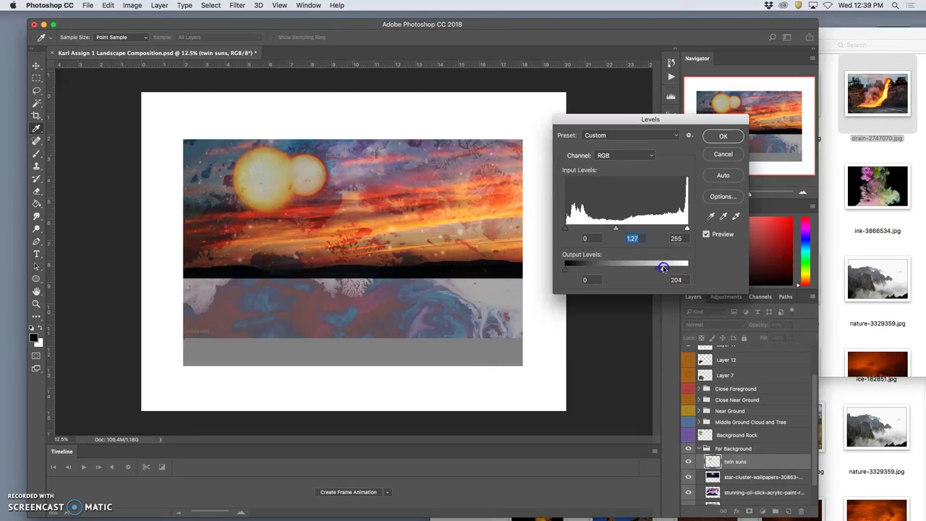
{"action": "left_click_drag", "start_coordinate": [666, 267], "coordinate": [668, 269]}
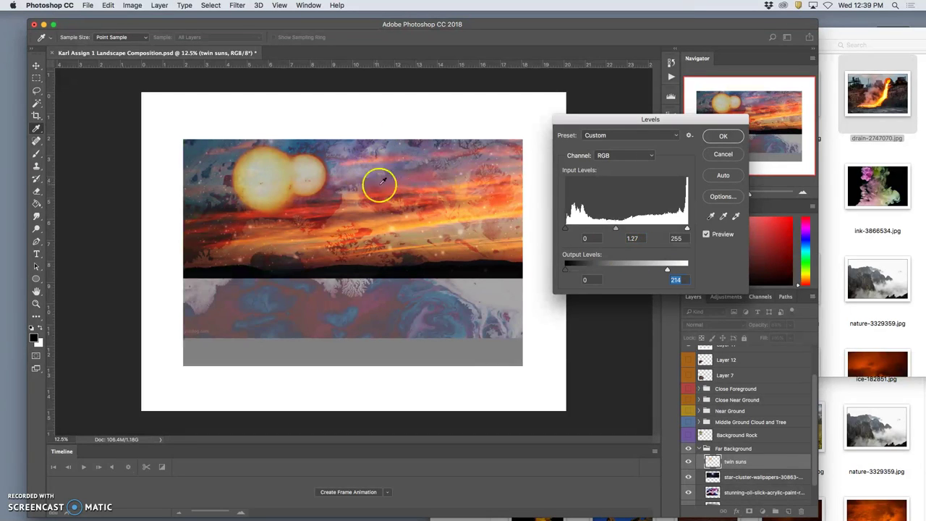
{"action": "left_click_drag", "start_coordinate": [566, 268], "coordinate": [603, 265]}
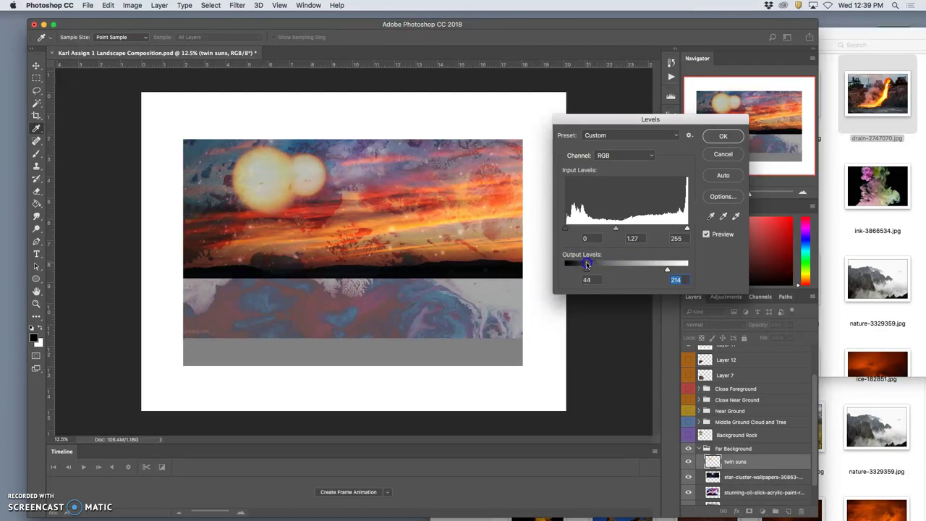
{"action": "left_click_drag", "start_coordinate": [588, 266], "coordinate": [584, 272]}
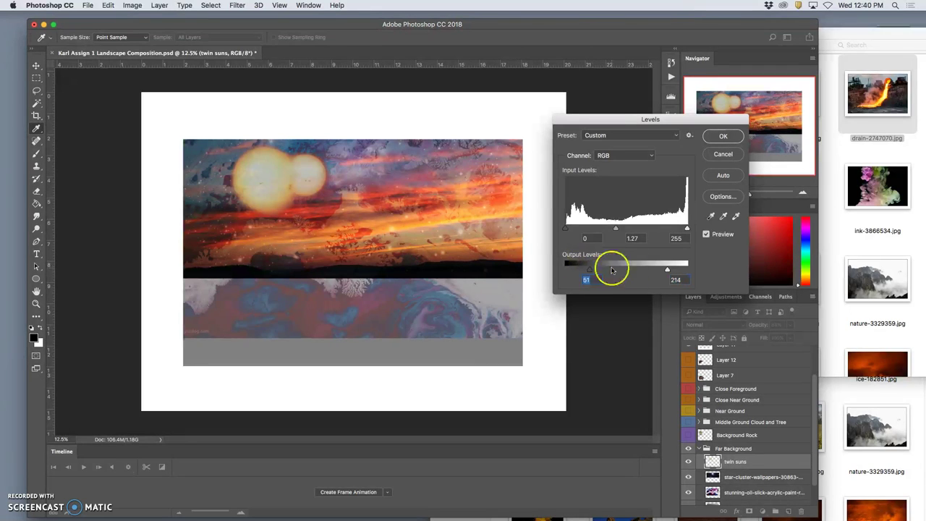
{"action": "mouse_move", "coordinate": [617, 228]}
{"action": "left_mouse_down"}
{"action": "mouse_move", "coordinate": [638, 231]}
{"action": "mouse_move", "coordinate": [603, 232]}
{"action": "left_mouse_up"}
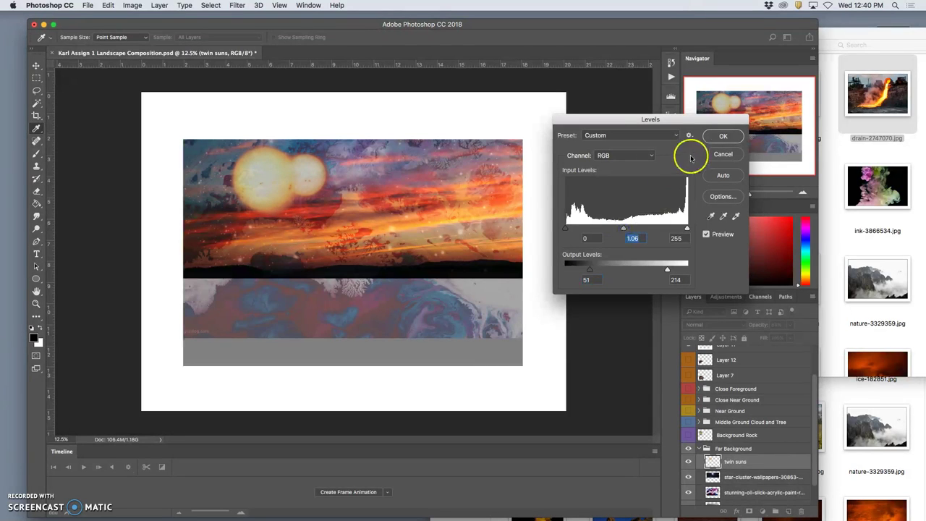
{"action": "left_click", "coordinate": [720, 137]}
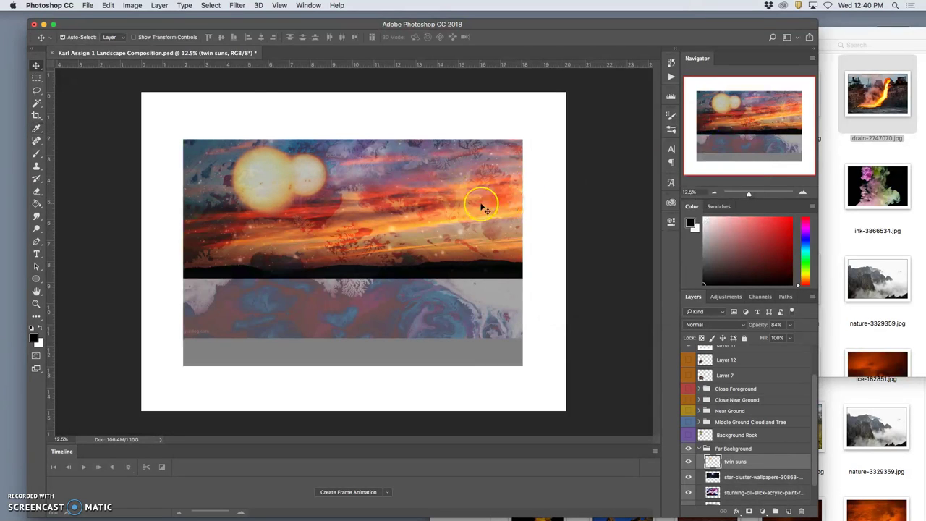
Set the twin suns' Color Balance midtones to -48, +2, +75, toward cyan and blue.
{"action": "left_click", "coordinate": [132, 5]}
{"action": "mouse_move", "coordinate": [181, 32]}
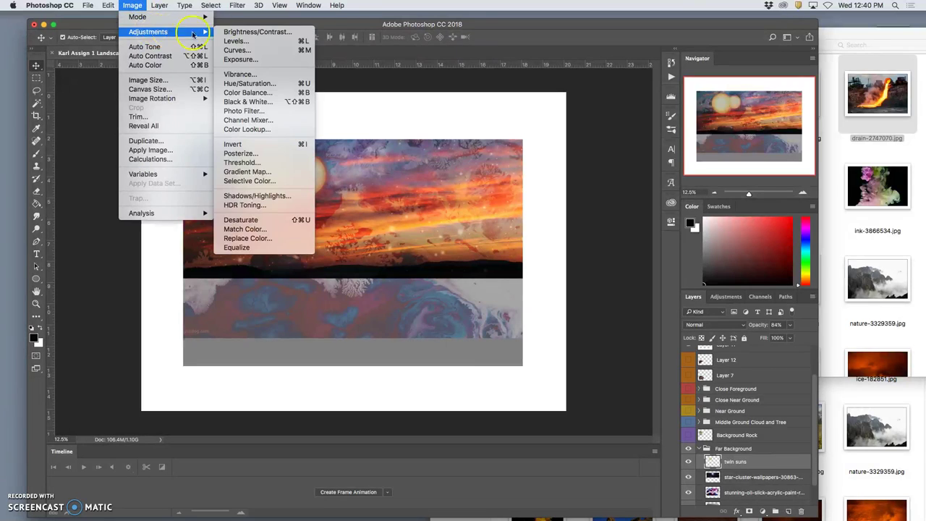
{"action": "left_click", "coordinate": [261, 94]}
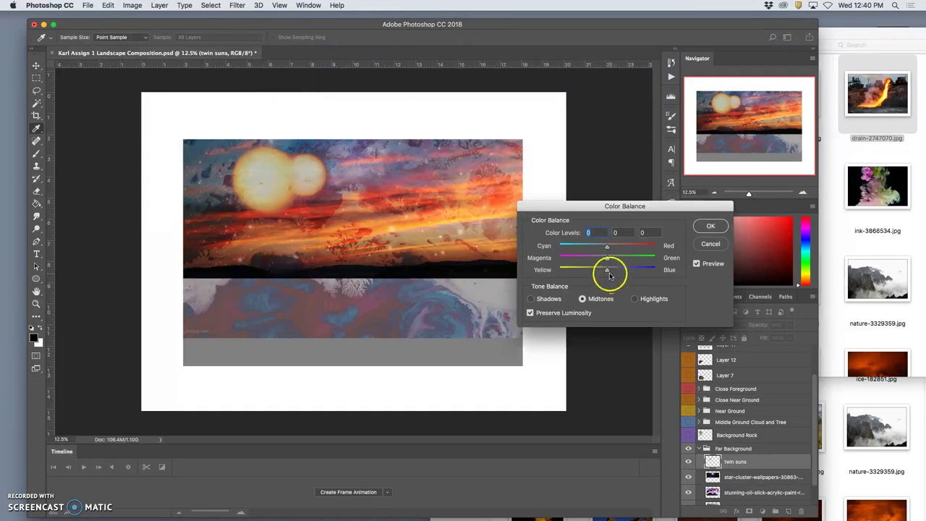
{"action": "left_click_drag", "start_coordinate": [607, 269], "coordinate": [657, 269]}
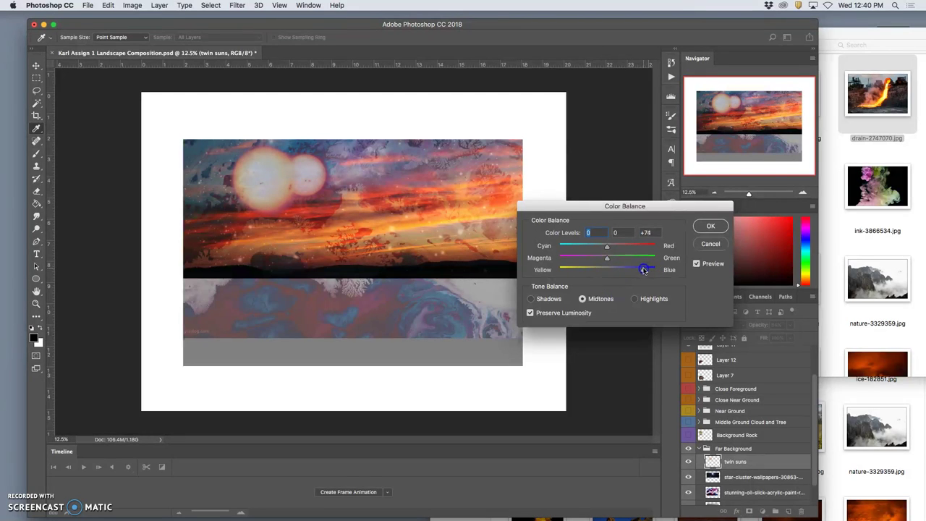
{"action": "mouse_move", "coordinate": [607, 246]}
{"action": "left_mouse_down"}
{"action": "mouse_move", "coordinate": [584, 248]}
{"action": "mouse_move", "coordinate": [599, 259]}
{"action": "mouse_move", "coordinate": [583, 259]}
{"action": "mouse_move", "coordinate": [636, 258]}
{"action": "mouse_move", "coordinate": [608, 257]}
{"action": "left_mouse_up"}
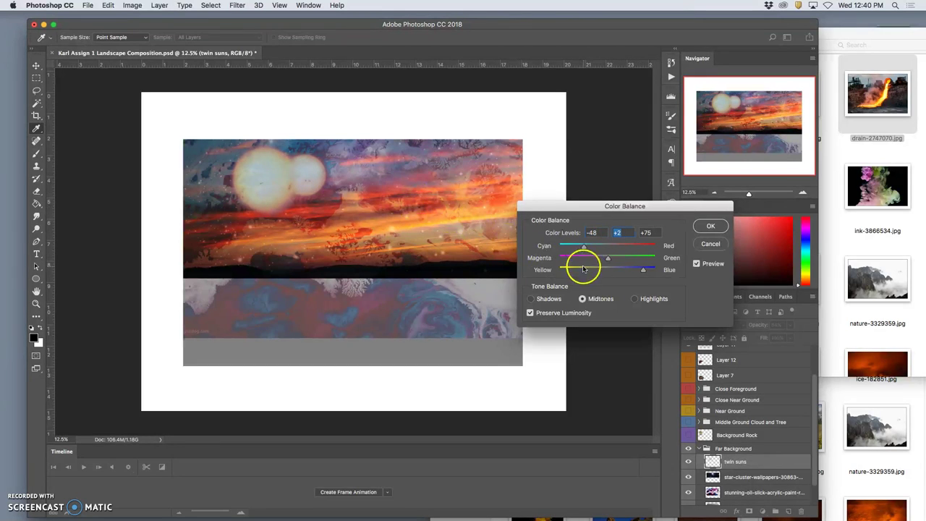
Try a highlights shift, then set the shadows to -74, +8, +23 and apply the Color Balance.
{"action": "left_click", "coordinate": [634, 298]}
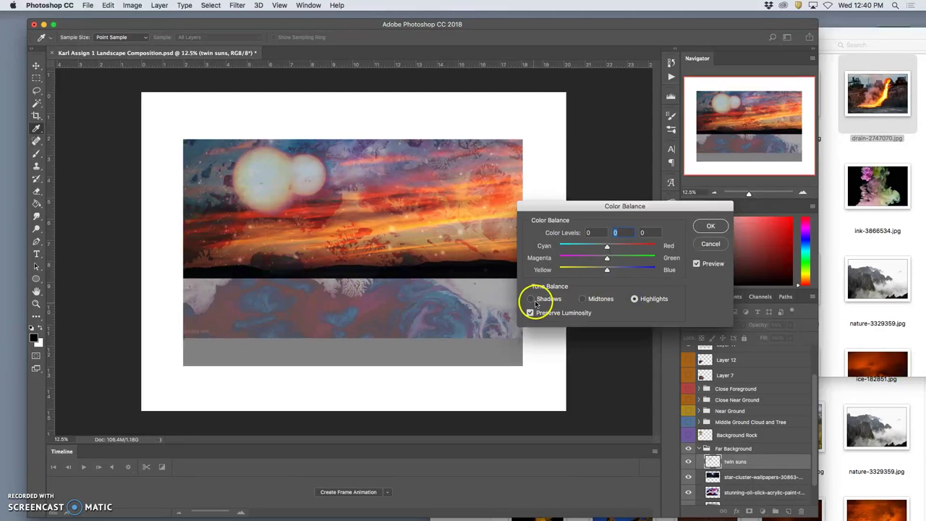
{"action": "left_click_drag", "start_coordinate": [607, 272], "coordinate": [606, 248]}
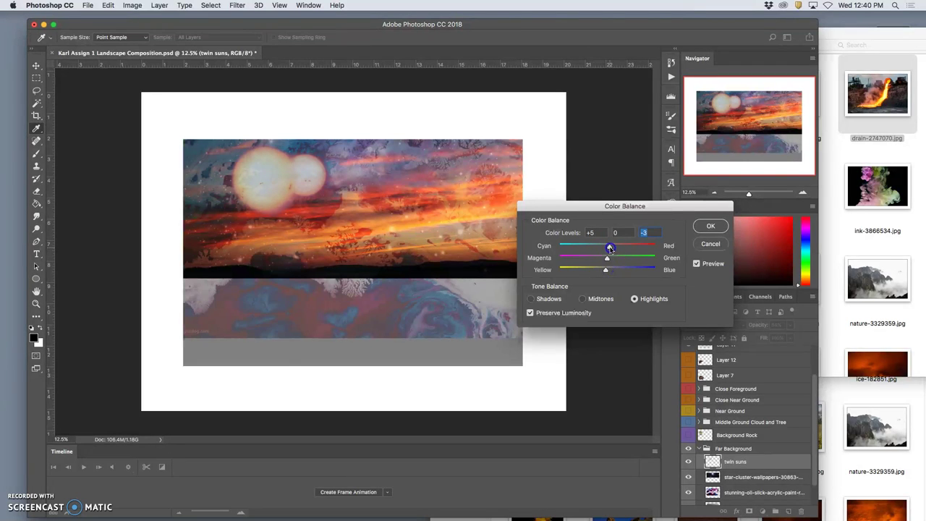
{"action": "left_click", "coordinate": [531, 299]}
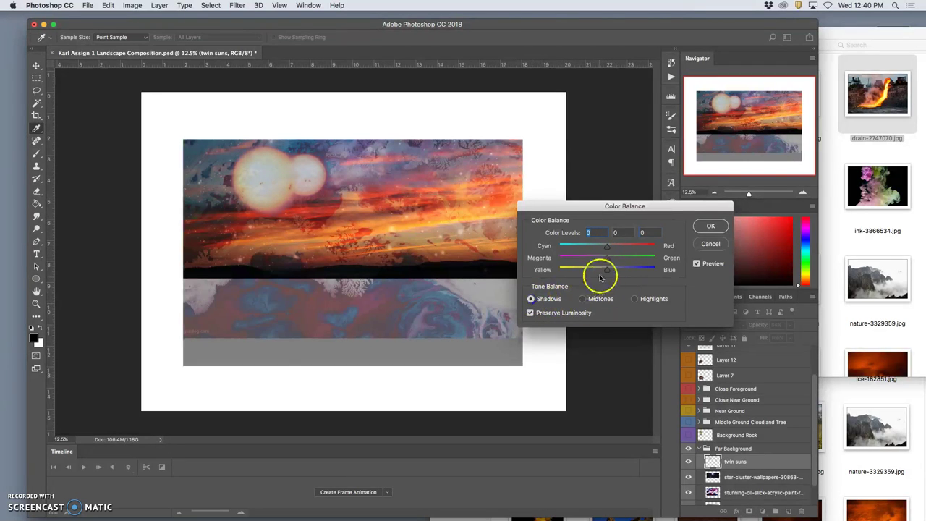
{"action": "left_click", "coordinate": [607, 250]}
{"action": "left_click_drag", "start_coordinate": [607, 250], "coordinate": [593, 248]}
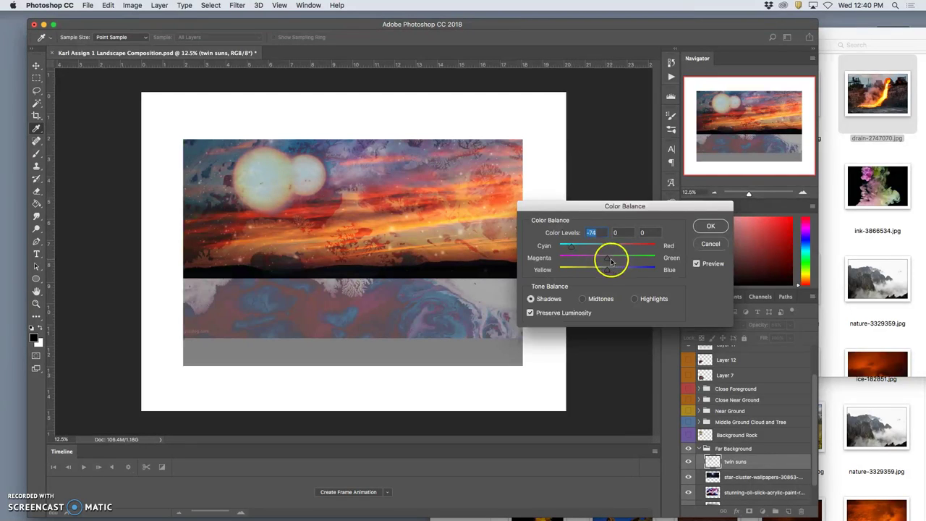
{"action": "left_click_drag", "start_coordinate": [610, 258], "coordinate": [617, 272]}
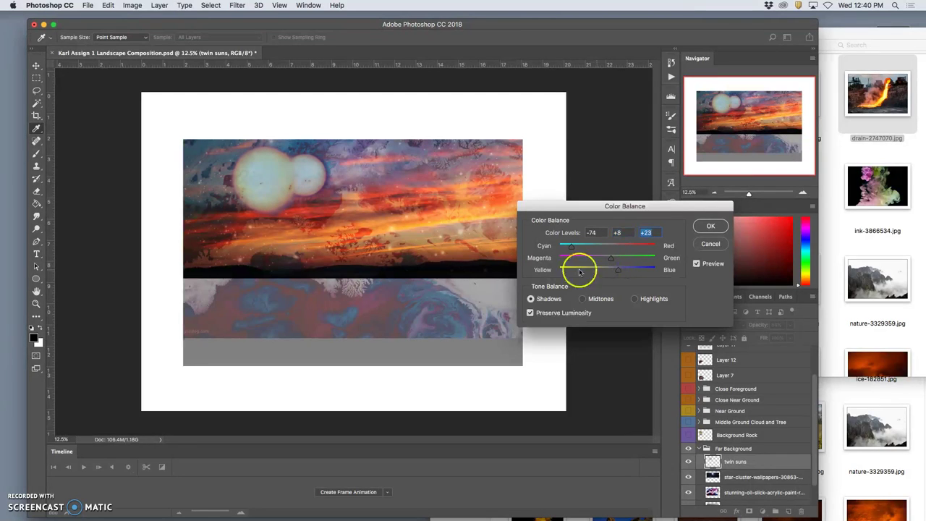
{"action": "left_click", "coordinate": [709, 227]}
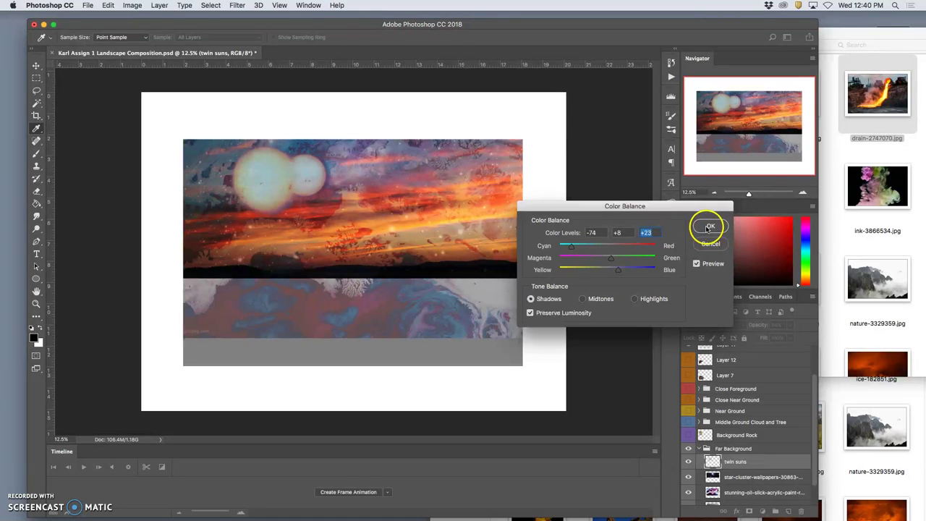